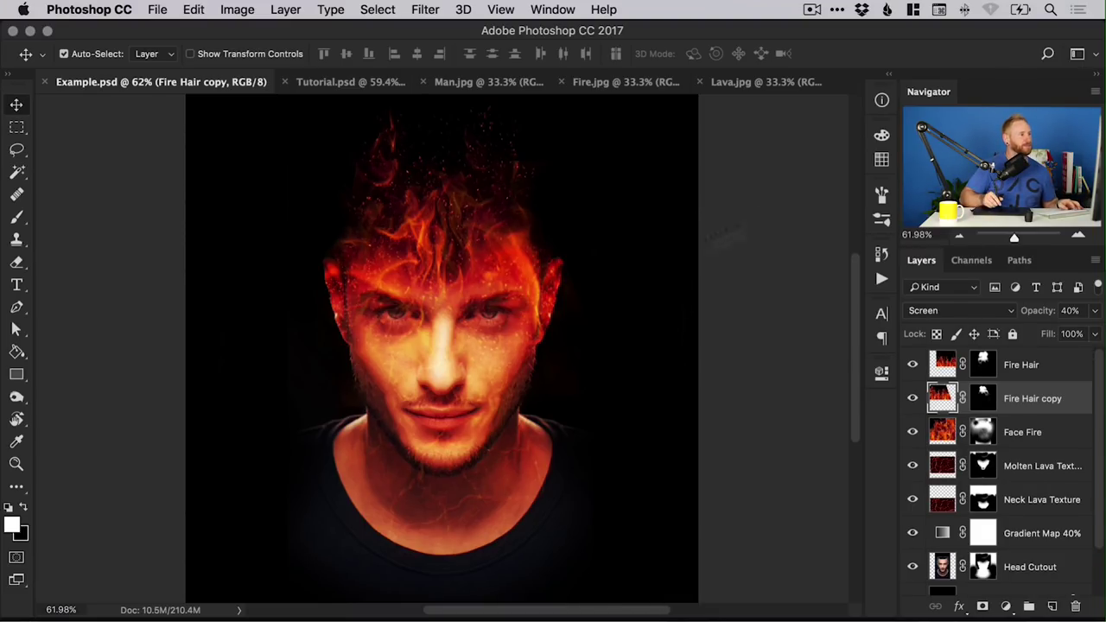
Look through the source images Man.jpg, Fire.jpg and Lava.jpg, clearing the leftover selection in Lava.jpg
{"action": "left_click", "coordinate": [489, 79]}
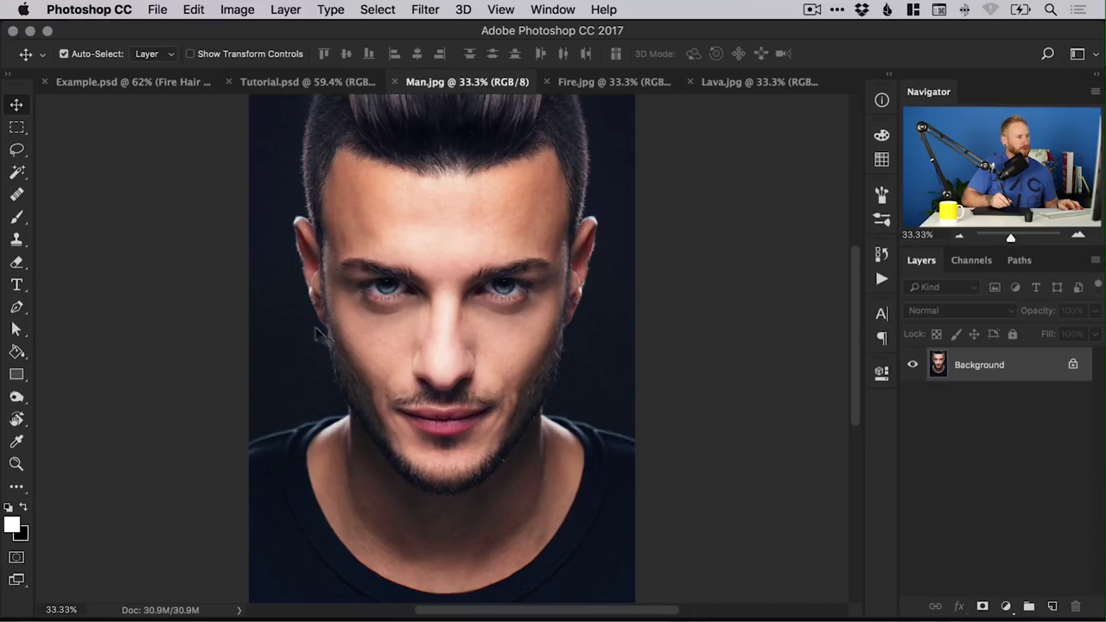
{"action": "left_click", "coordinate": [615, 82]}
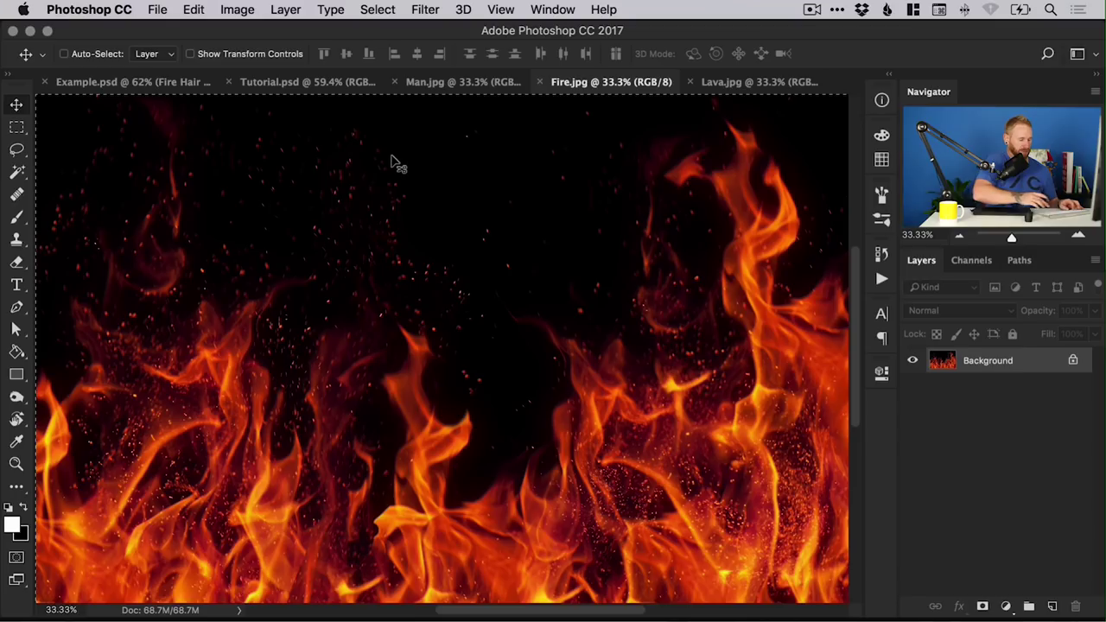
{"action": "key", "text": "super+0"}
{"action": "left_click", "coordinate": [776, 84]}
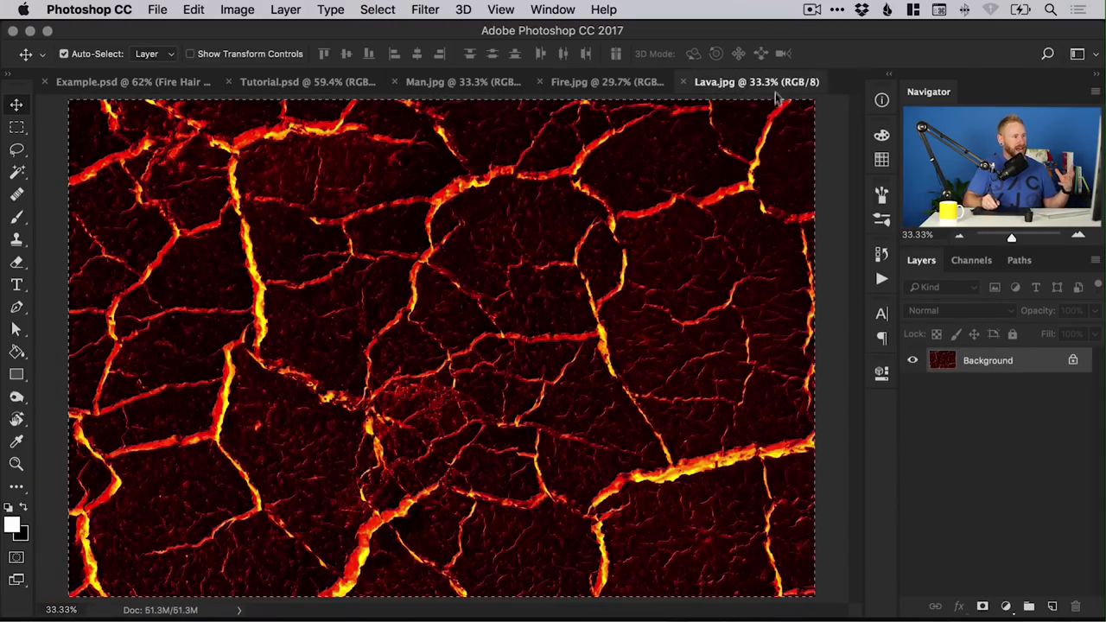
{"action": "key", "text": "super+a"}
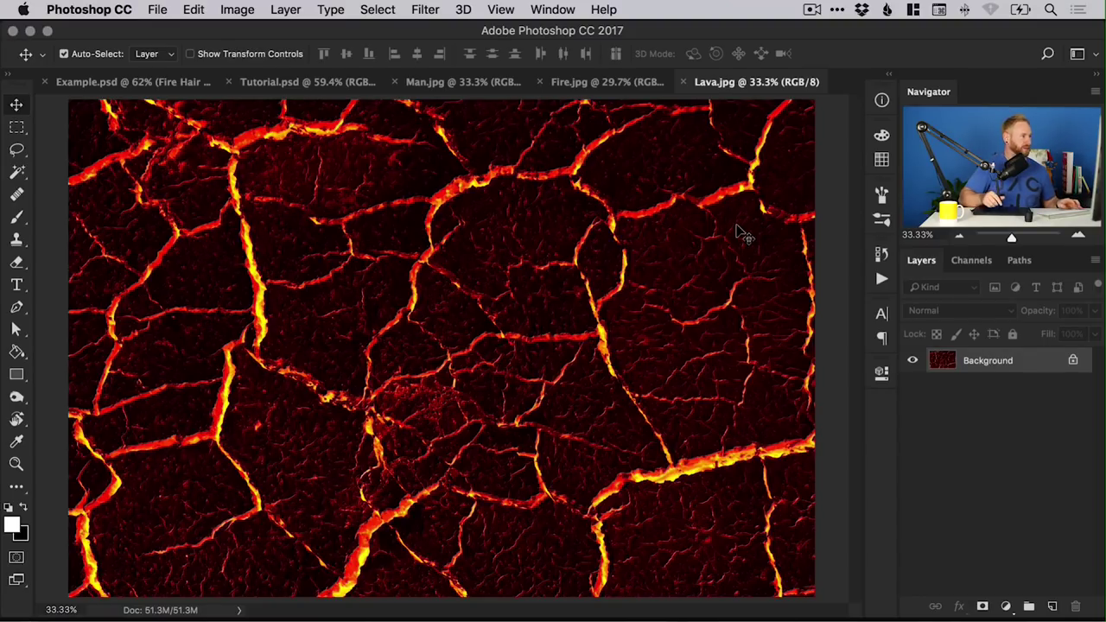
Set the foreground colour to black (000000) and fill the Background layer of Tutorial.psd with the Paint Bucket
{"action": "left_click", "coordinate": [318, 81]}
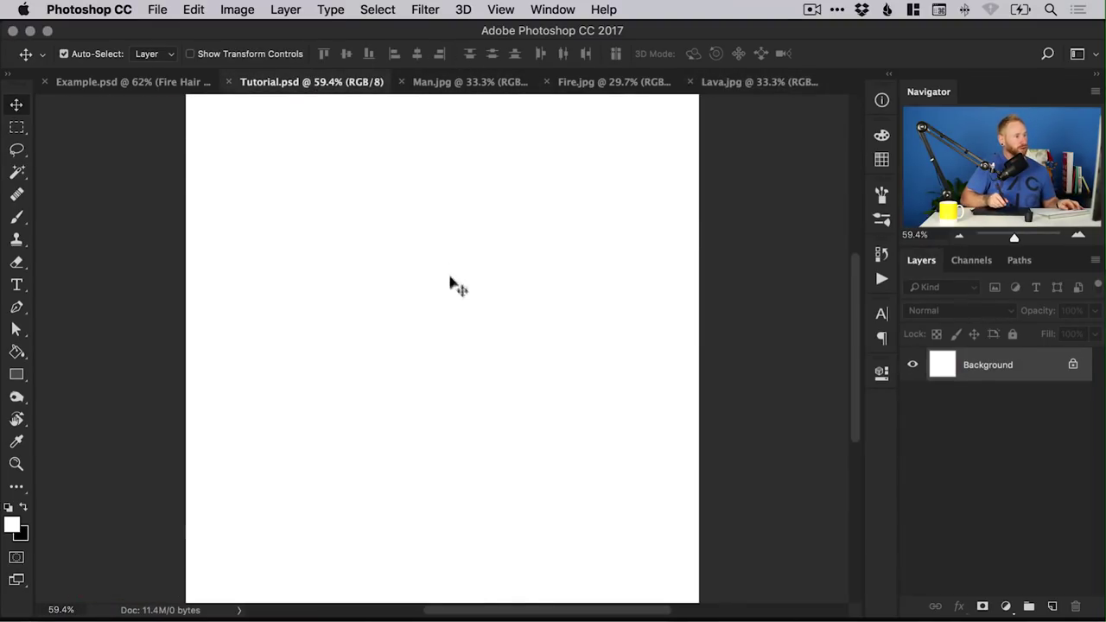
{"action": "left_click", "coordinate": [16, 353]}
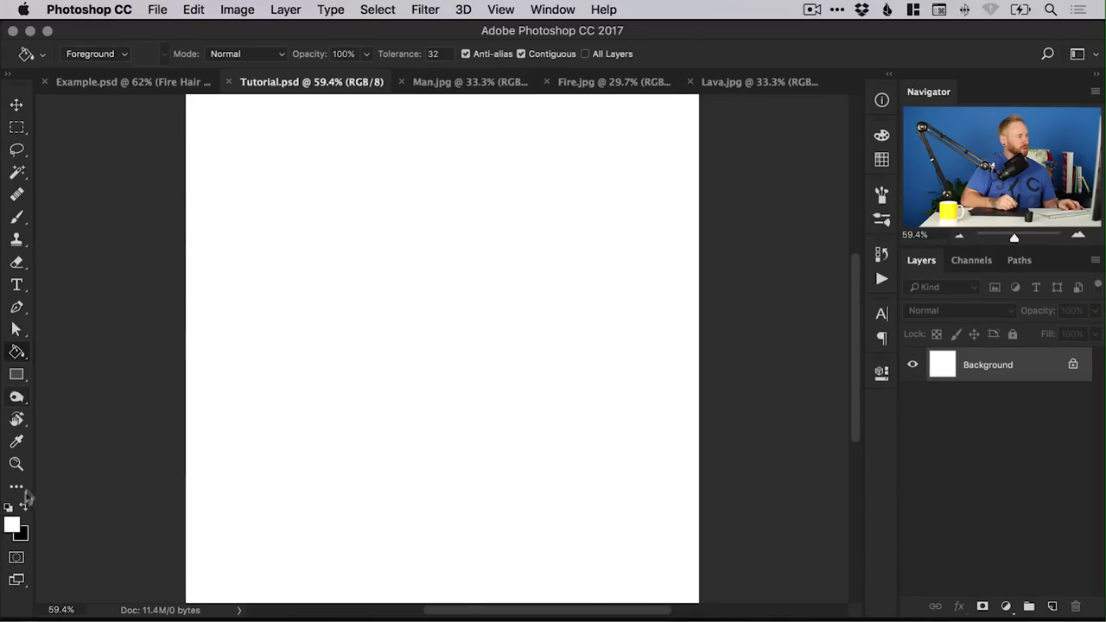
{"action": "left_click", "coordinate": [15, 527]}
{"action": "mouse_move", "coordinate": [429, 316]}
{"action": "left_mouse_down"}
{"action": "mouse_move", "coordinate": [337, 391]}
{"action": "mouse_move", "coordinate": [314, 394]}
{"action": "mouse_move", "coordinate": [341, 367]}
{"action": "mouse_move", "coordinate": [330, 372]}
{"action": "left_mouse_up"}
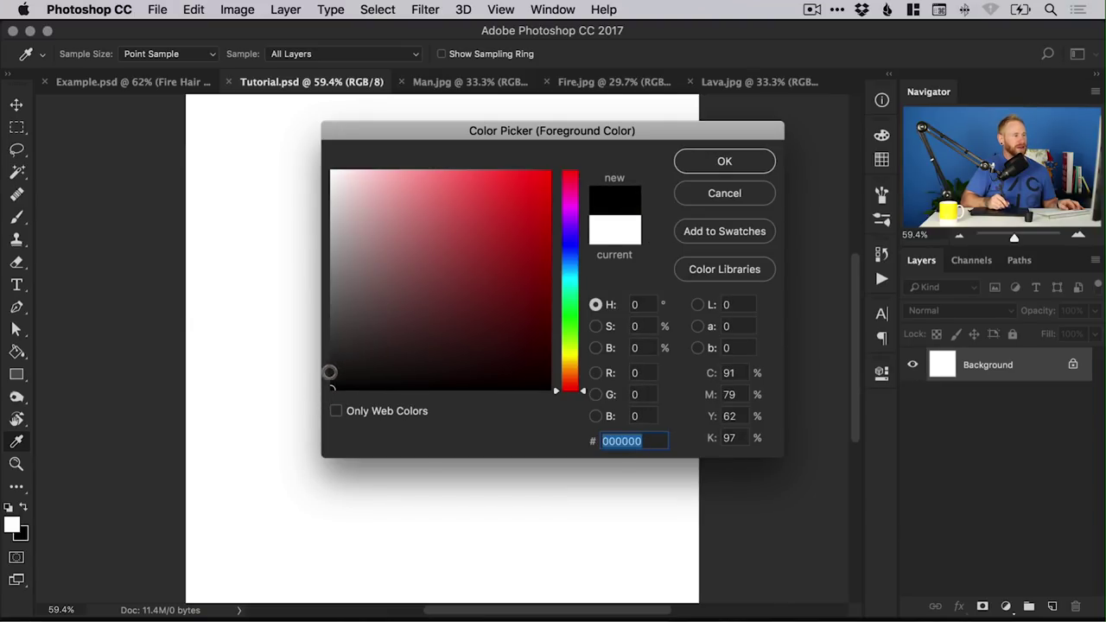
{"action": "left_click", "coordinate": [717, 165]}
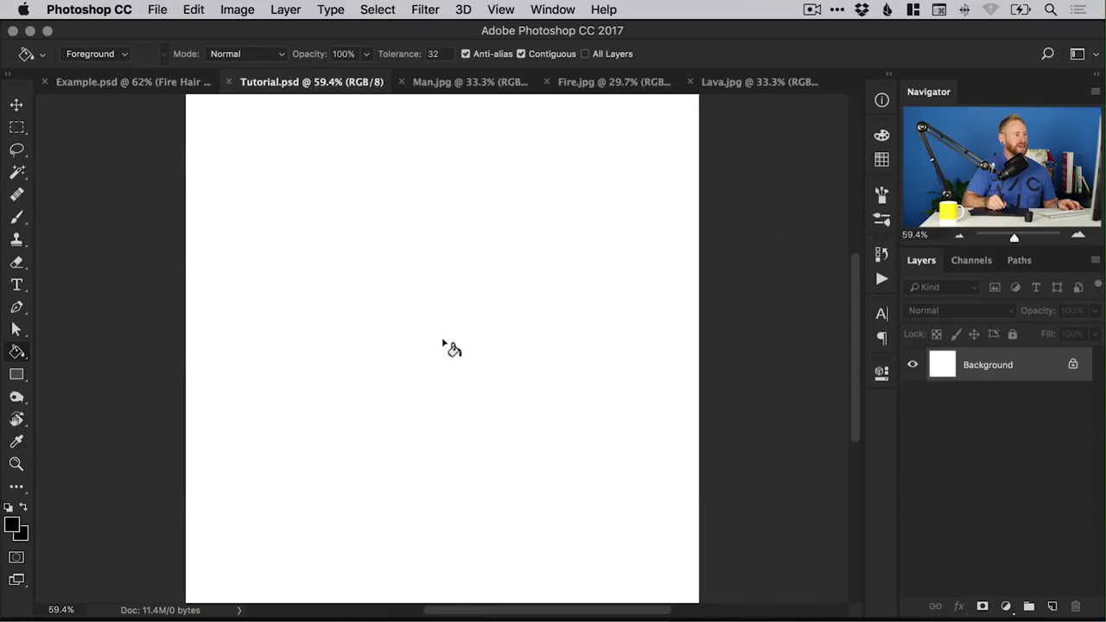
{"action": "left_click", "coordinate": [444, 339]}
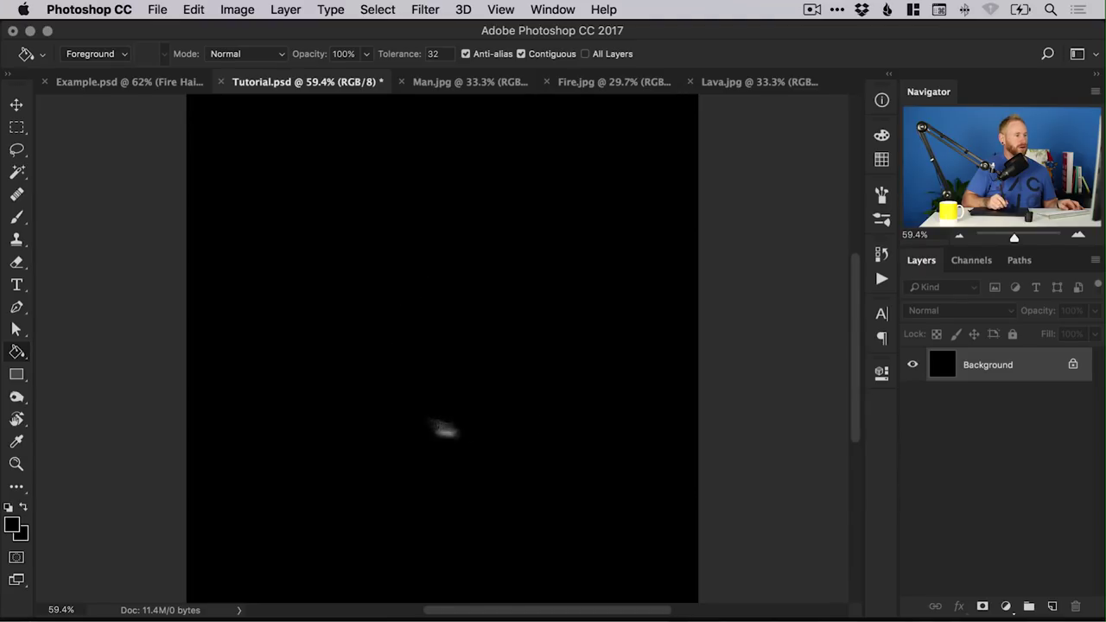
{"action": "key", "text": "v"}
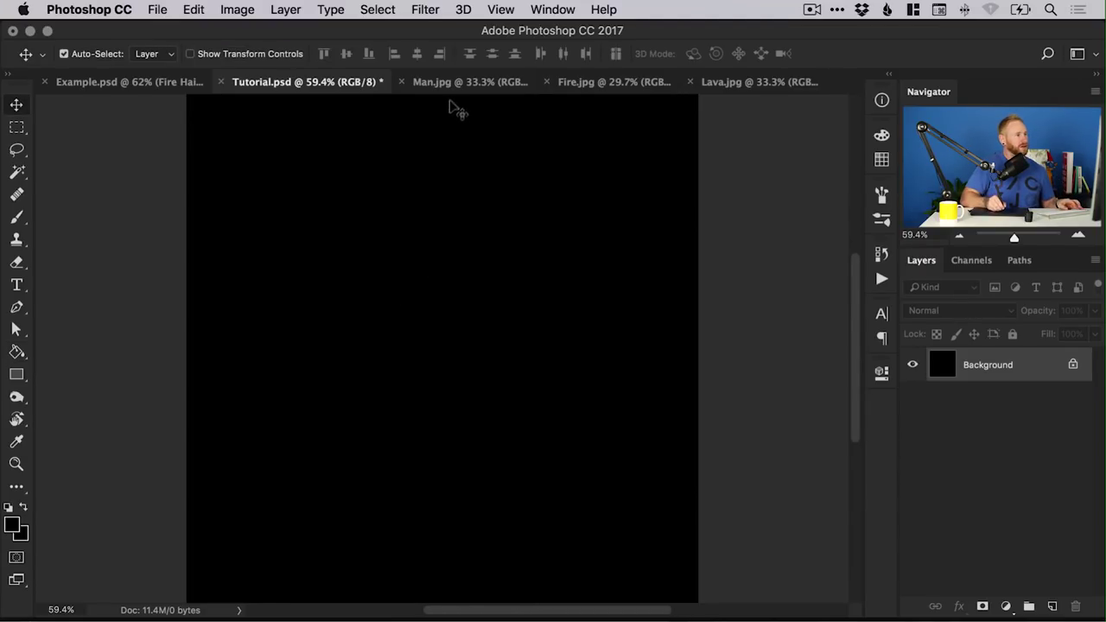
Copy the entire Man.jpg image and paste it into Tutorial.psd as a new layer
{"action": "left_click", "coordinate": [467, 82]}
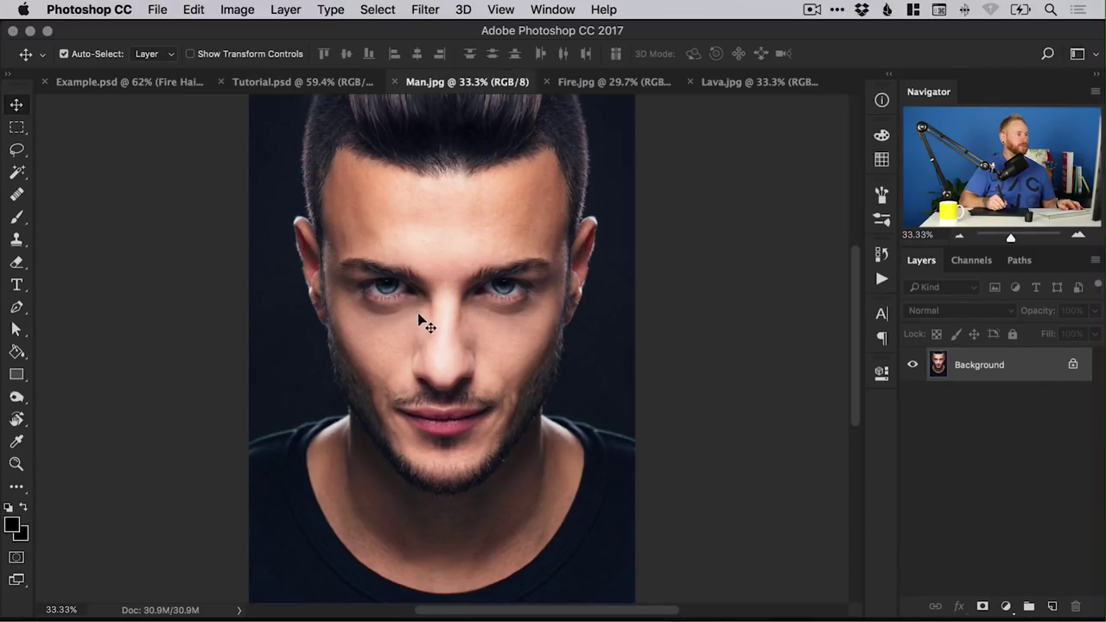
{"action": "left_click", "coordinate": [372, 10]}
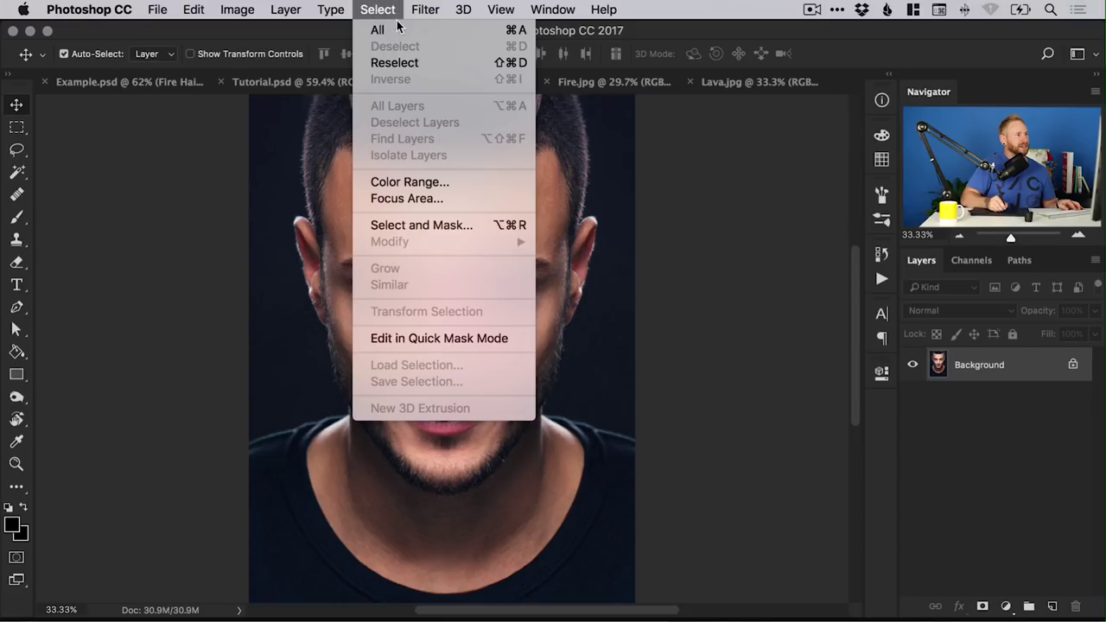
{"action": "left_click", "coordinate": [379, 33]}
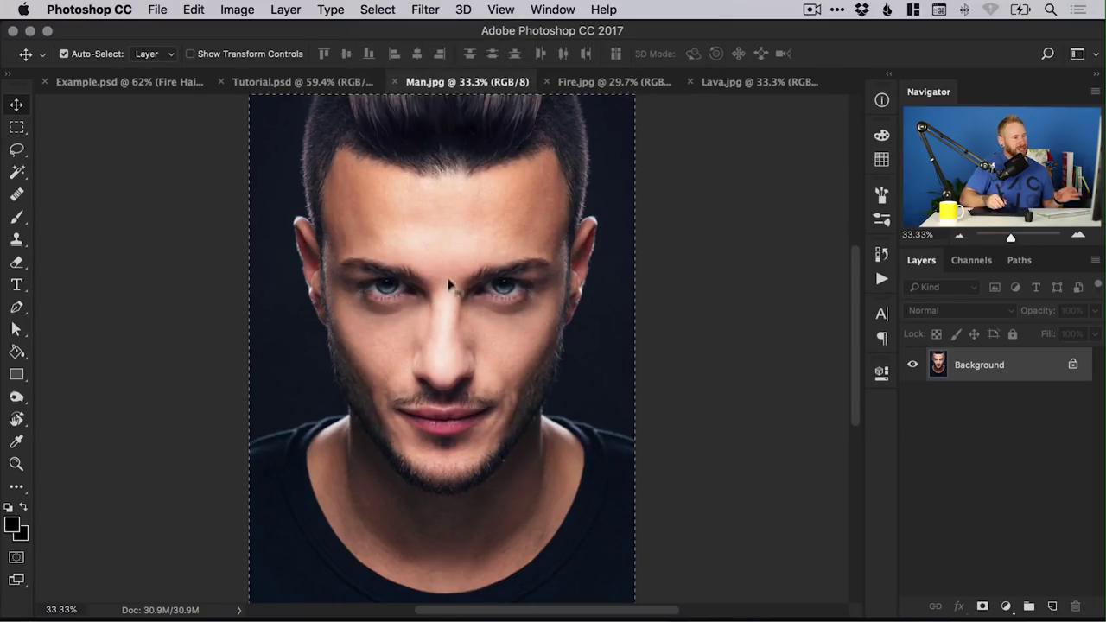
{"action": "left_click", "coordinate": [193, 11]}
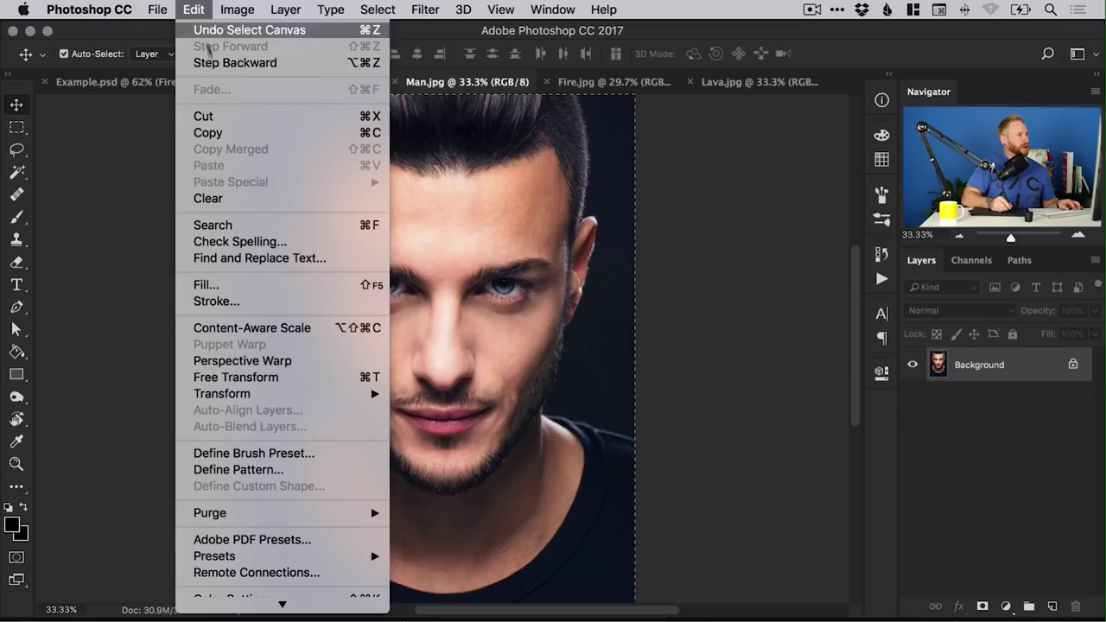
{"action": "left_click", "coordinate": [212, 134]}
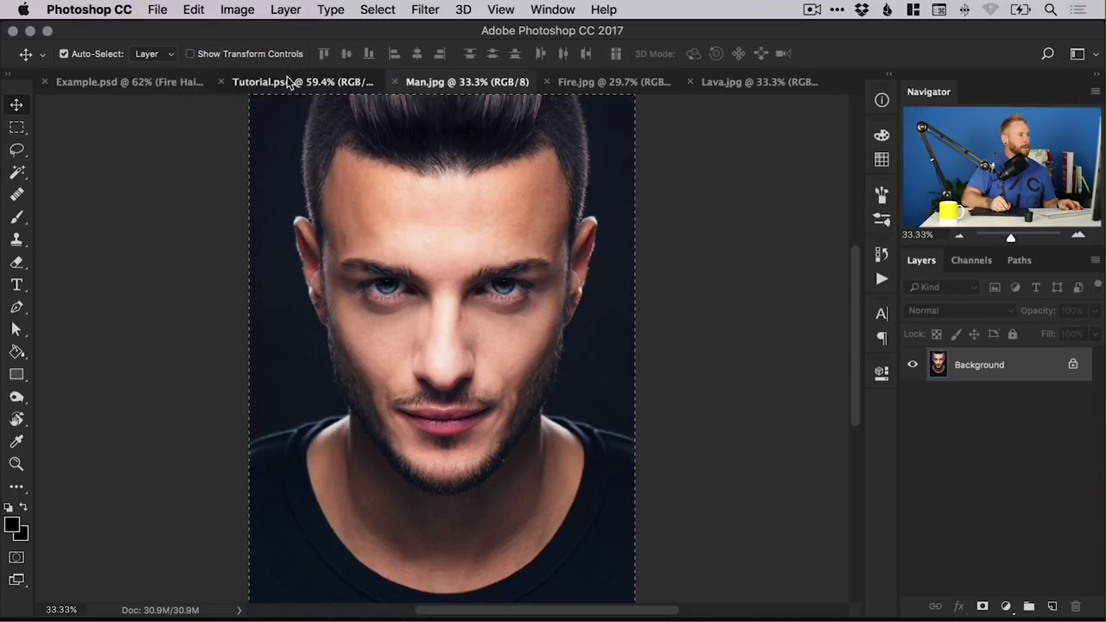
{"action": "left_click", "coordinate": [286, 78]}
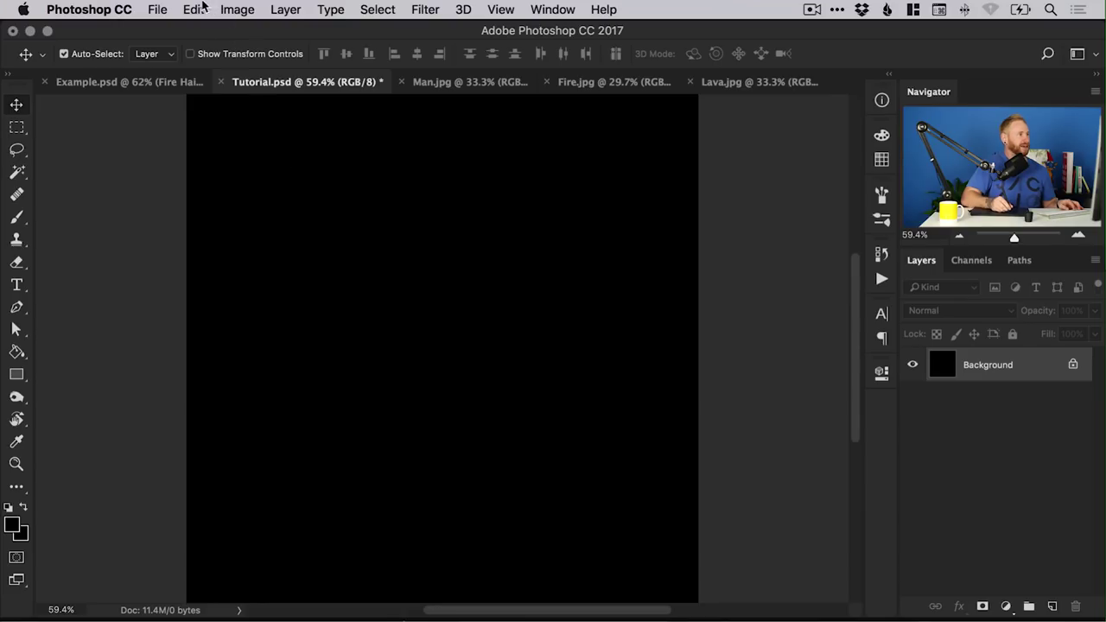
{"action": "left_click", "coordinate": [194, 10]}
{"action": "left_click", "coordinate": [222, 165]}
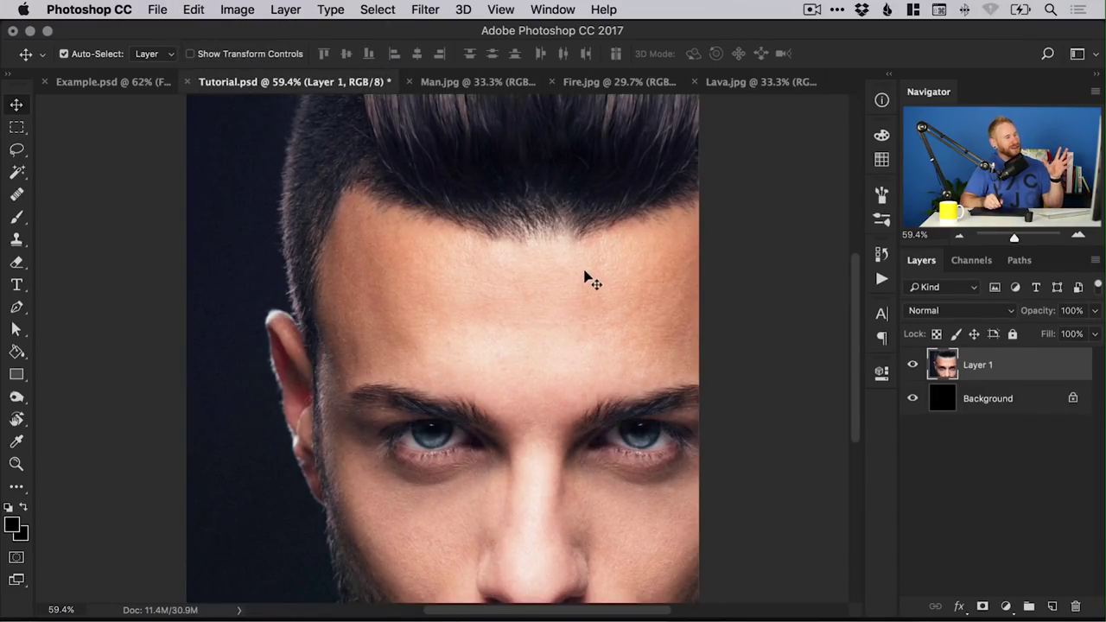
Copy the entire Fire.jpg image and paste it into Tutorial.psd above the portrait
{"action": "left_click", "coordinate": [607, 81]}
{"action": "key", "text": "super+a"}
{"action": "key", "text": "super+c"}
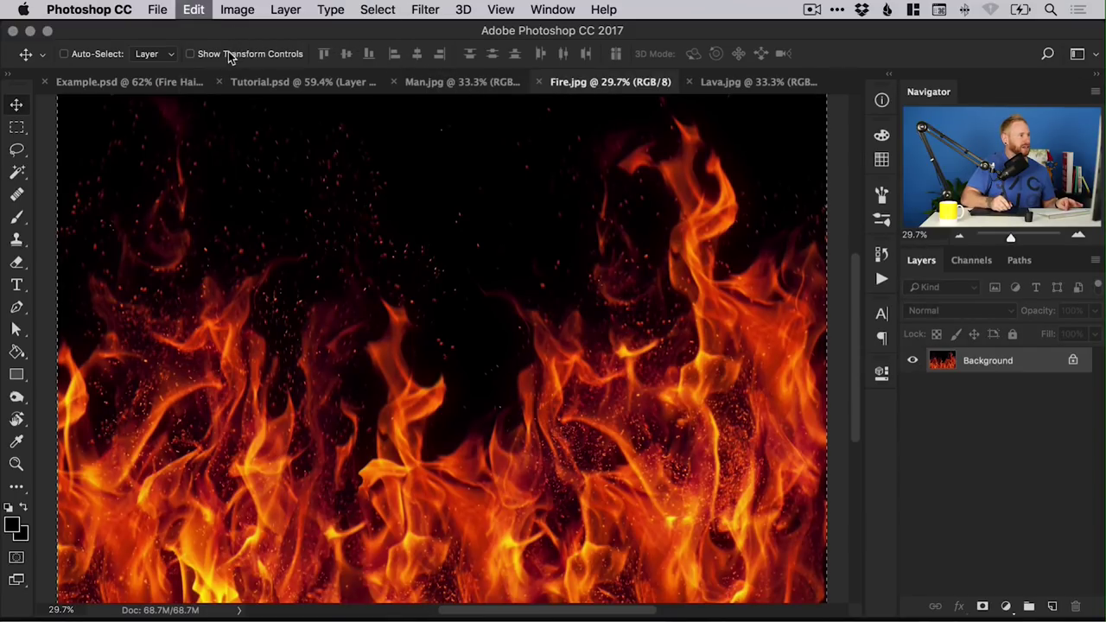
{"action": "left_click", "coordinate": [284, 81]}
{"action": "key", "text": "super+v"}
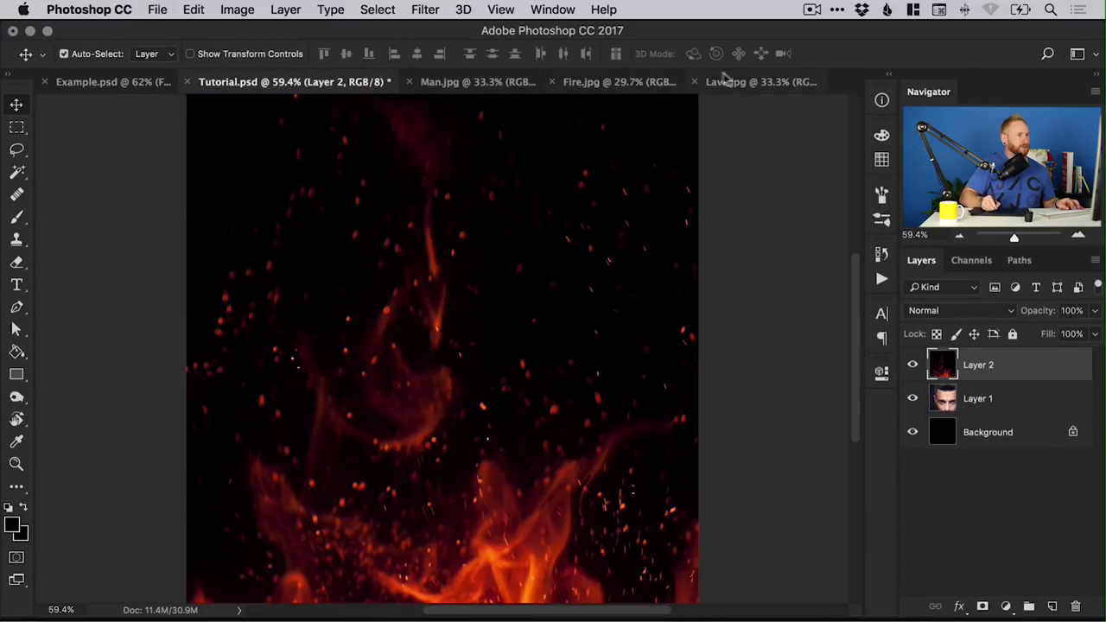
Copy the entire Lava.jpg texture and paste it into Tutorial.psd as the uppermost layer
{"action": "left_click", "coordinate": [720, 81]}
{"action": "key", "text": "super+a"}
{"action": "key", "text": "super+c"}
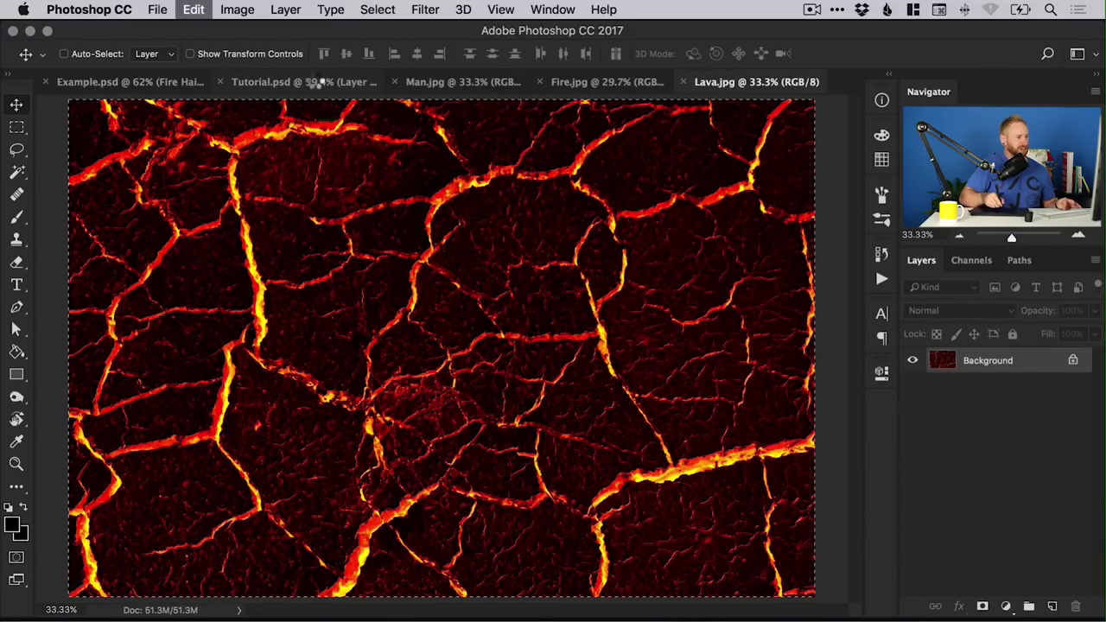
{"action": "left_click", "coordinate": [318, 81]}
{"action": "key", "text": "super+v"}
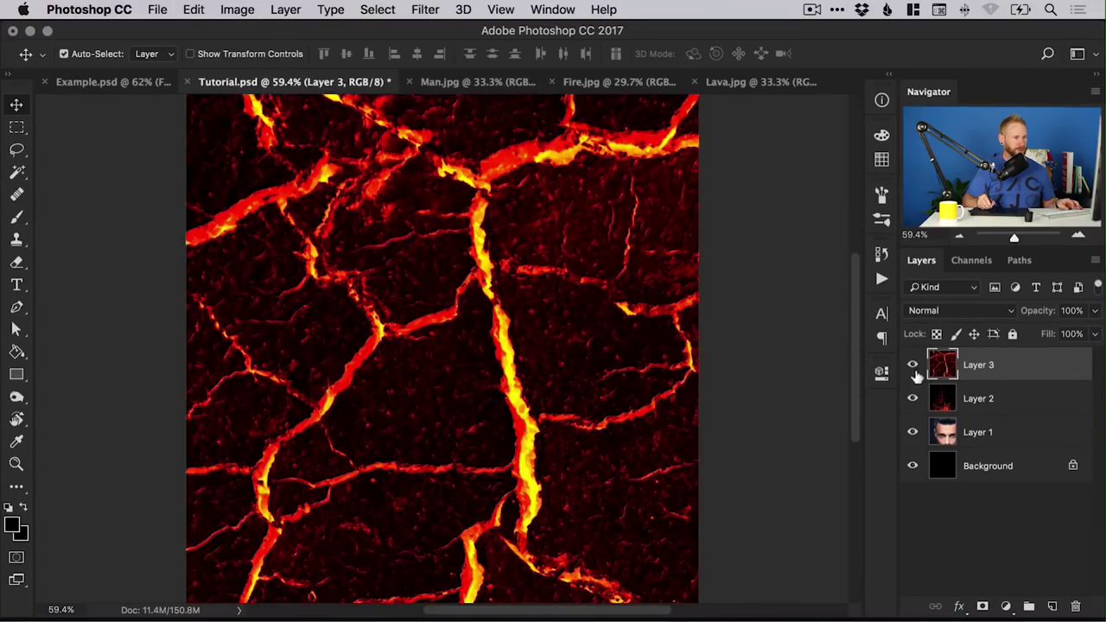
Hide the lava and fire layers and select the portrait layer
{"action": "left_click", "coordinate": [913, 367]}
{"action": "left_click", "coordinate": [914, 400]}
{"action": "left_click", "coordinate": [917, 427]}
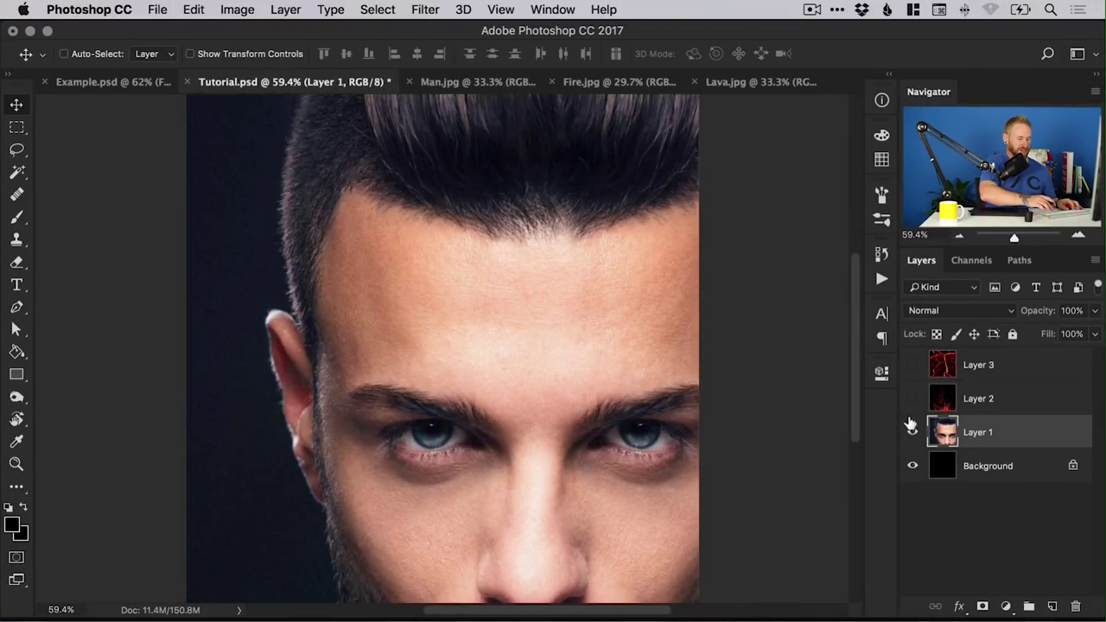
Free Transform the portrait to about 44.6% of its size and centre it horizontally on the canvas
{"action": "key", "text": "super+minus"}
{"action": "key", "text": "super+minus"}
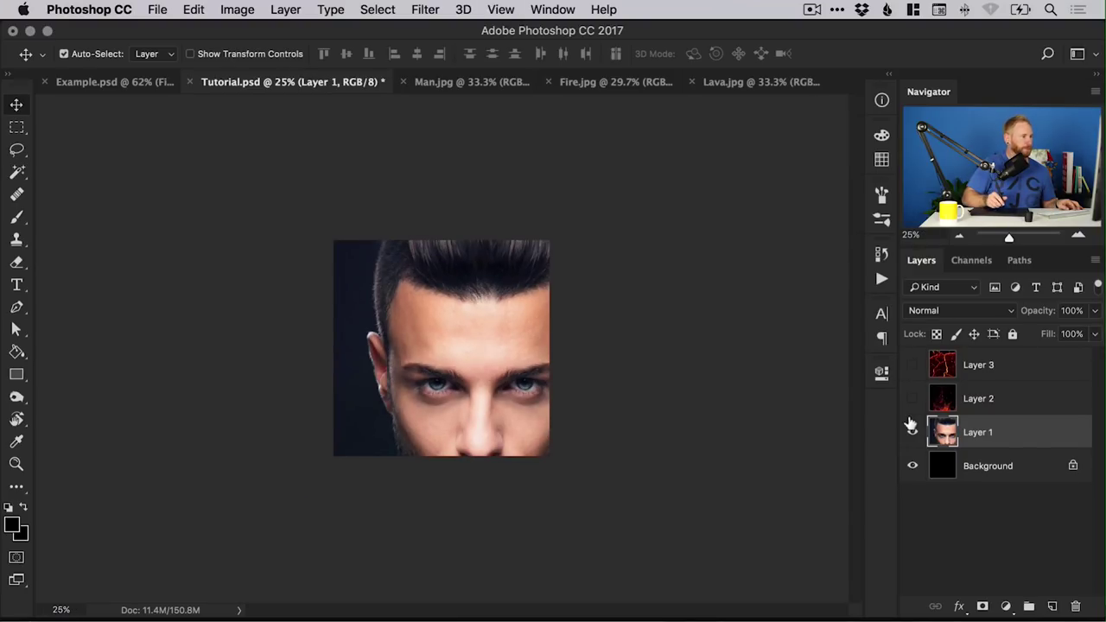
{"action": "left_click", "coordinate": [209, 9]}
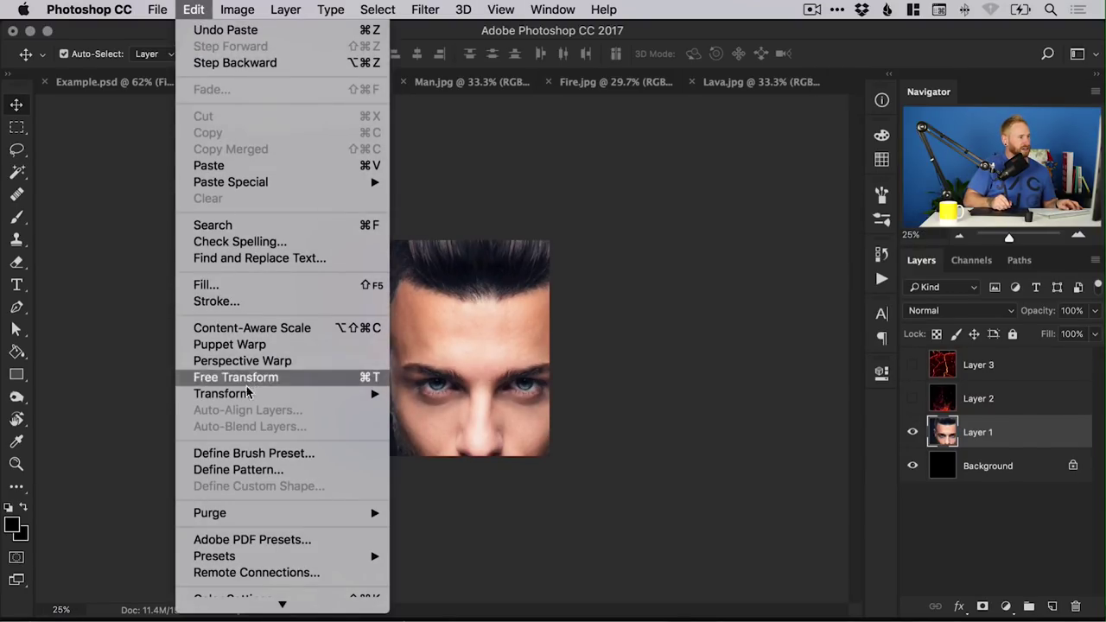
{"action": "left_click", "coordinate": [290, 380]}
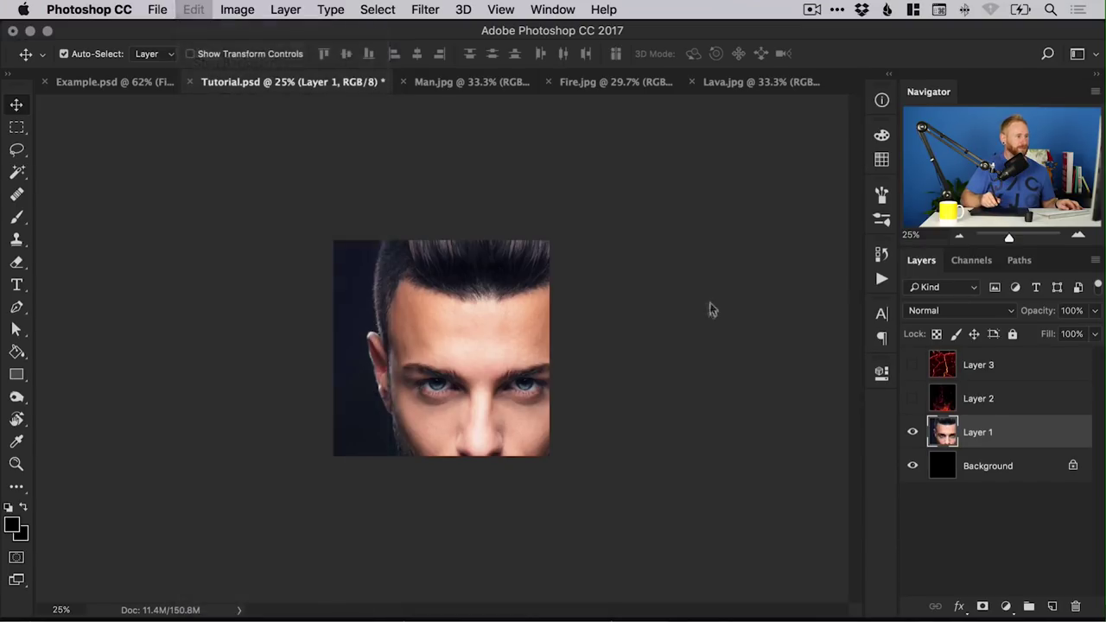
{"action": "key", "text": "super+minus"}
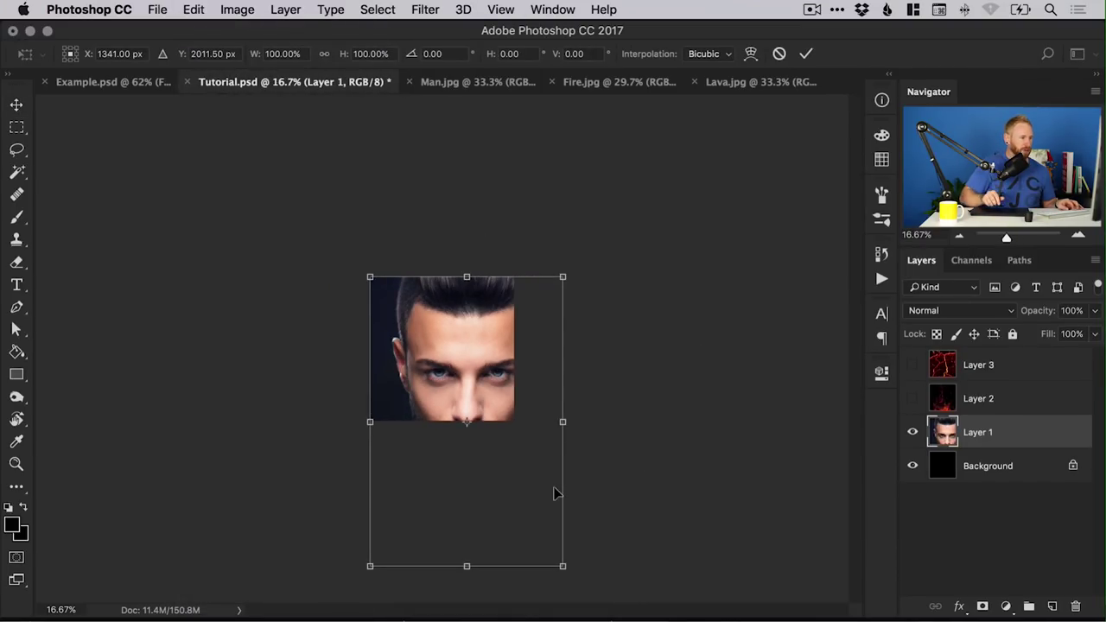
{"action": "left_click_drag", "start_coordinate": [560, 567], "coordinate": [487, 382]}
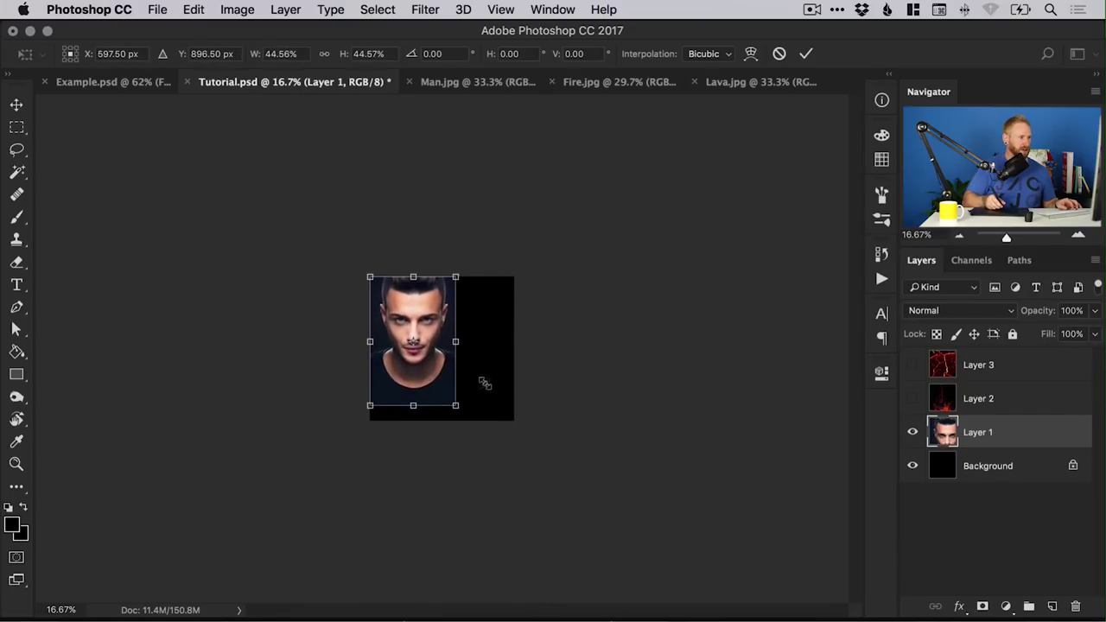
{"action": "left_click_drag", "start_coordinate": [426, 316], "coordinate": [474, 326]}
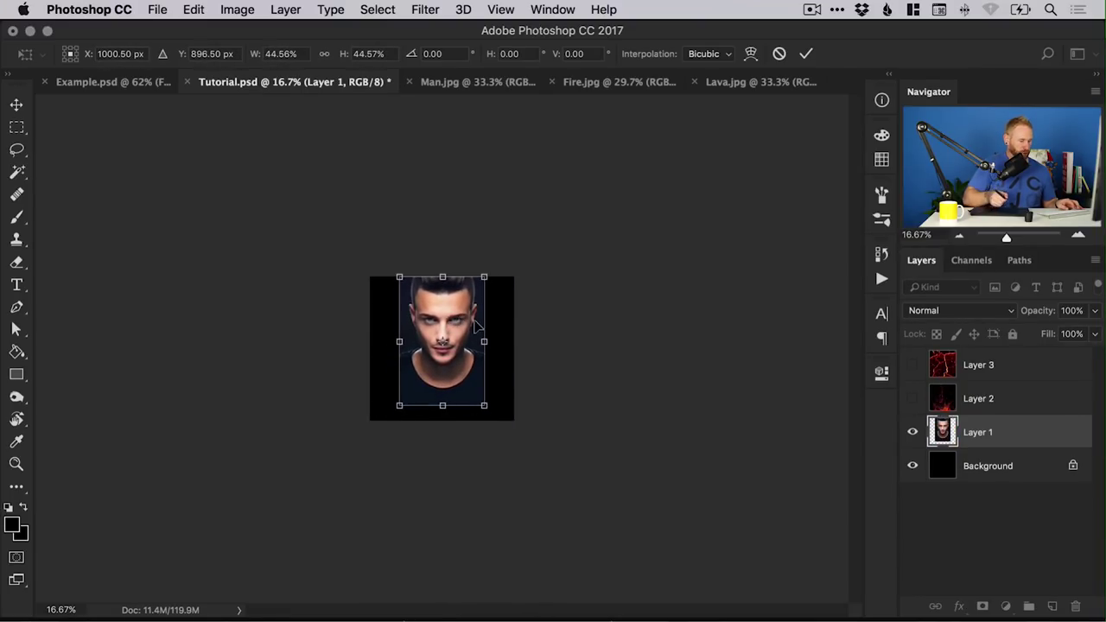
Shrink the portrait slightly more, rest it on the canvas's lower edge, apply the transform, and compare with Example.psd
{"action": "key", "text": "super+equal"}
{"action": "key", "text": "super+equal"}
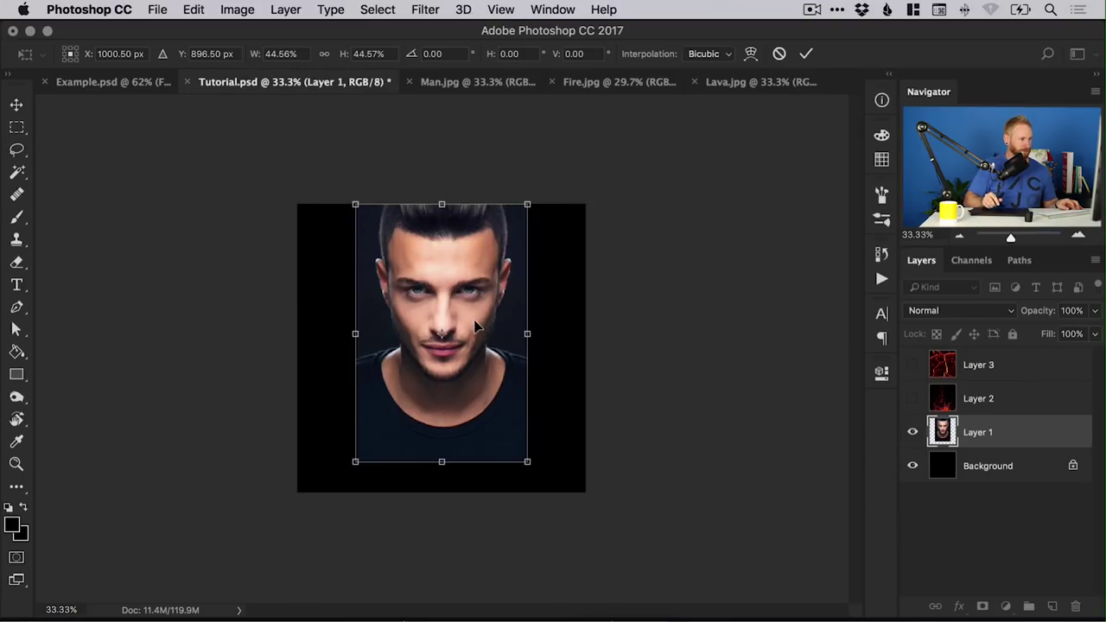
{"action": "left_click_drag", "start_coordinate": [466, 270], "coordinate": [471, 285]}
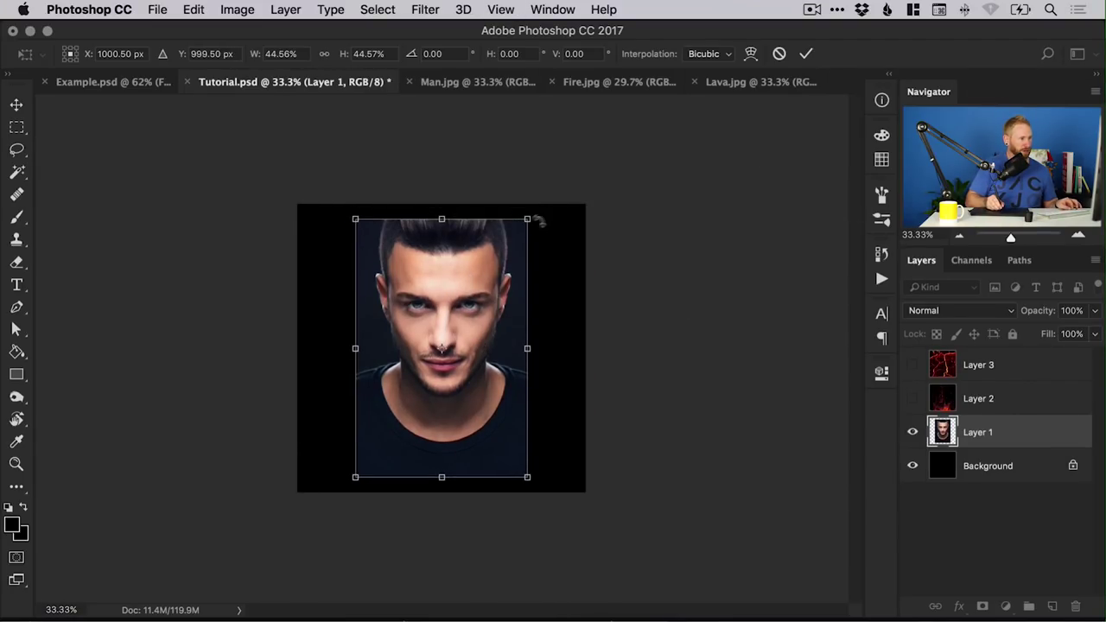
{"action": "left_click_drag", "start_coordinate": [530, 221], "coordinate": [521, 230]}
{"action": "left_click_drag", "start_coordinate": [464, 289], "coordinate": [473, 308]}
{"action": "key", "text": "Return"}
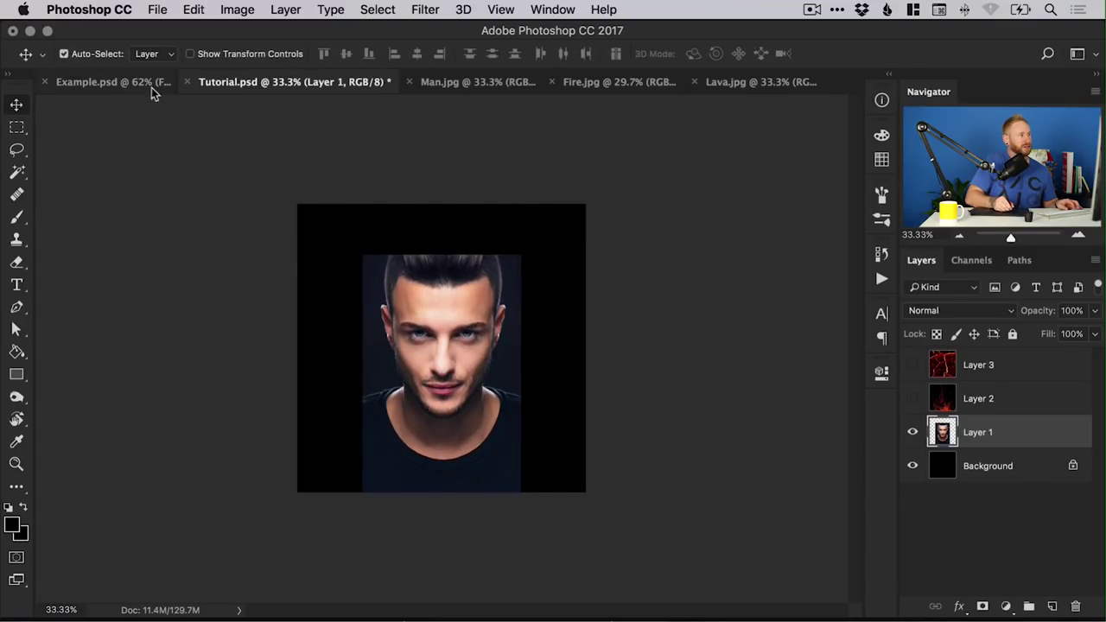
{"action": "left_click", "coordinate": [132, 86]}
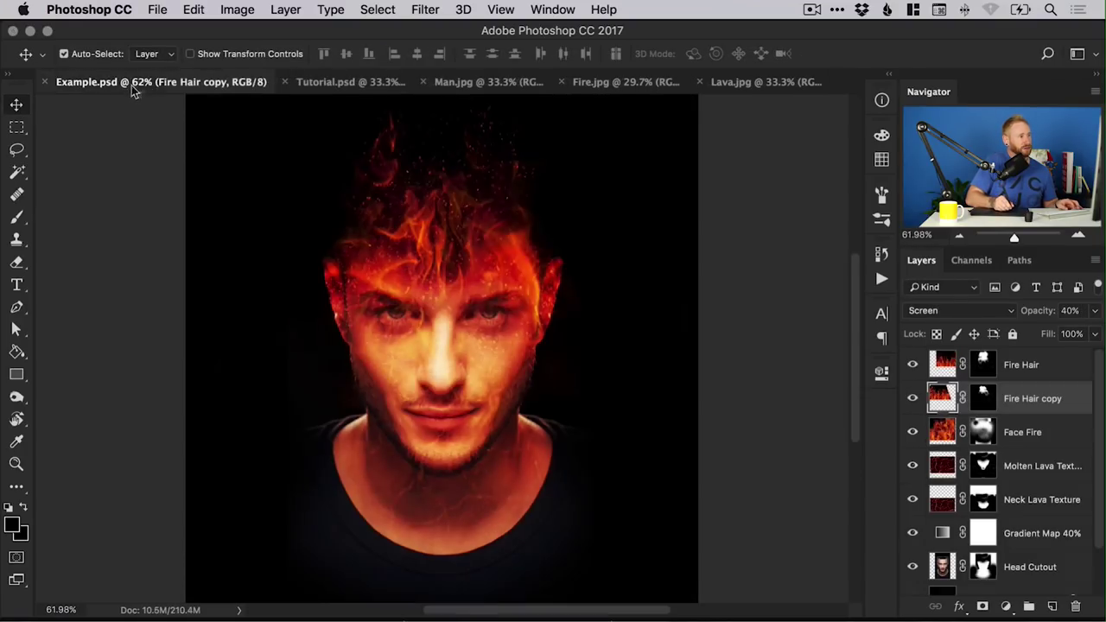
{"action": "left_click", "coordinate": [340, 81]}
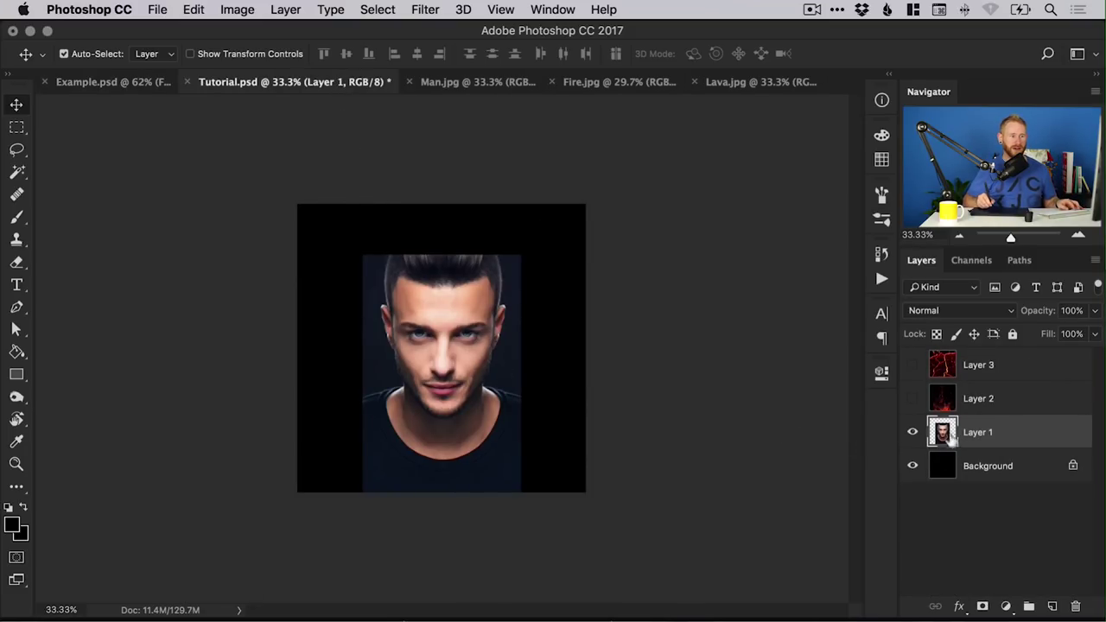
Show the fire layer, scale it to about 39.2% and place it over the portrait
{"action": "left_click", "coordinate": [914, 399]}
{"action": "left_click", "coordinate": [942, 401]}
{"action": "key", "text": "super+t"}
{"action": "left_click_drag", "start_coordinate": [297, 202], "coordinate": [489, 333]}
{"action": "left_click_drag", "start_coordinate": [606, 414], "coordinate": [425, 309]}
{"action": "left_click_drag", "start_coordinate": [697, 226], "coordinate": [656, 254]}
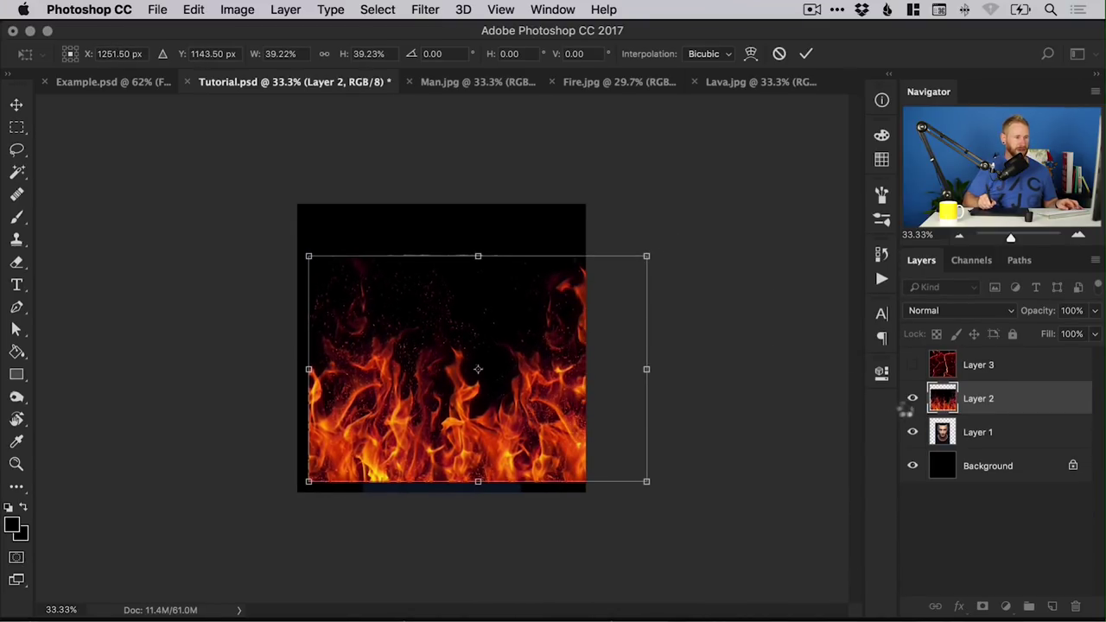
{"action": "key", "text": "Return"}
Hide the fire layer, show the lava layer, and scale it to about 40% of its size, placing it over the portrait
{"action": "left_click", "coordinate": [912, 398]}
{"action": "left_click", "coordinate": [912, 365]}
{"action": "left_click", "coordinate": [992, 366]}
{"action": "key", "text": "super+t"}
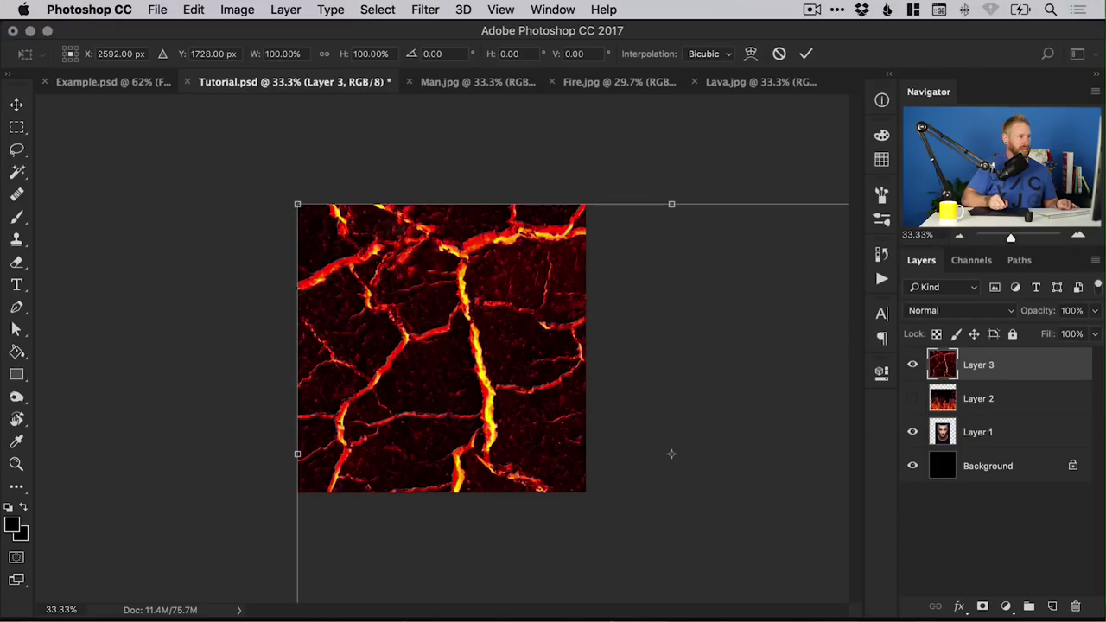
{"action": "left_click_drag", "start_coordinate": [299, 203], "coordinate": [521, 352]}
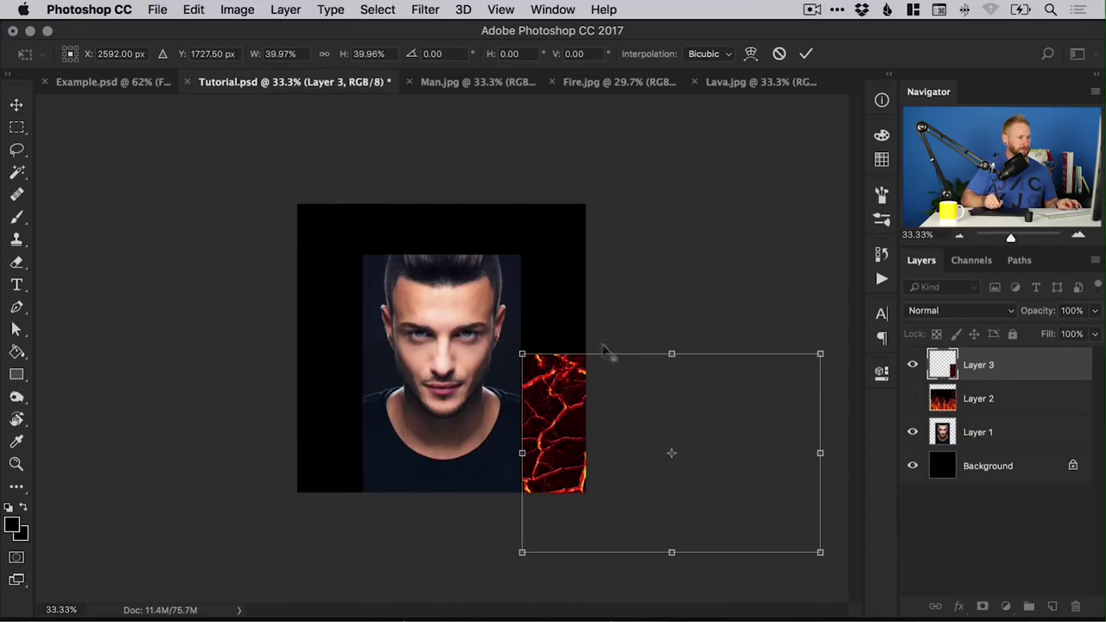
{"action": "left_click_drag", "start_coordinate": [605, 351], "coordinate": [540, 321]}
{"action": "left_click_drag", "start_coordinate": [607, 423], "coordinate": [491, 365]}
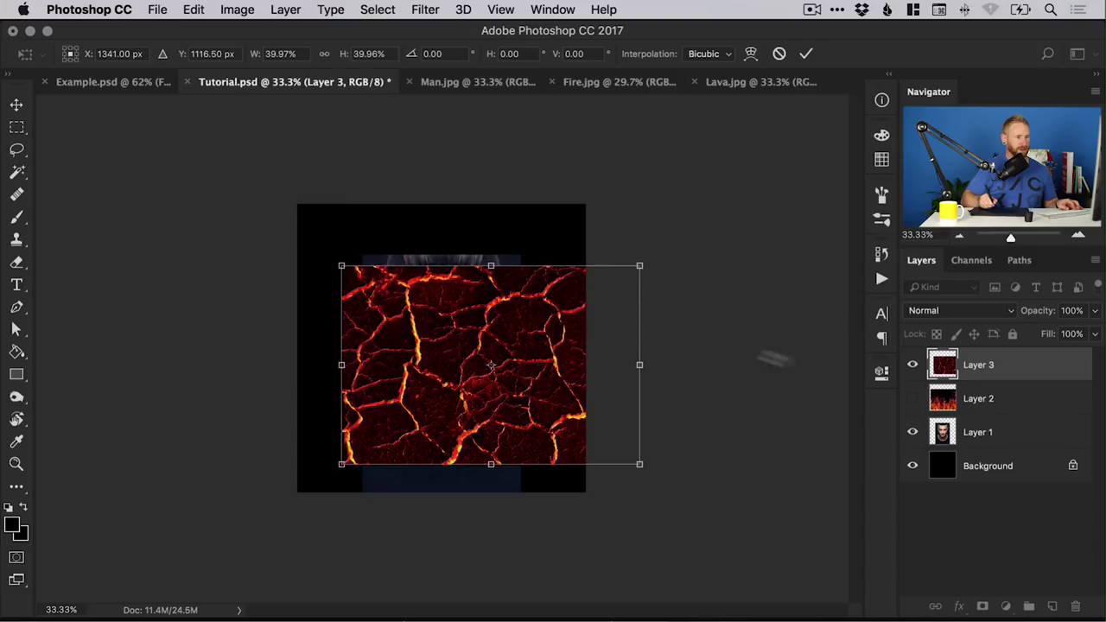
{"action": "key", "text": "Return"}
Hide the lava layer and add a layer mask to the portrait layer
{"action": "left_click", "coordinate": [914, 366]}
{"action": "left_click", "coordinate": [989, 436]}
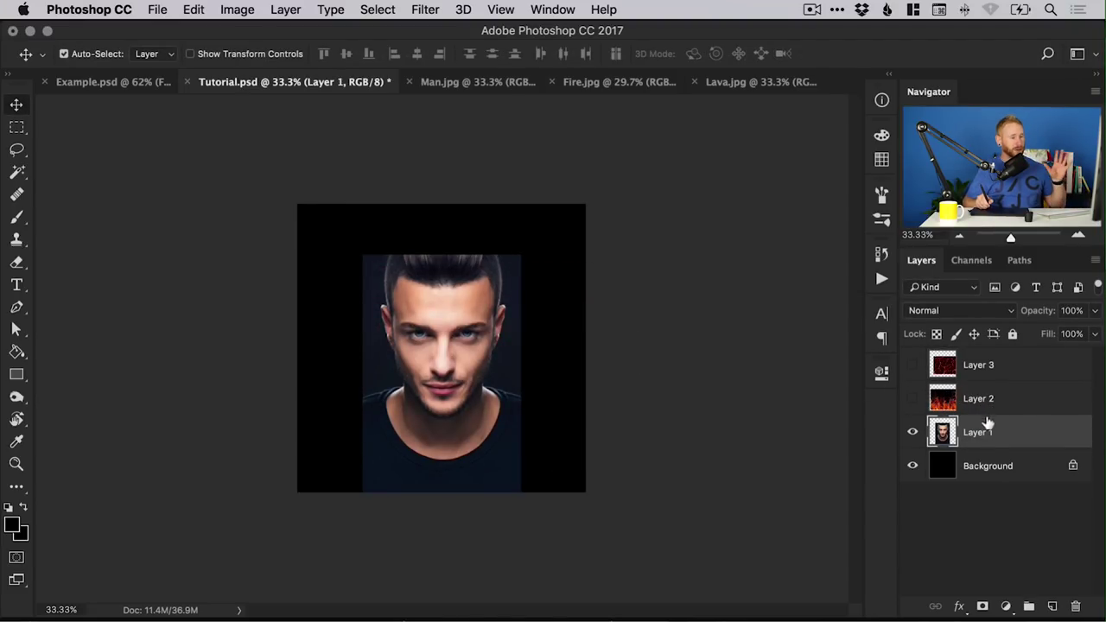
{"action": "scroll", "coordinate": [680, 425], "scroll_direction": "up", "scroll_amount": 3}
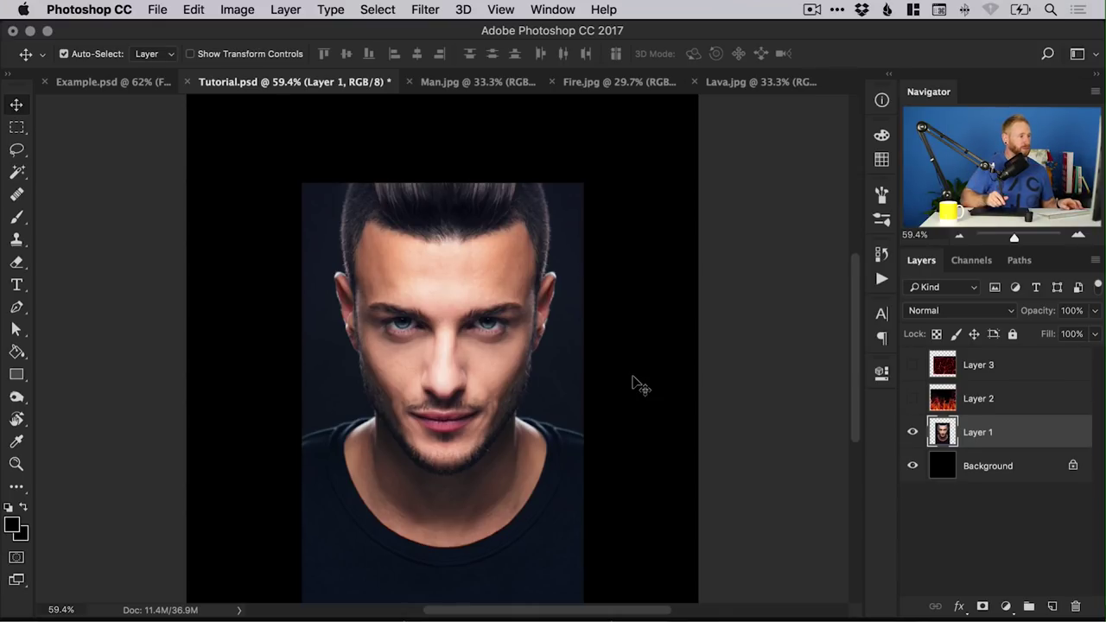
{"action": "left_click", "coordinate": [374, 335]}
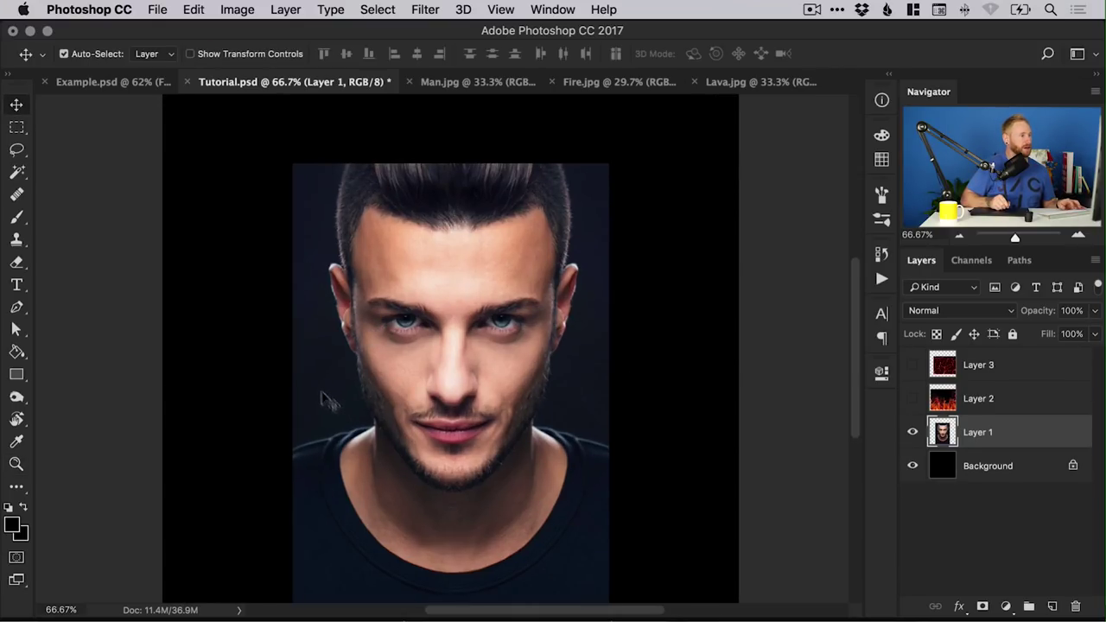
{"action": "left_click", "coordinate": [981, 607]}
Rename the portrait layer Subject, the fire layer Fire and the lava layer Molten Lava
{"action": "double_click", "coordinate": [1016, 431]}
{"action": "type", "text": "Subject"}
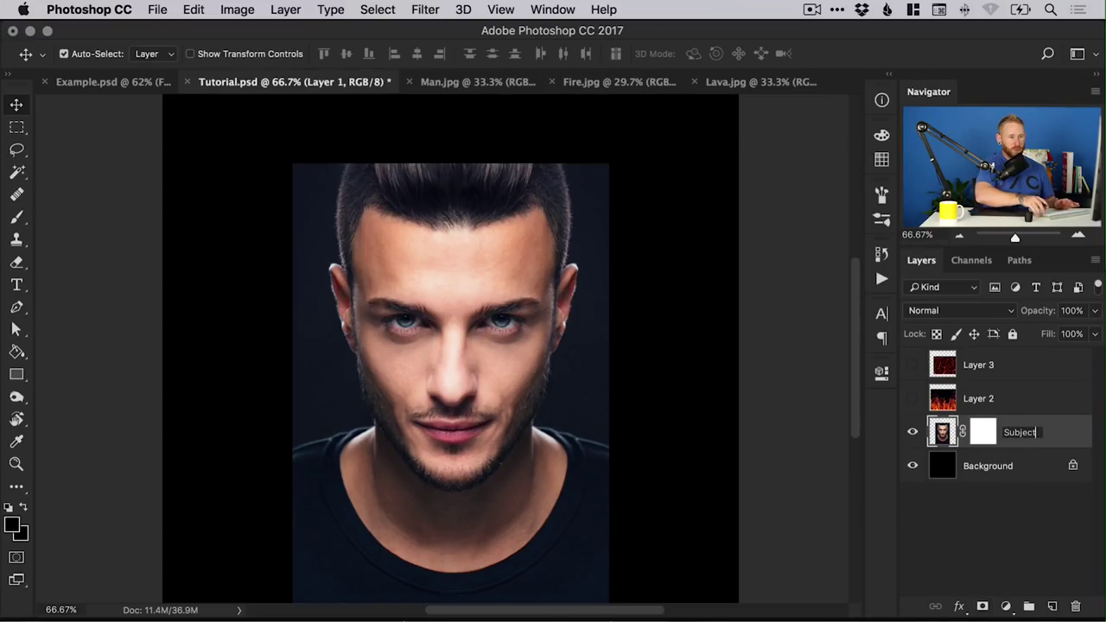
{"action": "key", "text": "Return"}
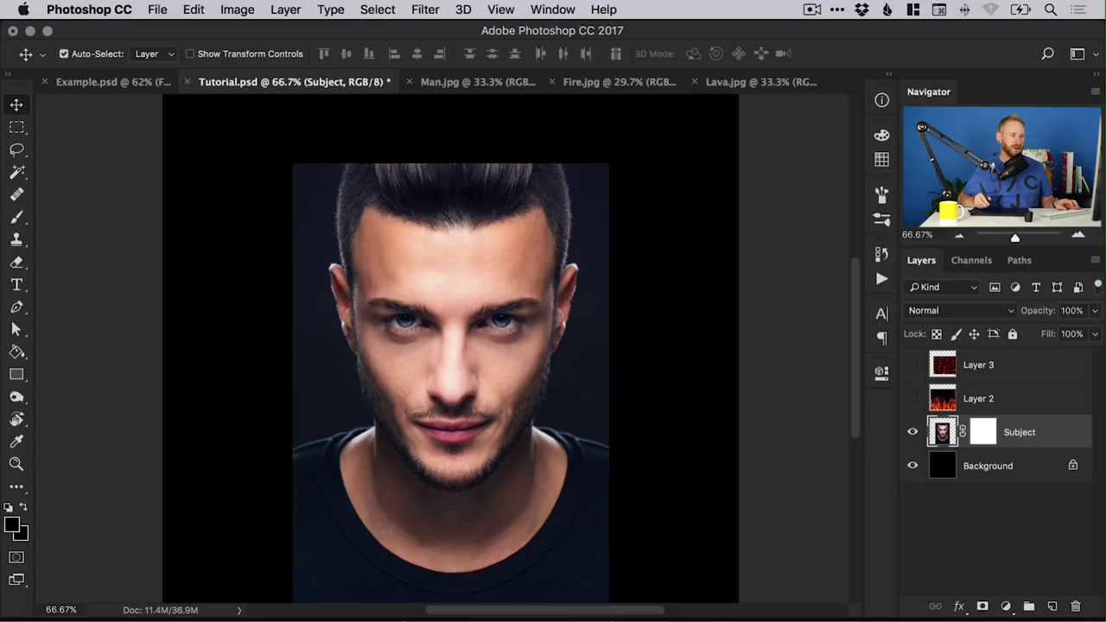
{"action": "double_click", "coordinate": [990, 394]}
{"action": "type", "text": "Fire"}
{"action": "key", "text": "Return"}
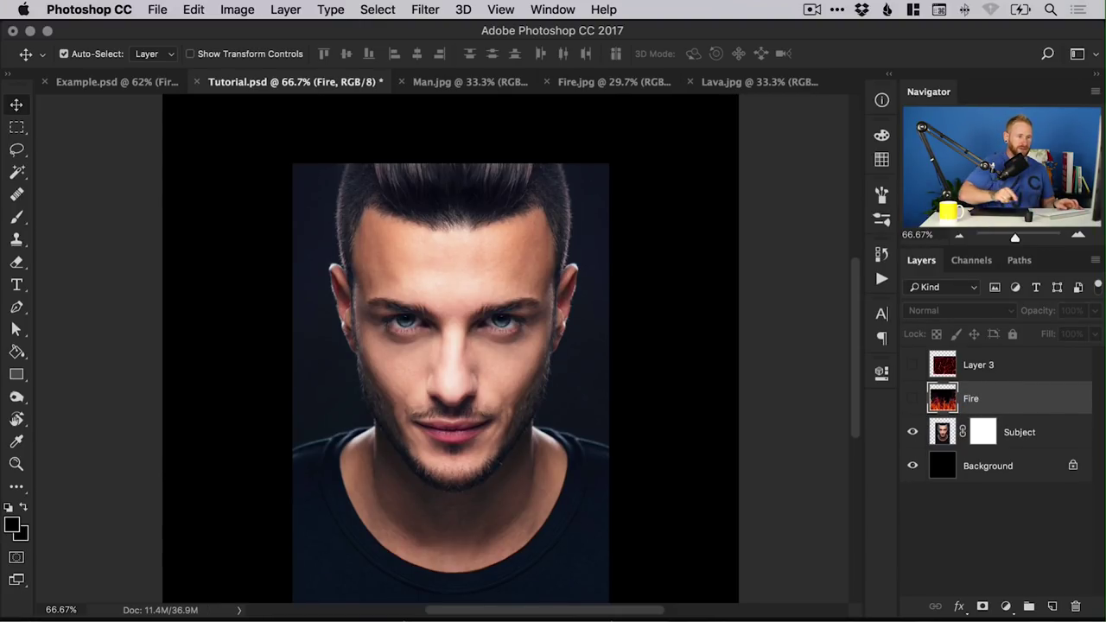
{"action": "double_click", "coordinate": [979, 365]}
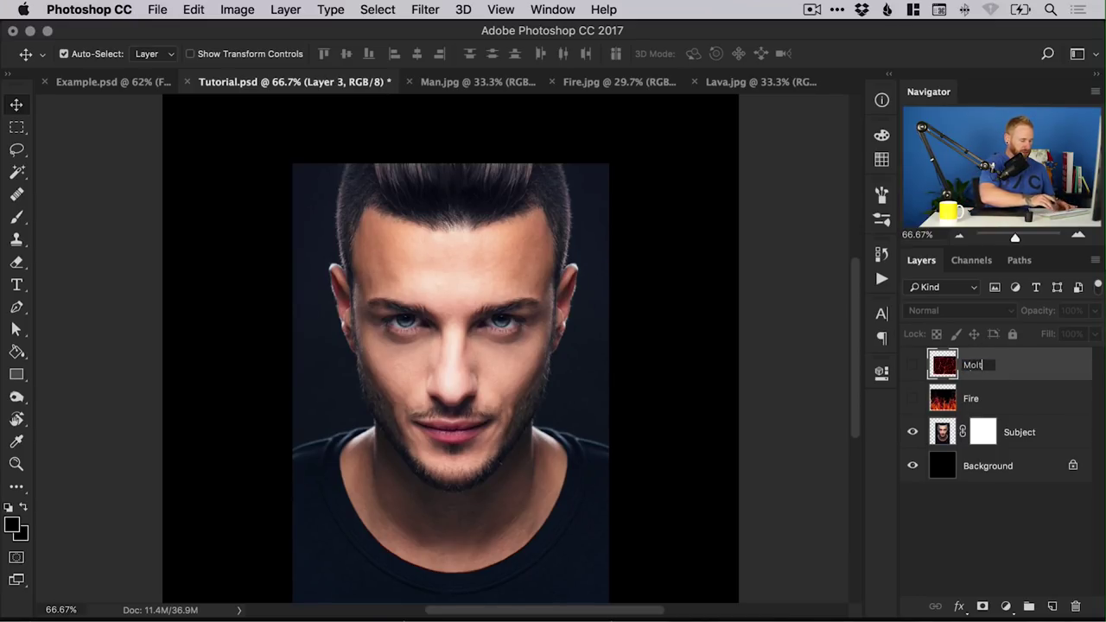
{"action": "type", "text": "Molten Lava"}
{"action": "key", "text": "Return"}
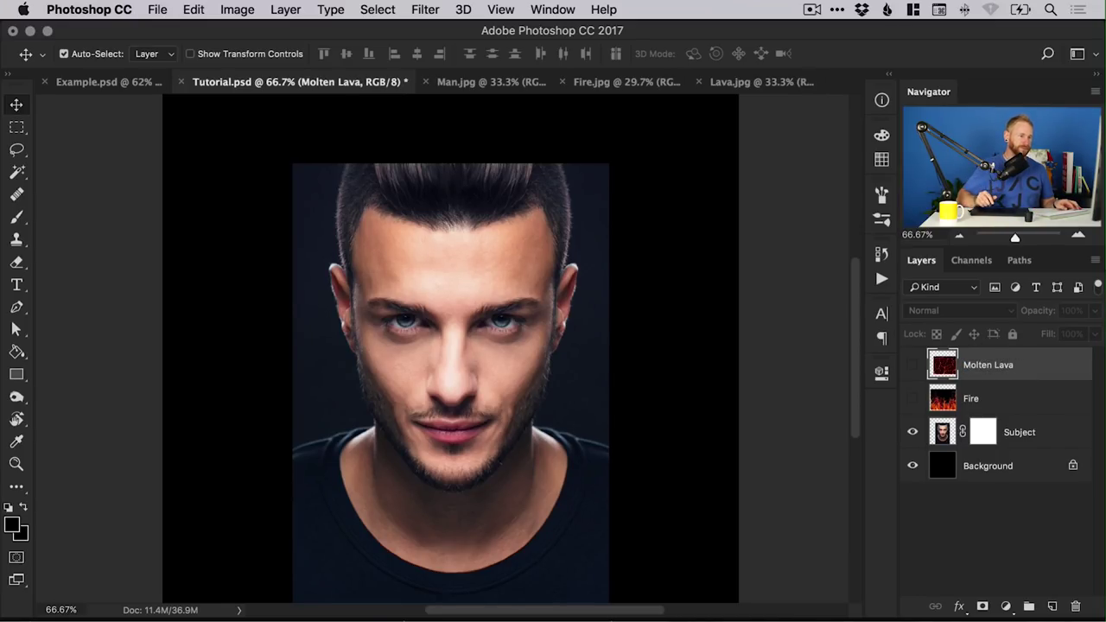
Target the Subject layer's mask, set the foreground colour to black (000000), and choose the Brush tool with a soft round brush
{"action": "left_click", "coordinate": [1021, 429]}
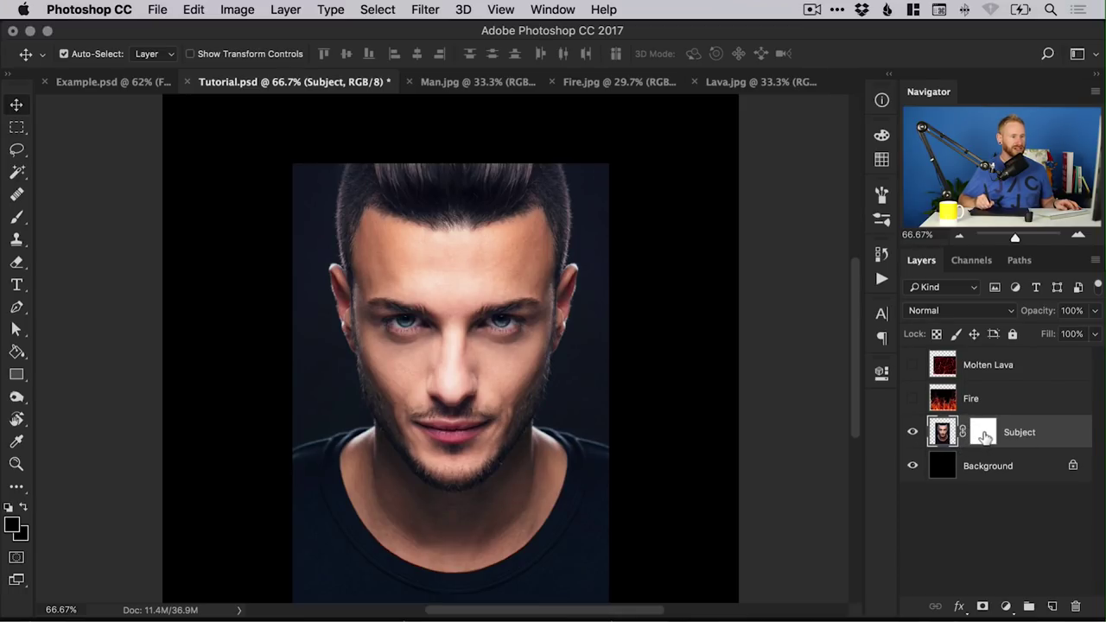
{"action": "left_click", "coordinate": [983, 434]}
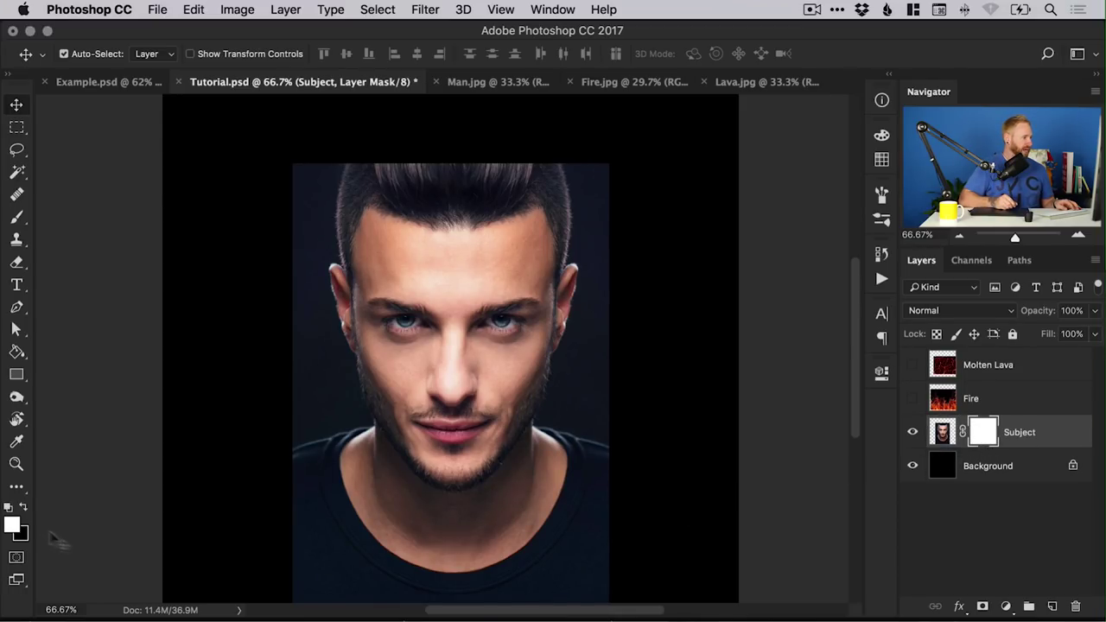
{"action": "left_click", "coordinate": [17, 527]}
{"action": "left_click_drag", "start_coordinate": [528, 343], "coordinate": [314, 415]}
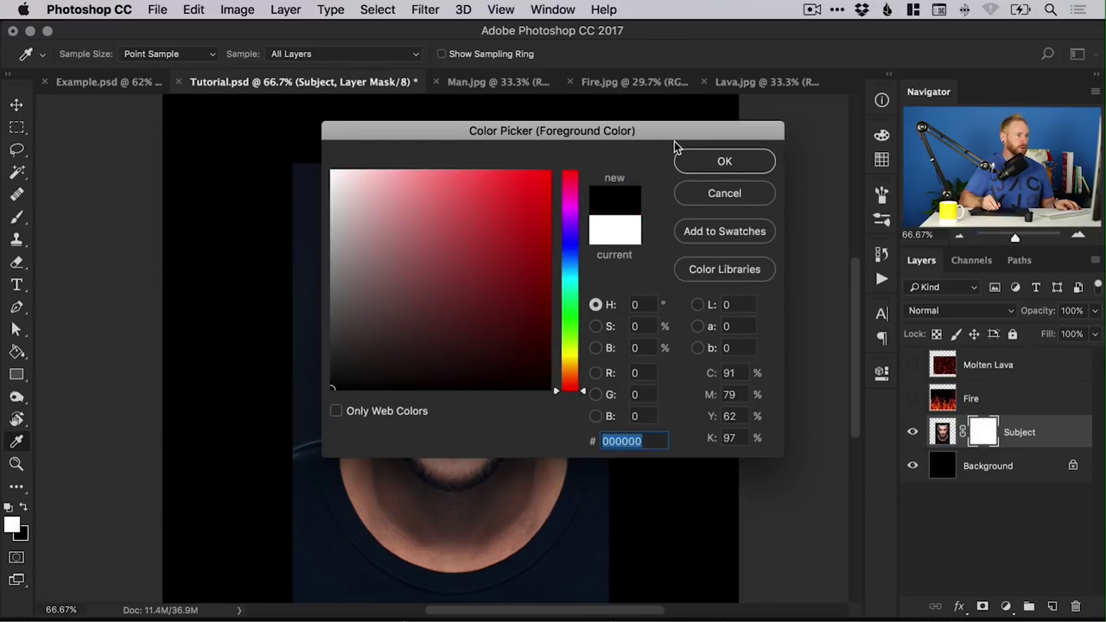
{"action": "left_click", "coordinate": [692, 164]}
{"action": "left_click", "coordinate": [18, 214]}
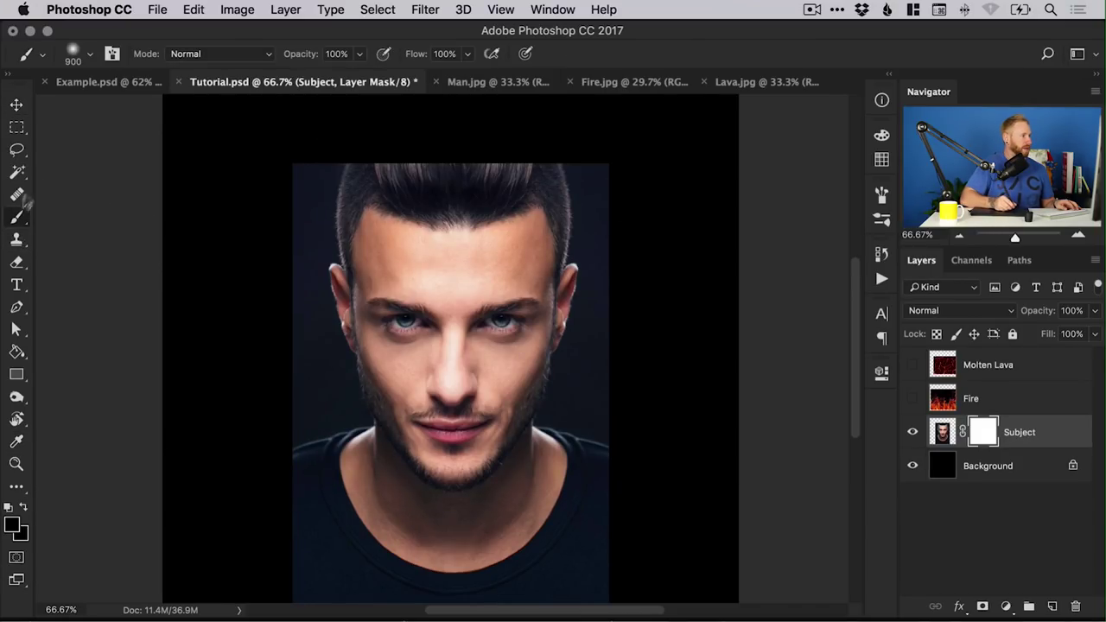
{"action": "left_click", "coordinate": [93, 57]}
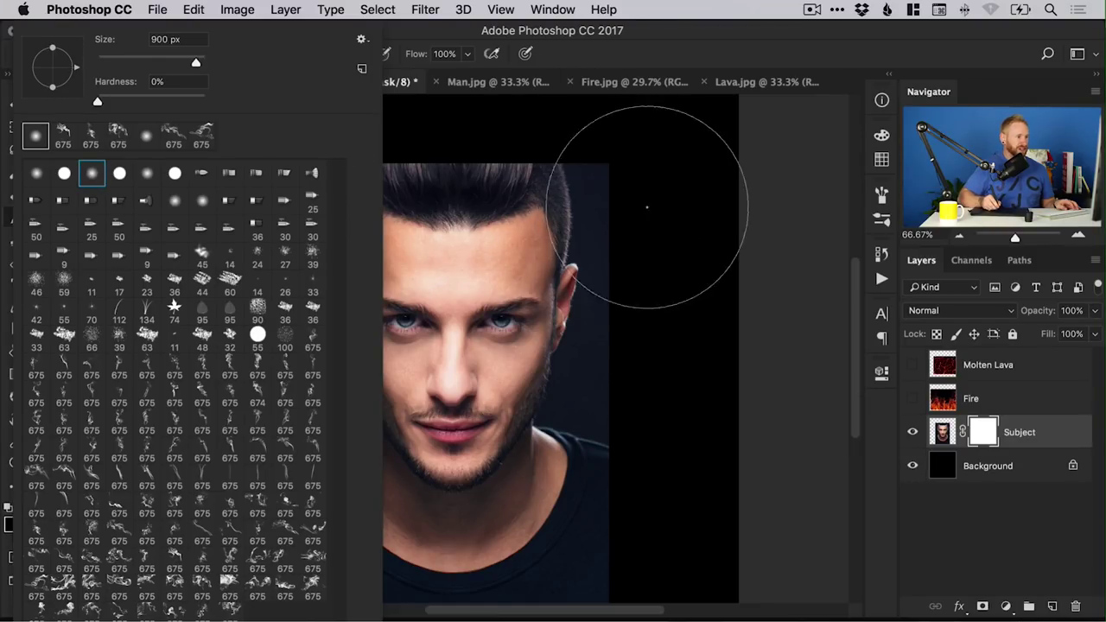
{"action": "key", "text": "Return"}
Reduce the soft brush to 250 px and mask out the backdrop beside the hair on the left side of the head
{"action": "key", "text": "z"}
{"action": "left_click", "coordinate": [315, 214]}
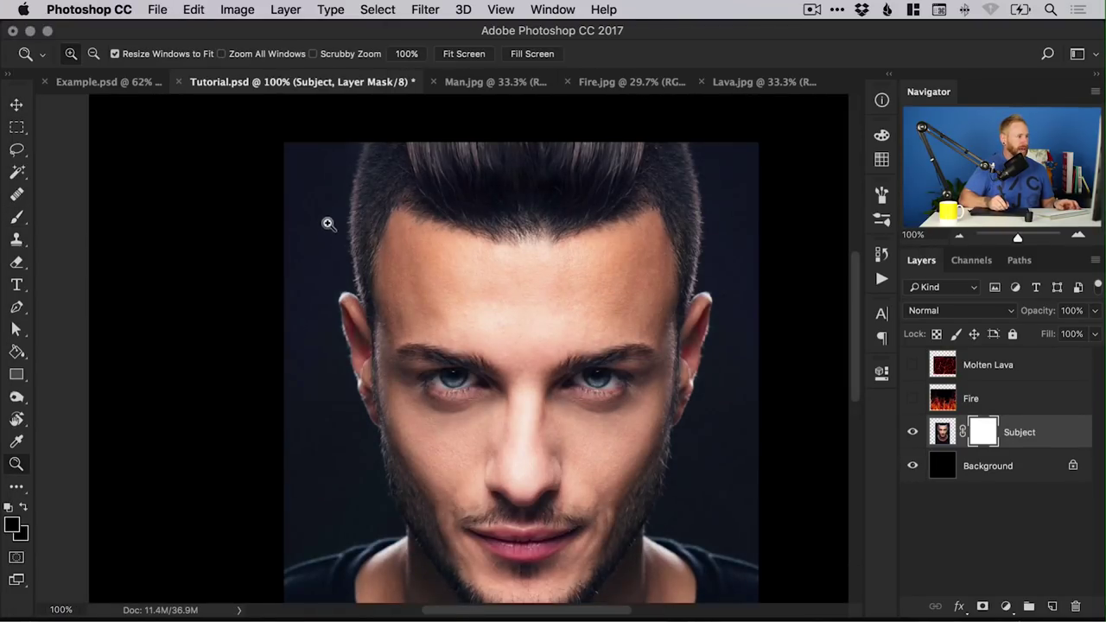
{"action": "left_click", "coordinate": [326, 222]}
{"action": "left_click_drag", "start_coordinate": [326, 222], "coordinate": [344, 277]}
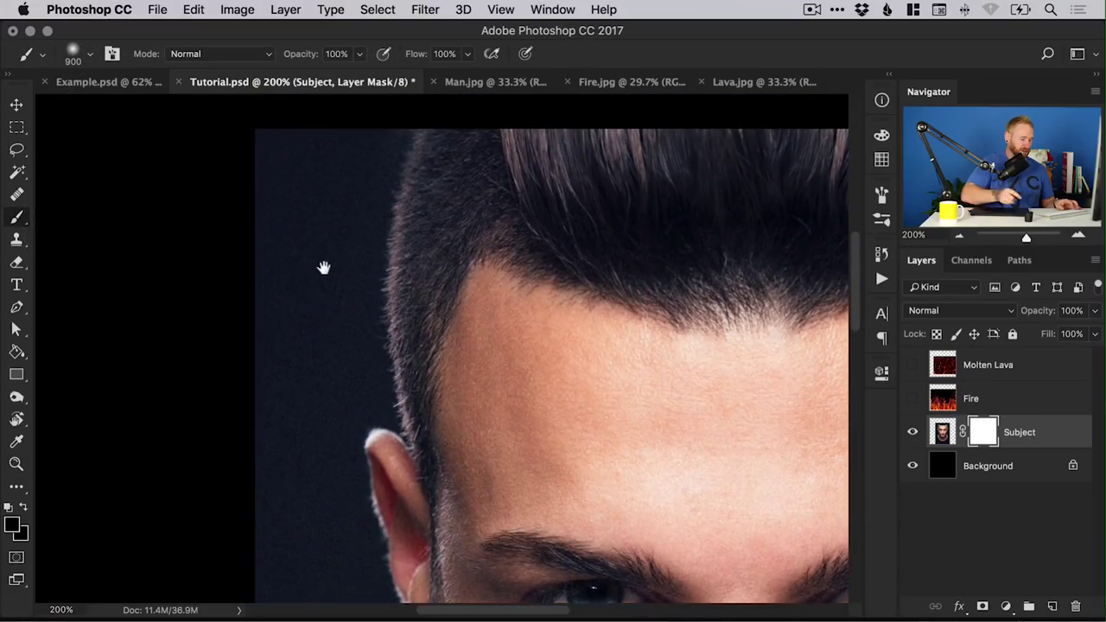
{"action": "key", "text": "super+minus"}
{"action": "key", "text": "bracketleft"}
{"action": "key", "text": "bracketleft"}
{"action": "key", "text": "bracketleft"}
{"action": "key", "text": "bracketleft"}
{"action": "key", "text": "bracketleft"}
{"action": "key", "text": "bracketleft"}
{"action": "key", "text": "bracketleft"}
{"action": "key", "text": "bracketleft"}
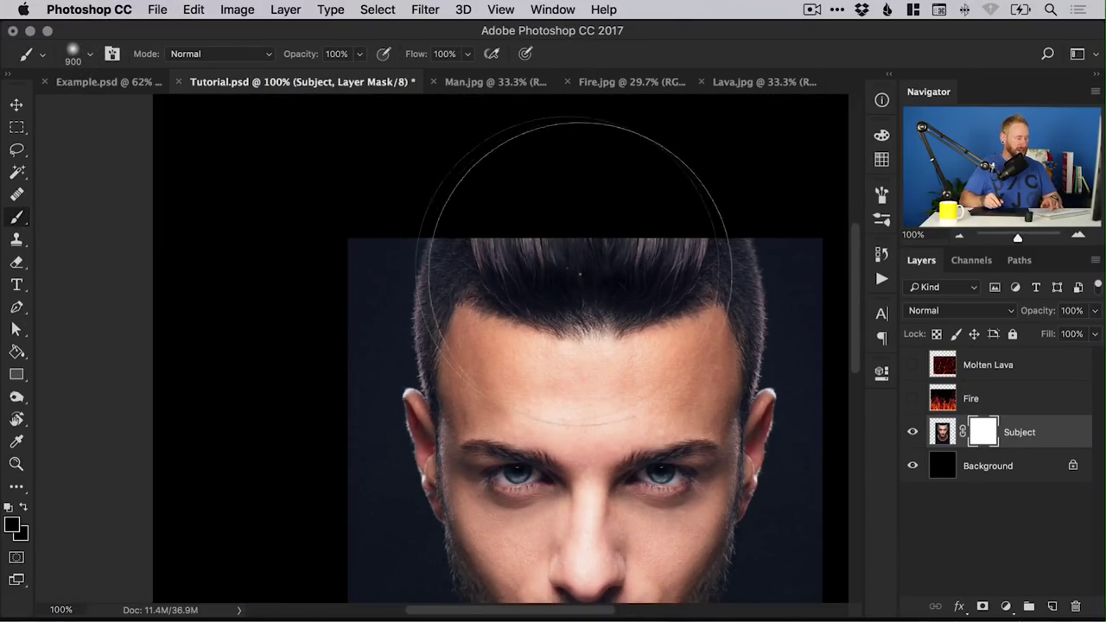
{"action": "mouse_move", "coordinate": [336, 306]}
{"action": "left_mouse_down"}
{"action": "mouse_move", "coordinate": [354, 222]}
{"action": "mouse_move", "coordinate": [350, 322]}
{"action": "mouse_move", "coordinate": [365, 200]}
{"action": "left_mouse_up"}
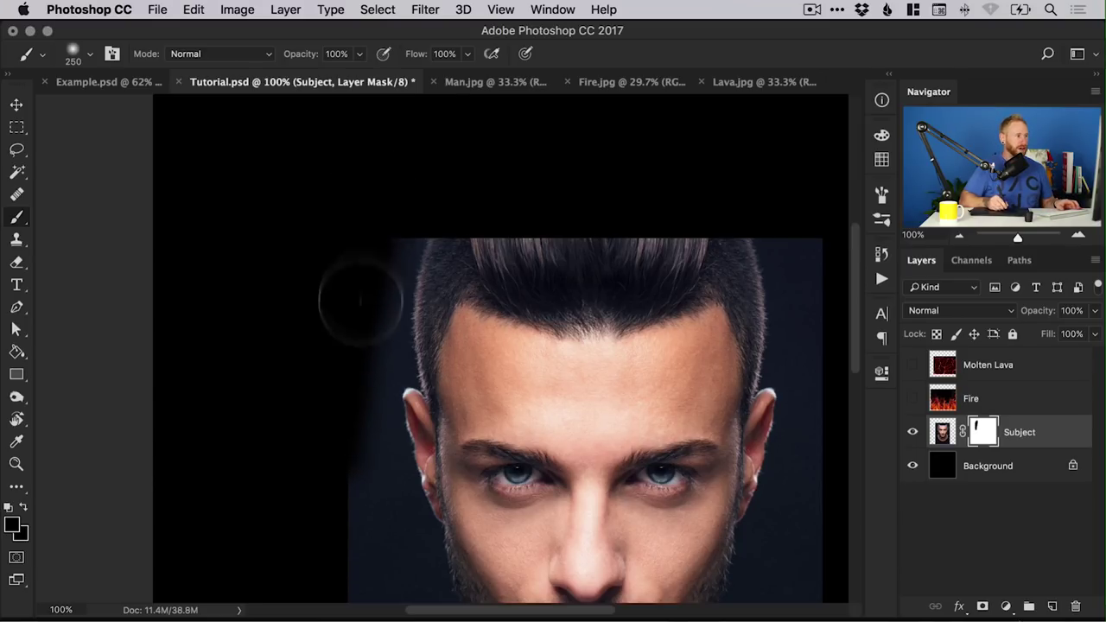
{"action": "mouse_move", "coordinate": [363, 251]}
{"action": "left_mouse_down"}
{"action": "mouse_move", "coordinate": [370, 293]}
{"action": "mouse_move", "coordinate": [375, 263]}
{"action": "mouse_move", "coordinate": [374, 369]}
{"action": "left_mouse_up"}
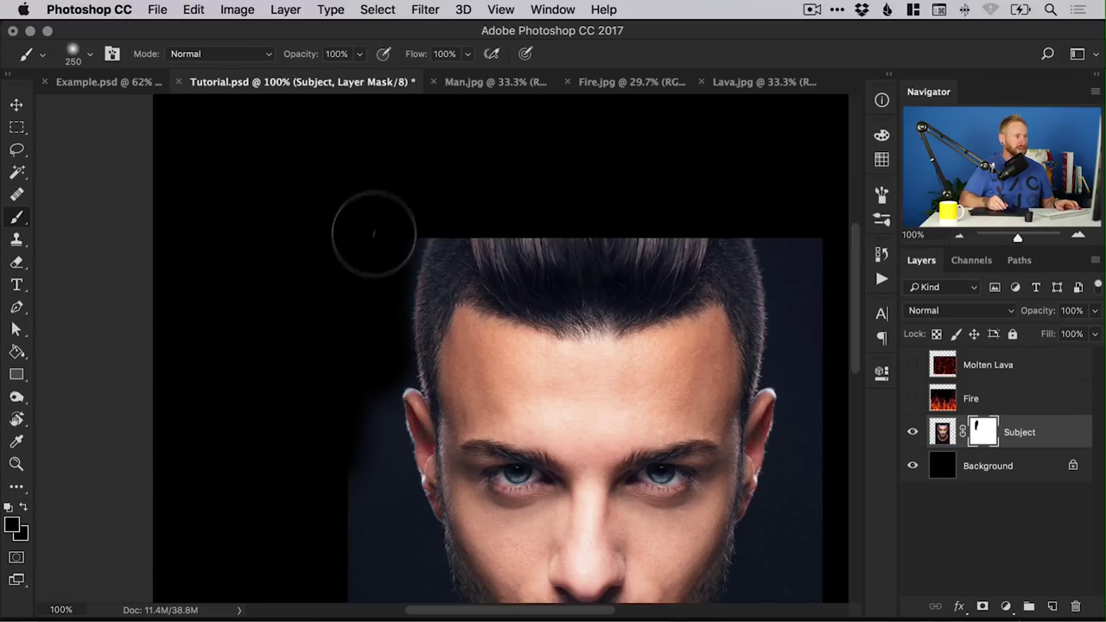
Mask out the remaining backdrop beside the left ear and cheek, down to the shoulder
{"action": "scroll", "coordinate": [375, 245], "scroll_direction": "down", "scroll_amount": 3}
{"action": "mouse_move", "coordinate": [330, 298]}
{"action": "left_mouse_down"}
{"action": "mouse_move", "coordinate": [341, 262]}
{"action": "mouse_move", "coordinate": [377, 416]}
{"action": "mouse_move", "coordinate": [326, 433]}
{"action": "mouse_move", "coordinate": [332, 314]}
{"action": "left_mouse_up"}
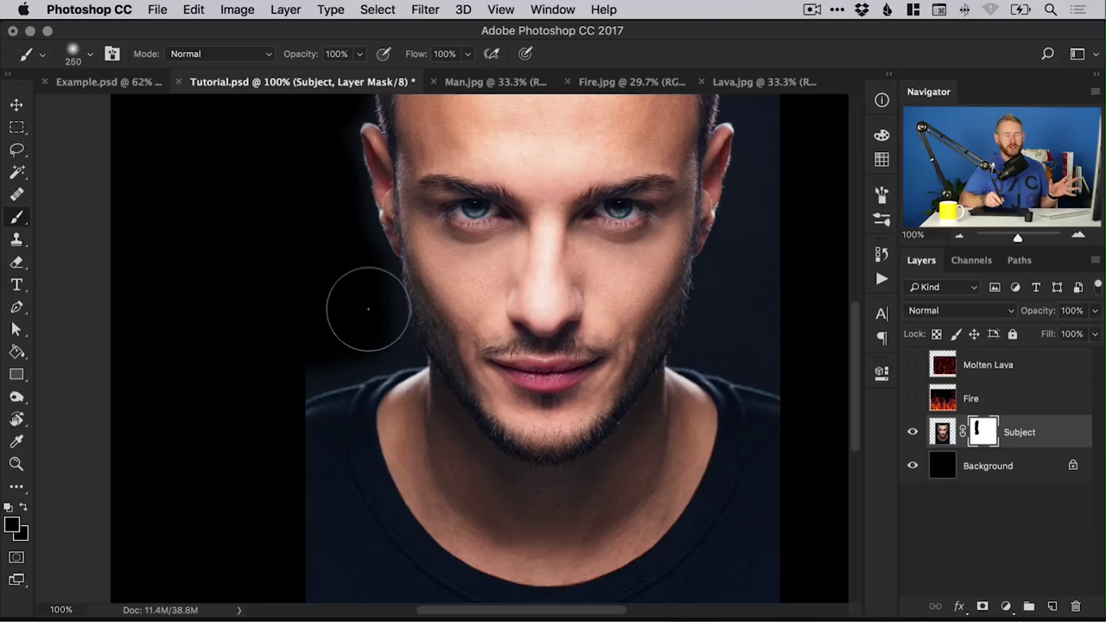
{"action": "mouse_move", "coordinate": [331, 337]}
{"action": "left_mouse_down"}
{"action": "mouse_move", "coordinate": [341, 202]}
{"action": "mouse_move", "coordinate": [328, 279]}
{"action": "mouse_move", "coordinate": [289, 314]}
{"action": "mouse_move", "coordinate": [277, 278]}
{"action": "left_mouse_up"}
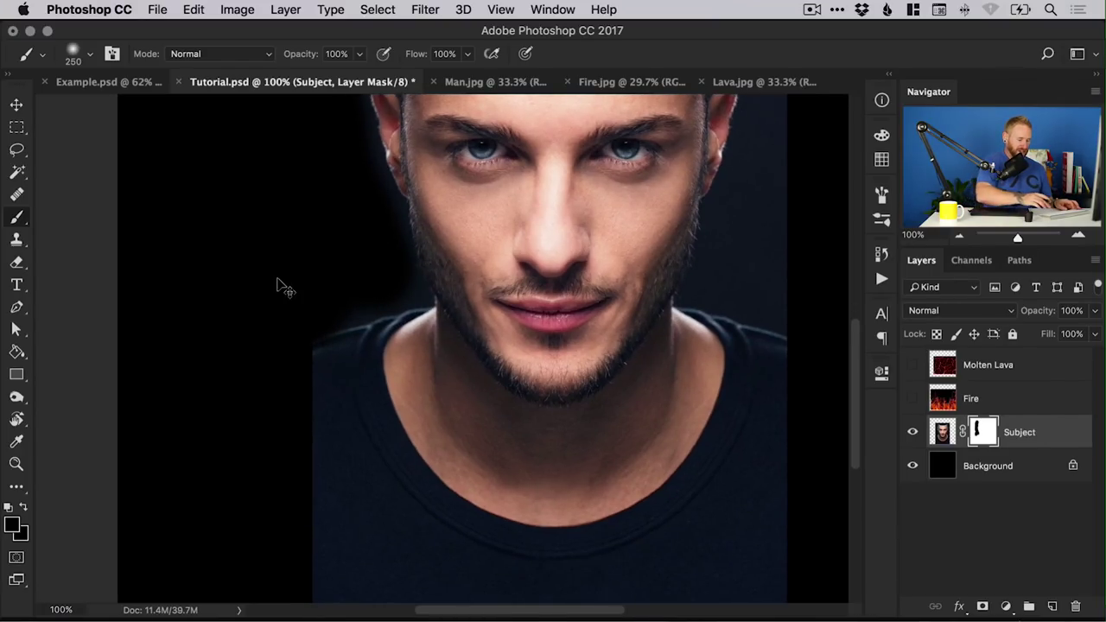
Enlarge the brush to 600 px and fade the left shoulder and the lower part of the shirt into the black background
{"action": "key", "text": "super+minus"}
{"action": "key", "text": "bracketright"}
{"action": "mouse_move", "coordinate": [372, 330]}
{"action": "left_mouse_down"}
{"action": "mouse_move", "coordinate": [320, 336]}
{"action": "mouse_move", "coordinate": [320, 391]}
{"action": "mouse_move", "coordinate": [344, 486]}
{"action": "mouse_move", "coordinate": [412, 552]}
{"action": "mouse_move", "coordinate": [591, 560]}
{"action": "mouse_move", "coordinate": [638, 542]}
{"action": "left_mouse_up"}
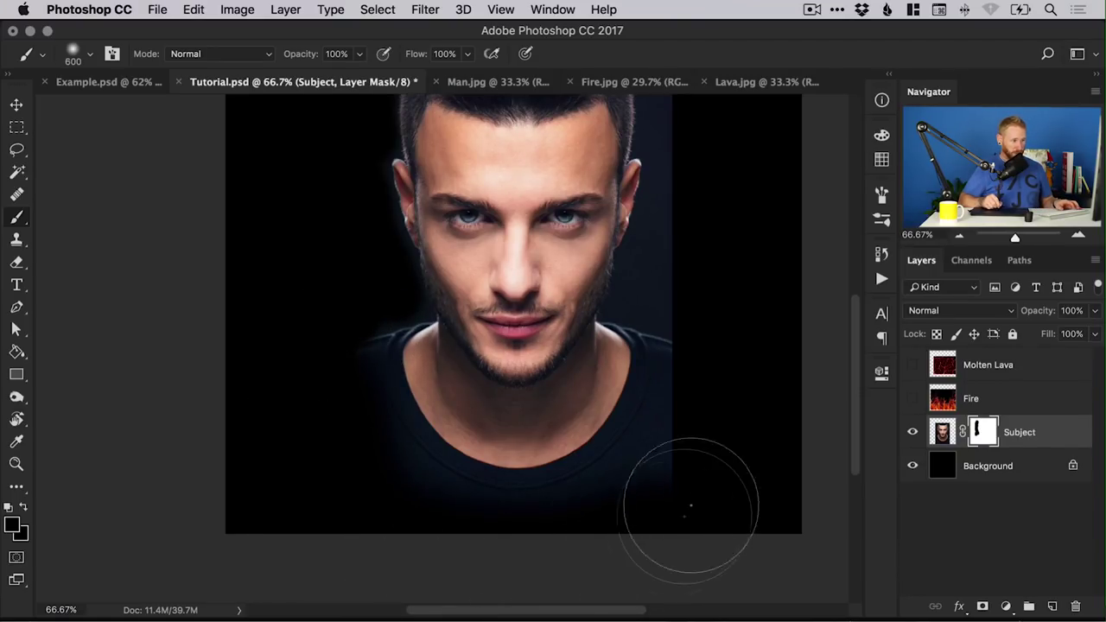
Mask out the backdrop along the right side of the head and shoulder, refining close to the edges with a 250 px brush
{"action": "scroll", "coordinate": [683, 380], "scroll_direction": "up", "scroll_amount": 3}
{"action": "key", "text": "bracketleft"}
{"action": "key", "text": "bracketleft"}
{"action": "key", "text": "bracketleft"}
{"action": "key", "text": "bracketleft"}
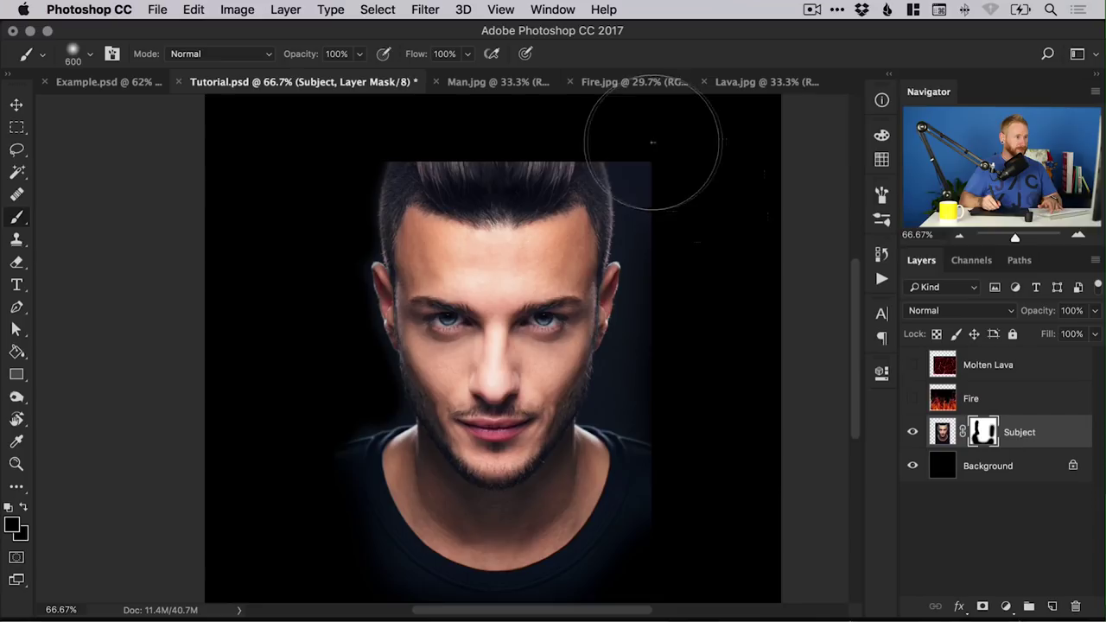
{"action": "mouse_move", "coordinate": [642, 147]}
{"action": "left_mouse_down"}
{"action": "mouse_move", "coordinate": [640, 232]}
{"action": "mouse_move", "coordinate": [657, 256]}
{"action": "mouse_move", "coordinate": [648, 328]}
{"action": "mouse_move", "coordinate": [646, 318]}
{"action": "mouse_move", "coordinate": [613, 412]}
{"action": "mouse_move", "coordinate": [655, 437]}
{"action": "mouse_move", "coordinate": [669, 462]}
{"action": "left_mouse_up"}
{"action": "key", "text": "z"}
{"action": "left_click", "coordinate": [619, 308]}
{"action": "key", "text": "b"}
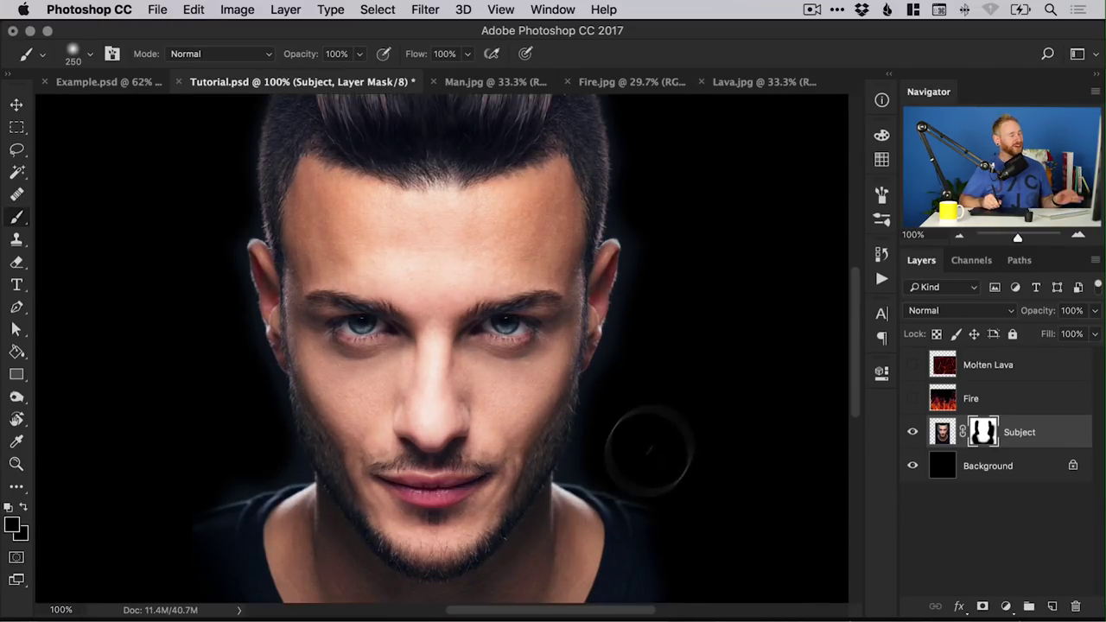
{"action": "scroll", "coordinate": [666, 395], "scroll_direction": "down", "scroll_amount": 3}
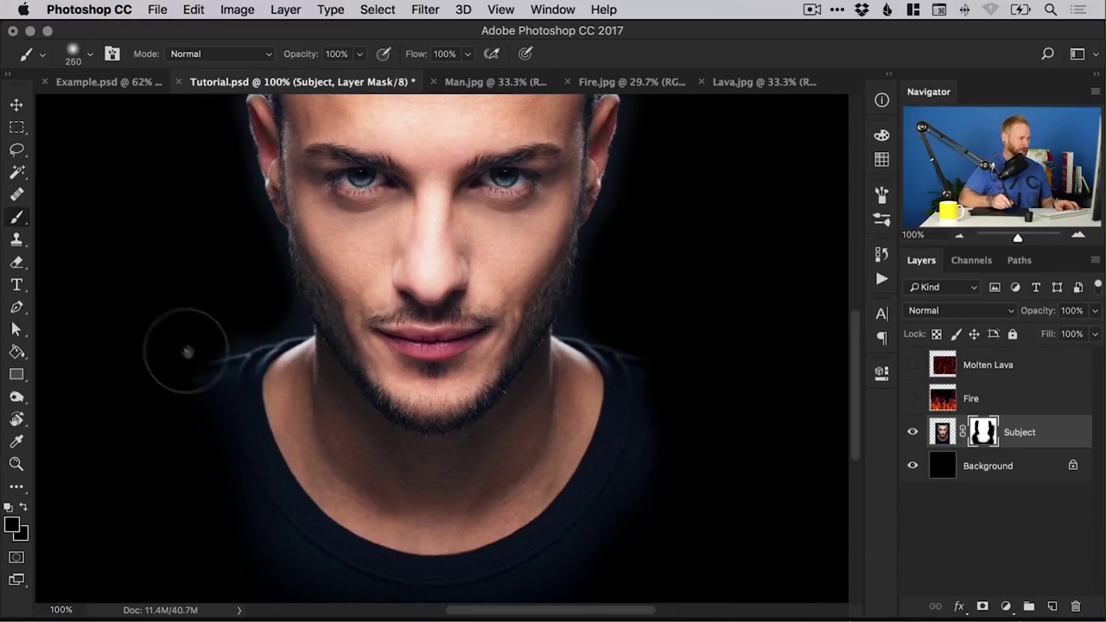
{"action": "scroll", "coordinate": [178, 501], "scroll_direction": "down", "scroll_amount": 3}
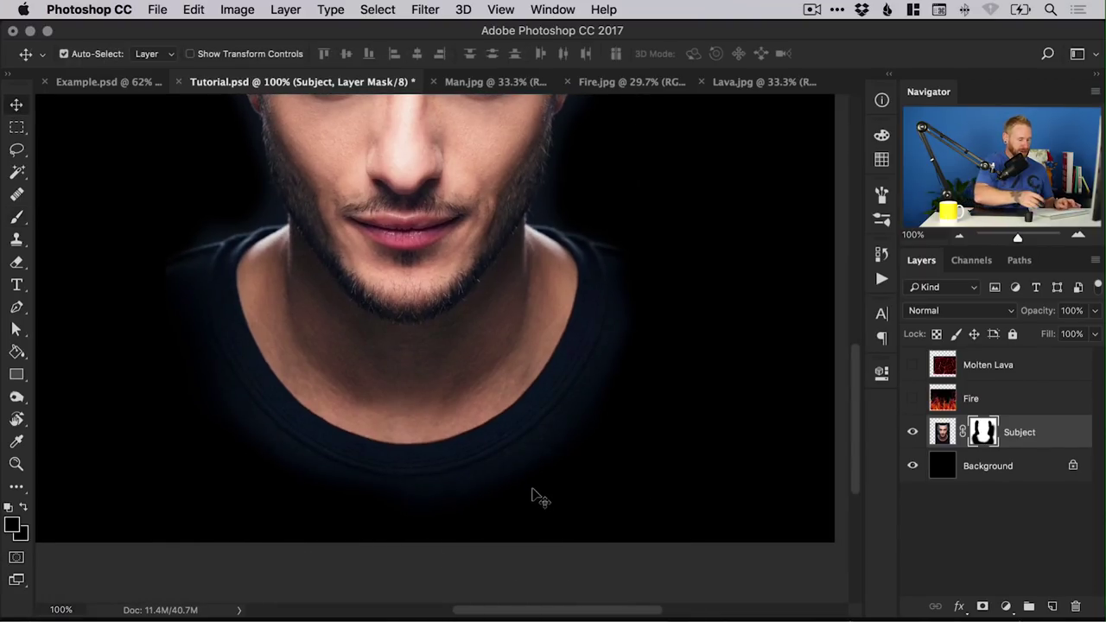
Disable and re-enable the Subject layer's mask to compare the masked portrait with the original
{"action": "key", "text": "super+minus"}
{"action": "left_click_drag", "start_coordinate": [530, 283], "coordinate": [574, 406]}
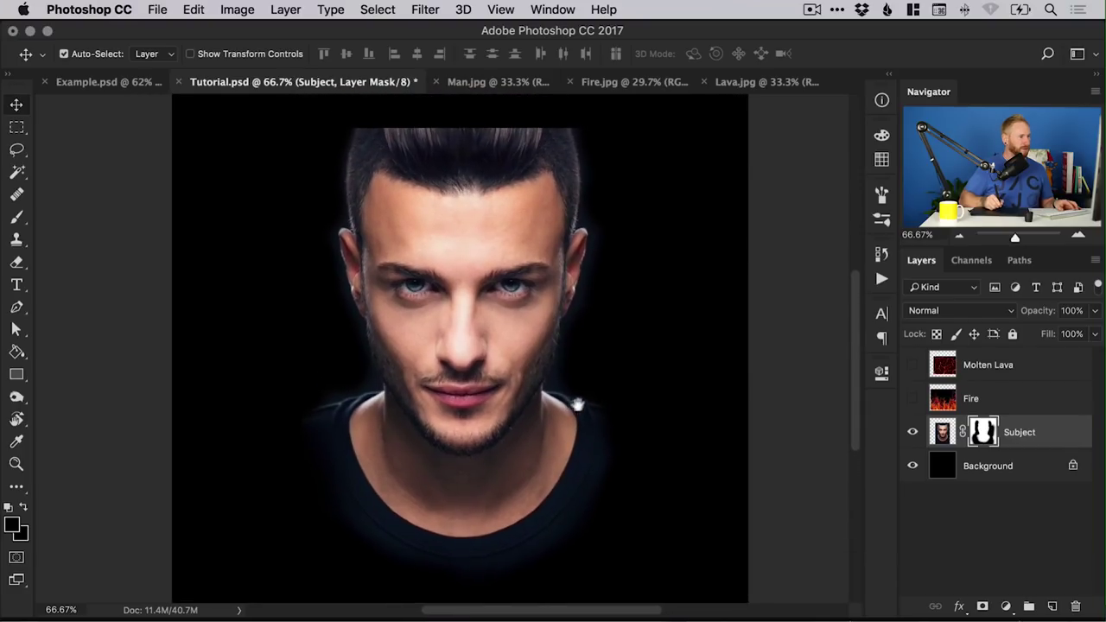
{"action": "key", "text": "b"}
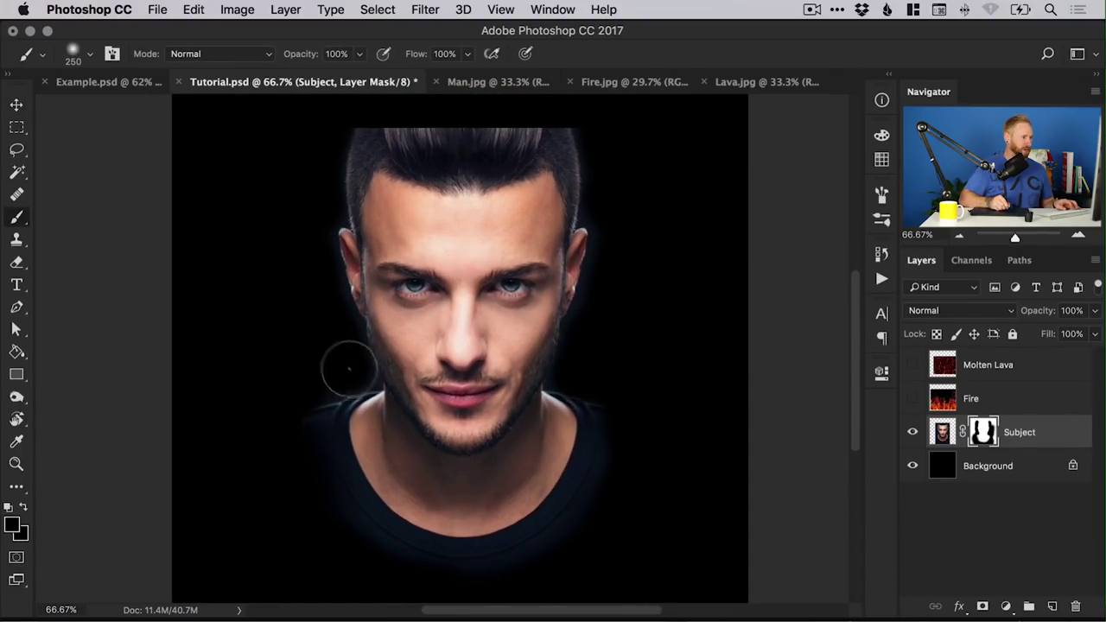
{"action": "key", "text": "v"}
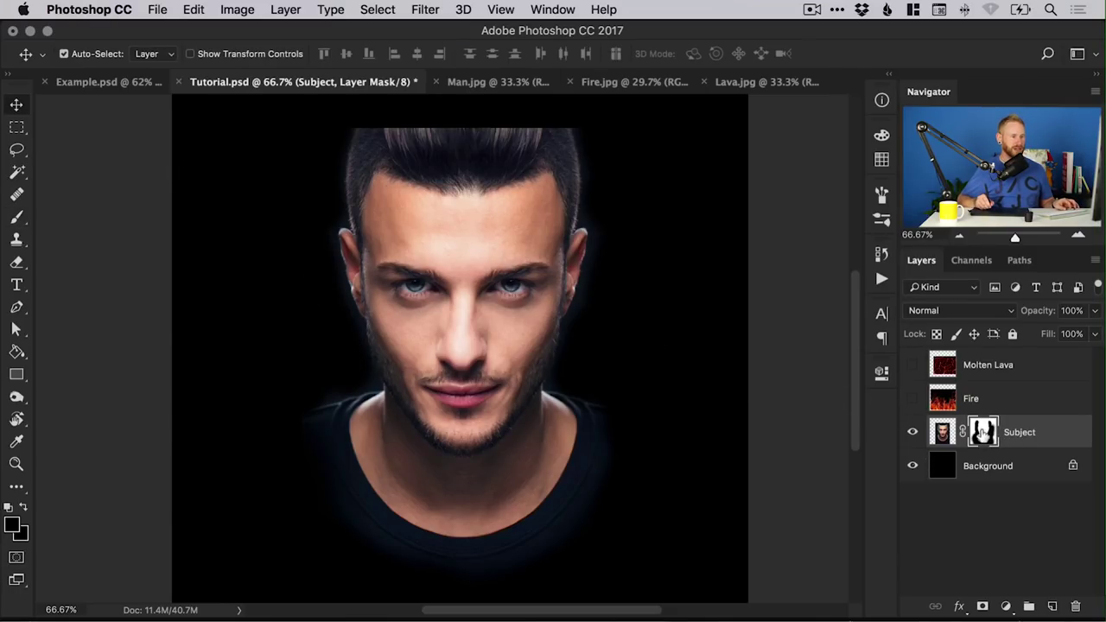
{"action": "left_click", "coordinate": [983, 432], "text": "shift"}
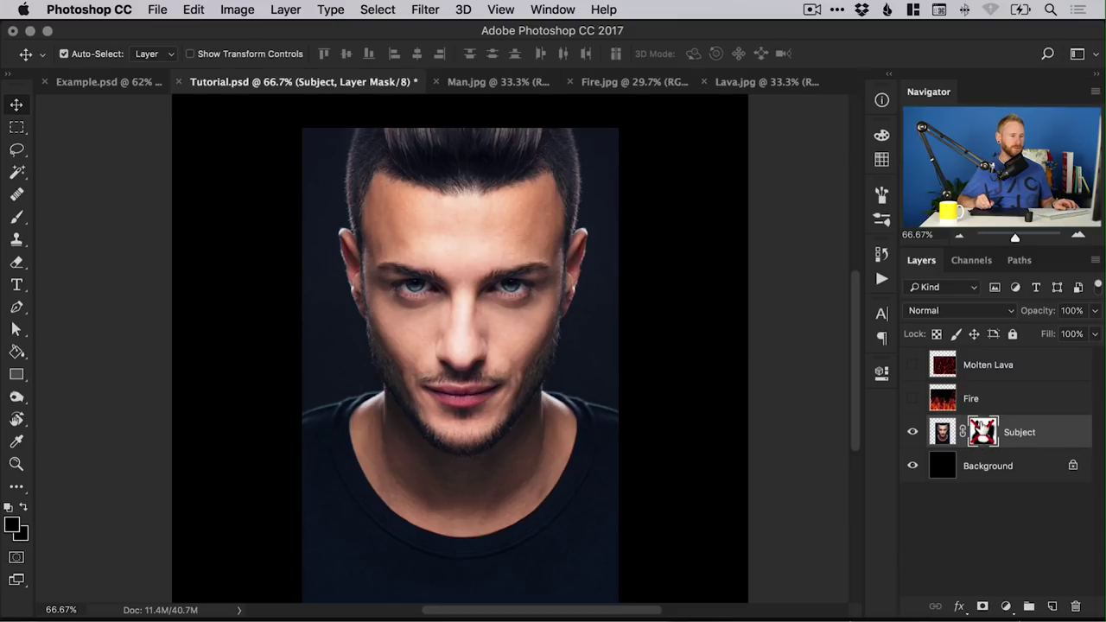
{"action": "left_click", "coordinate": [983, 432], "text": "shift"}
{"action": "mouse_move", "coordinate": [983, 432]}
{"action": "left_mouse_down"}
{"action": "mouse_move", "coordinate": [1047, 553]}
{"action": "mouse_move", "coordinate": [1013, 467]}
{"action": "mouse_move", "coordinate": [983, 435]}
{"action": "left_mouse_up"}
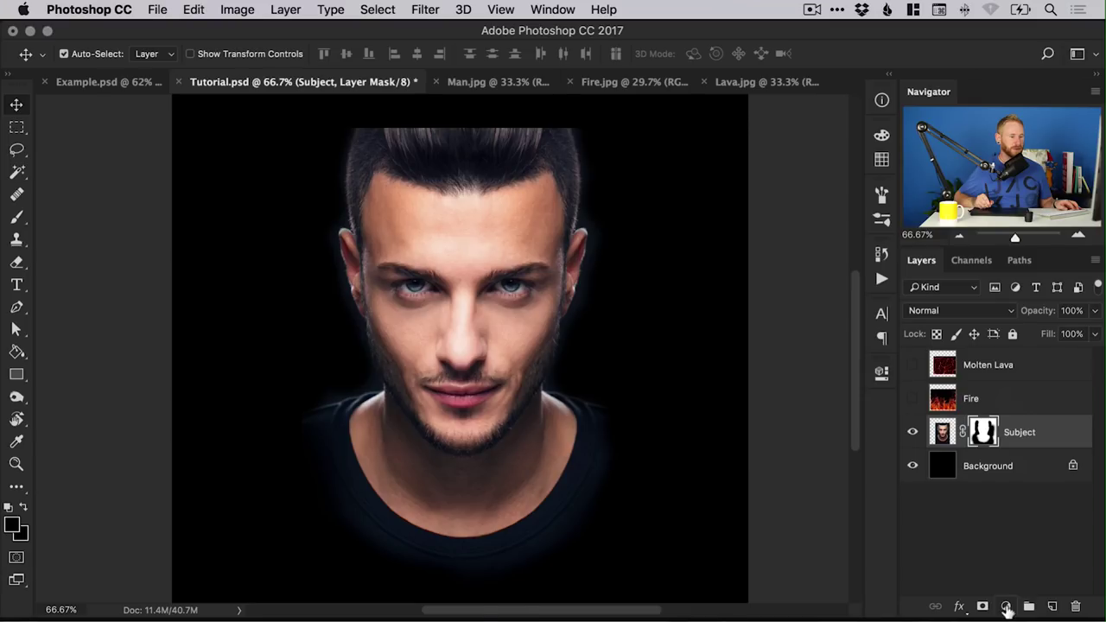
Add a Gradient Map adjustment layer directly above the Subject layer
{"action": "left_click", "coordinate": [1006, 606]}
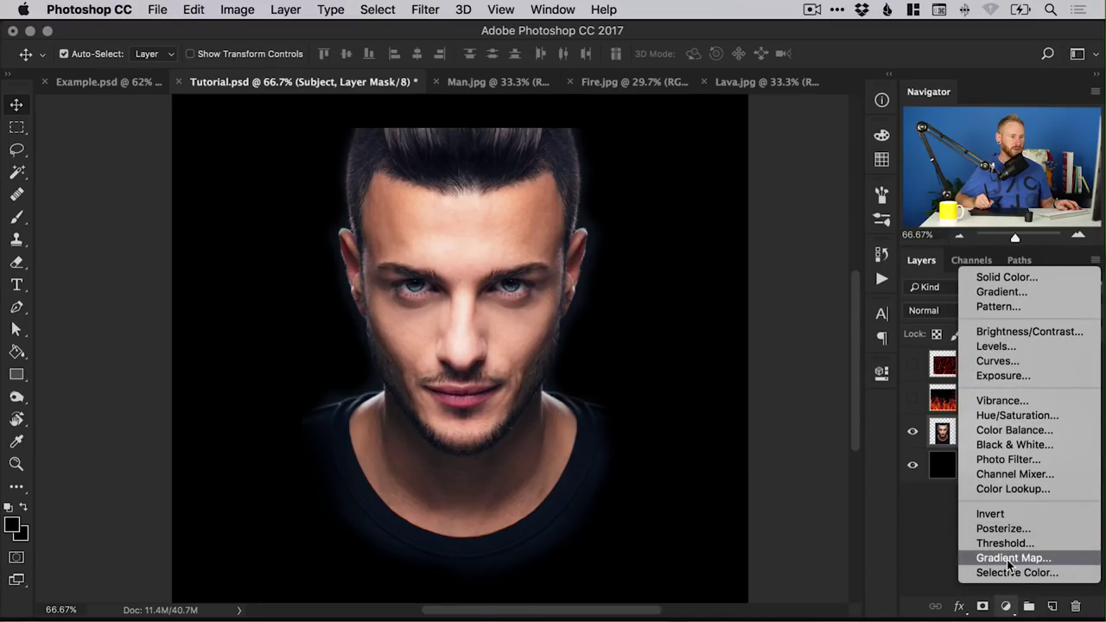
{"action": "left_click", "coordinate": [1009, 559]}
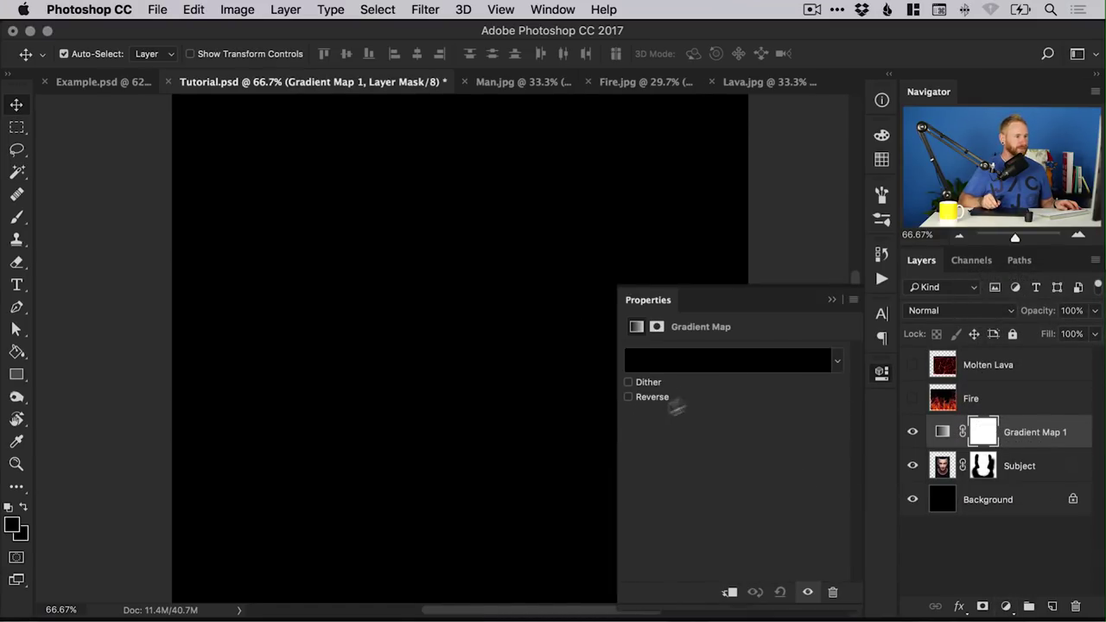
Set the gradient map to the Red, Green preset and change its green end stop to yellow ffd200
{"action": "left_click", "coordinate": [725, 362]}
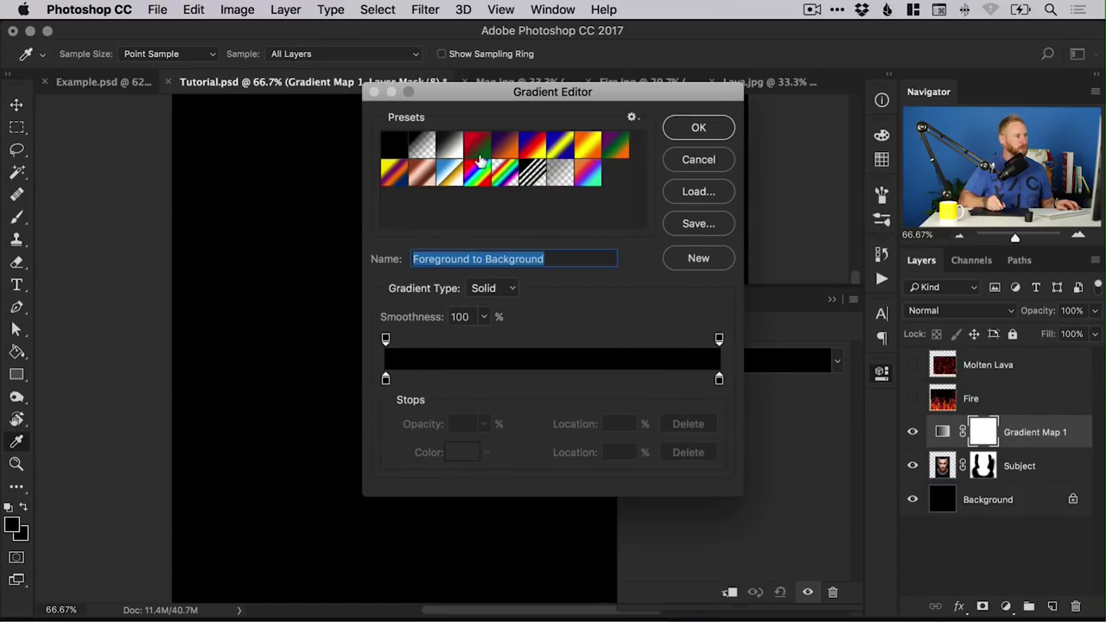
{"action": "left_click", "coordinate": [477, 146]}
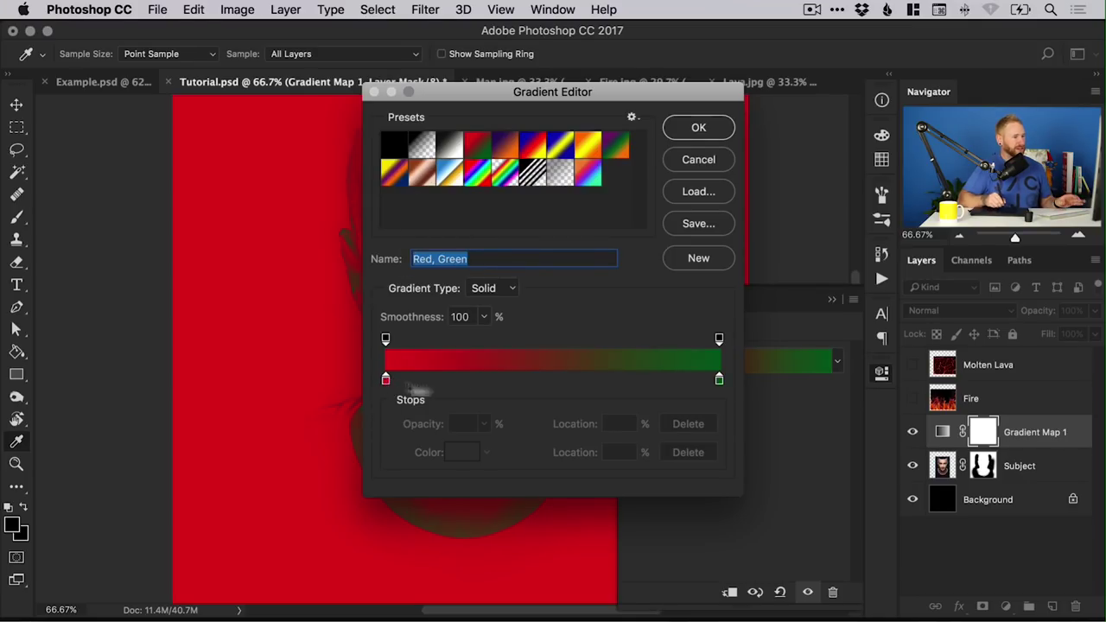
{"action": "double_click", "coordinate": [718, 380]}
{"action": "left_click_drag", "start_coordinate": [564, 363], "coordinate": [569, 363]}
{"action": "left_click_drag", "start_coordinate": [503, 258], "coordinate": [554, 151]}
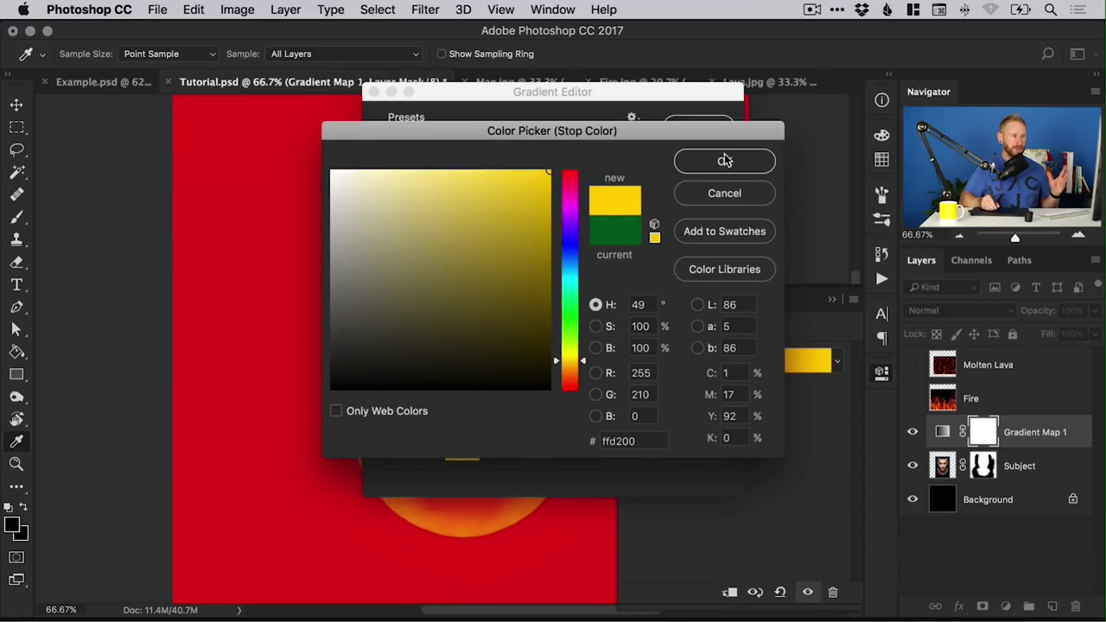
{"action": "left_click", "coordinate": [736, 157]}
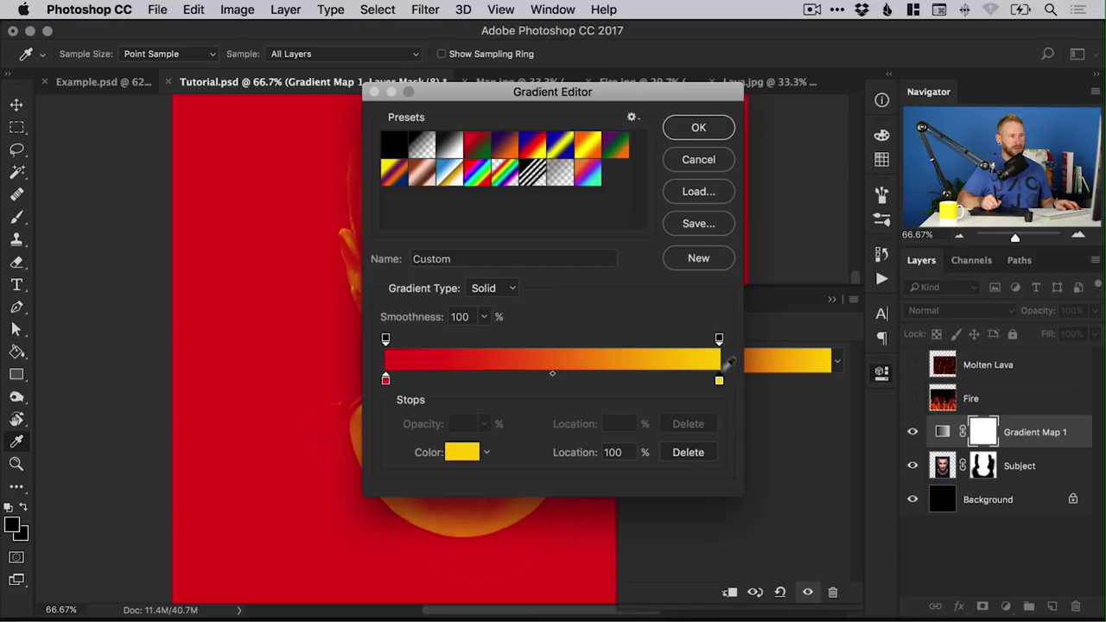
{"action": "left_click", "coordinate": [701, 128]}
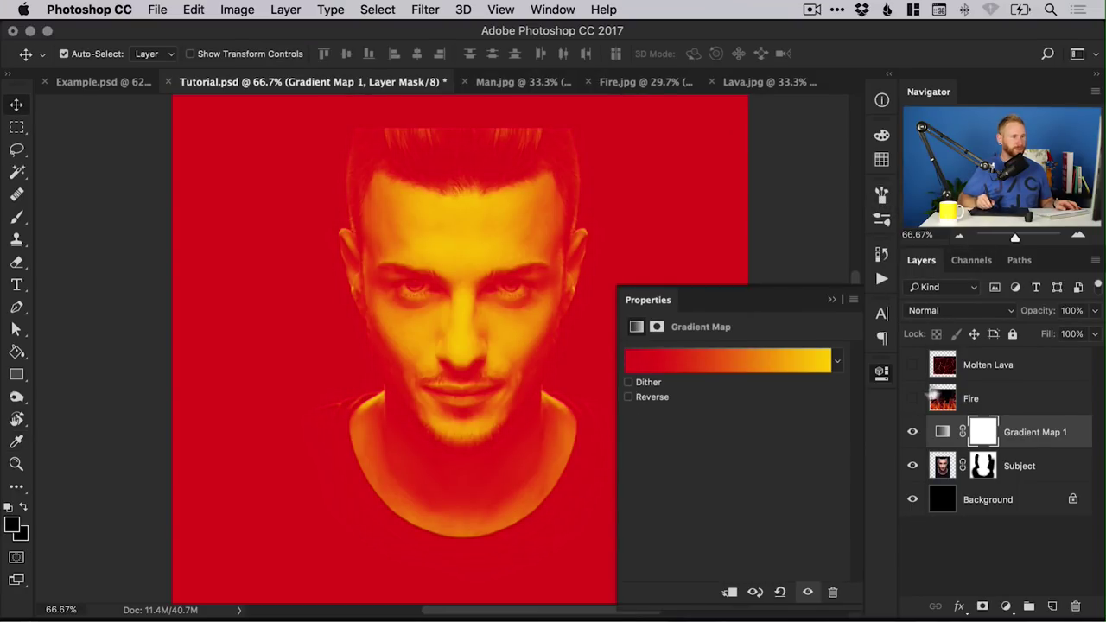
Set the Gradient Map 1 layer's blend mode to Overlay
{"action": "left_click", "coordinate": [882, 375]}
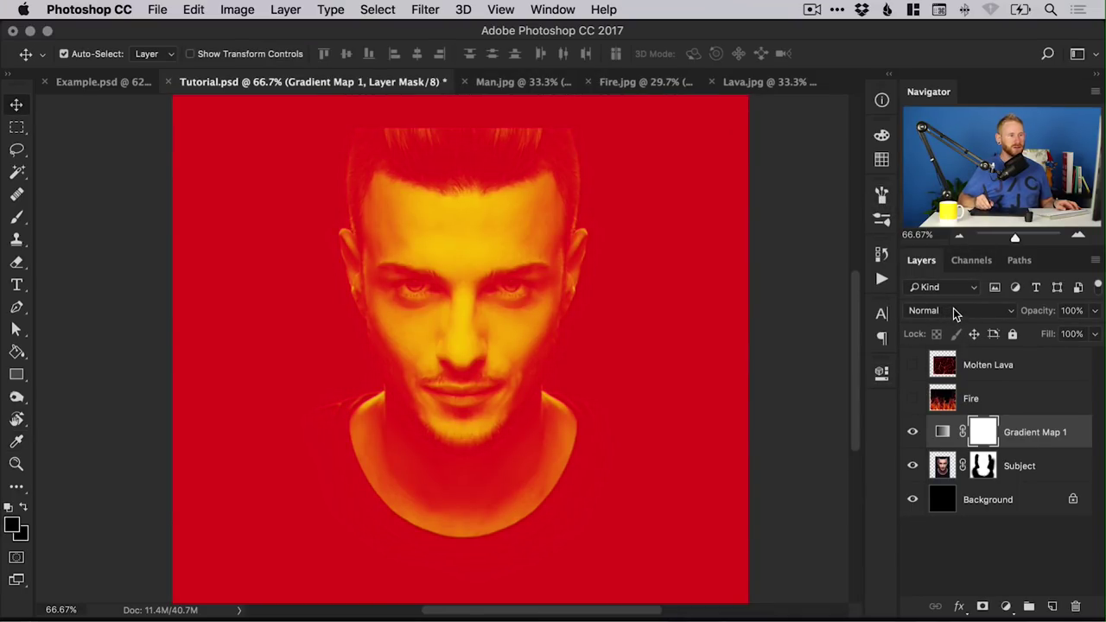
{"action": "left_click", "coordinate": [952, 313]}
{"action": "left_click", "coordinate": [940, 498]}
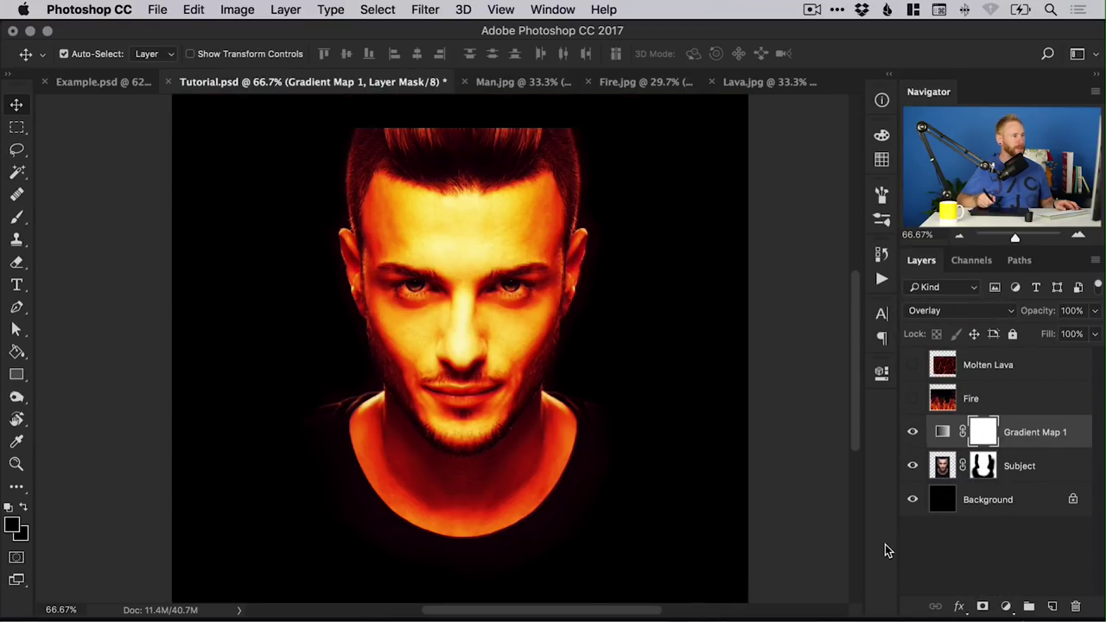
Compare the portrait with and without the gradient map, and save the document
{"action": "left_click", "coordinate": [913, 432]}
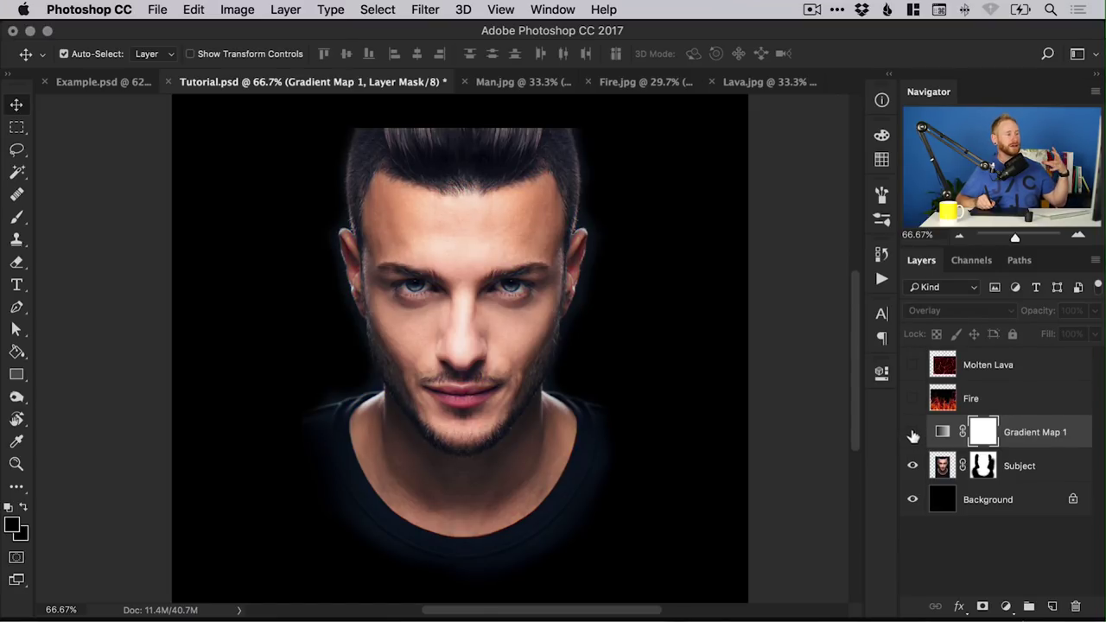
{"action": "left_click", "coordinate": [912, 432]}
{"action": "left_click", "coordinate": [914, 434]}
{"action": "left_click", "coordinate": [913, 433]}
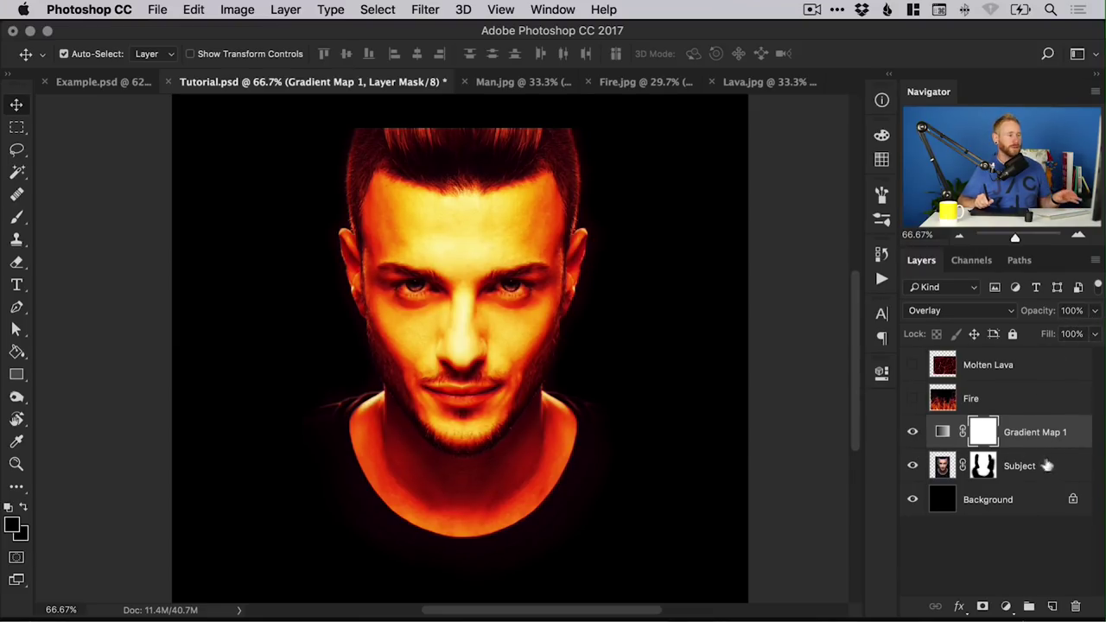
{"action": "key", "text": "super+s"}
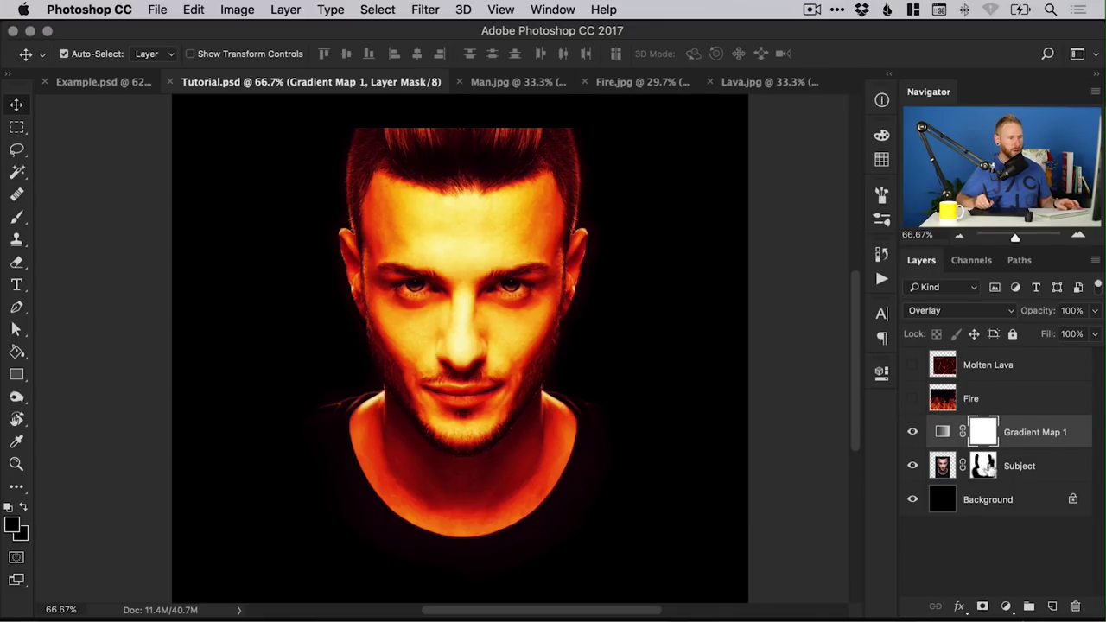
Mask out the hair and upper forehead on the Subject layer's mask with a soft 250 px black brush
{"action": "left_click", "coordinate": [982, 467]}
{"action": "key", "text": "b"}
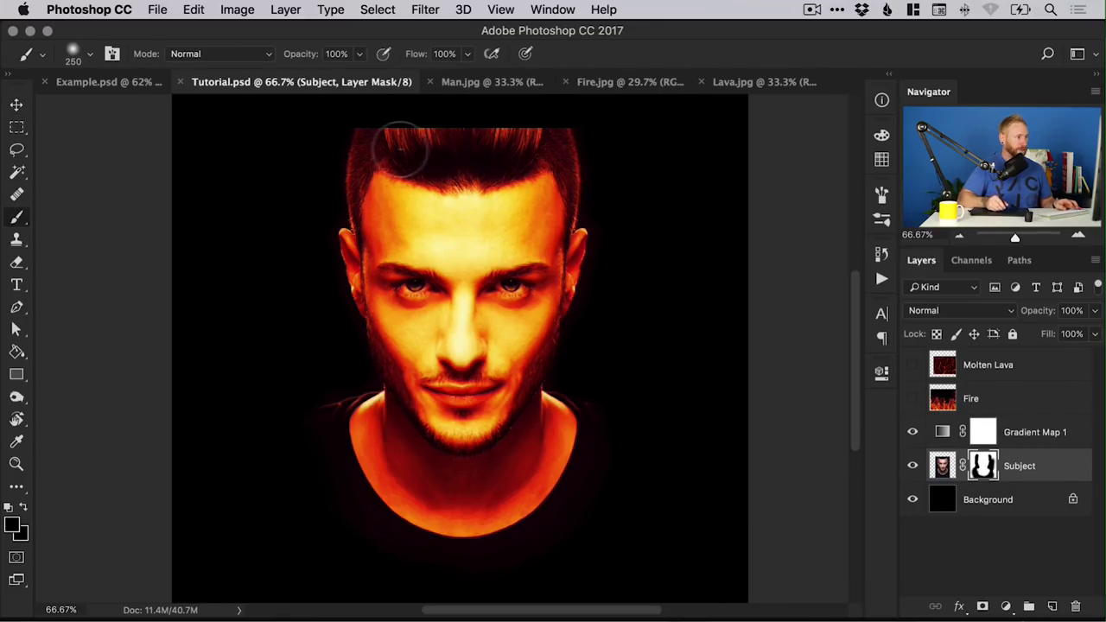
{"action": "mouse_move", "coordinate": [349, 126]}
{"action": "left_mouse_down"}
{"action": "mouse_move", "coordinate": [393, 119]}
{"action": "mouse_move", "coordinate": [356, 120]}
{"action": "mouse_move", "coordinate": [444, 140]}
{"action": "mouse_move", "coordinate": [394, 119]}
{"action": "mouse_move", "coordinate": [438, 129]}
{"action": "mouse_move", "coordinate": [521, 115]}
{"action": "mouse_move", "coordinate": [453, 134]}
{"action": "mouse_move", "coordinate": [565, 106]}
{"action": "mouse_move", "coordinate": [494, 134]}
{"action": "mouse_move", "coordinate": [375, 124]}
{"action": "mouse_move", "coordinate": [391, 117]}
{"action": "mouse_move", "coordinate": [381, 113]}
{"action": "mouse_move", "coordinate": [427, 115]}
{"action": "mouse_move", "coordinate": [356, 144]}
{"action": "mouse_move", "coordinate": [319, 137]}
{"action": "mouse_move", "coordinate": [379, 187]}
{"action": "mouse_move", "coordinate": [499, 177]}
{"action": "mouse_move", "coordinate": [600, 123]}
{"action": "mouse_move", "coordinate": [518, 178]}
{"action": "mouse_move", "coordinate": [343, 170]}
{"action": "mouse_move", "coordinate": [600, 161]}
{"action": "left_mouse_up"}
{"action": "key", "text": "super+z"}
{"action": "mouse_move", "coordinate": [337, 143]}
{"action": "left_mouse_down"}
{"action": "mouse_move", "coordinate": [421, 152]}
{"action": "mouse_move", "coordinate": [350, 140]}
{"action": "mouse_move", "coordinate": [445, 130]}
{"action": "mouse_move", "coordinate": [390, 171]}
{"action": "mouse_move", "coordinate": [616, 121]}
{"action": "mouse_move", "coordinate": [408, 171]}
{"action": "mouse_move", "coordinate": [361, 165]}
{"action": "mouse_move", "coordinate": [547, 138]}
{"action": "mouse_move", "coordinate": [411, 185]}
{"action": "mouse_move", "coordinate": [576, 135]}
{"action": "mouse_move", "coordinate": [468, 165]}
{"action": "mouse_move", "coordinate": [495, 192]}
{"action": "left_mouse_up"}
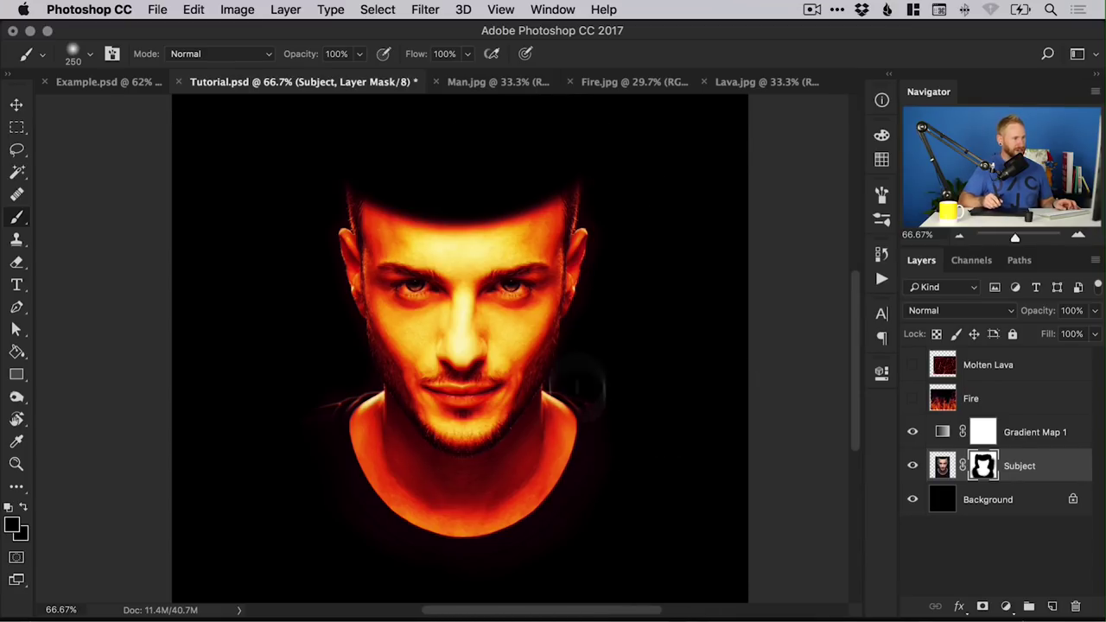
{"action": "key", "text": "v"}
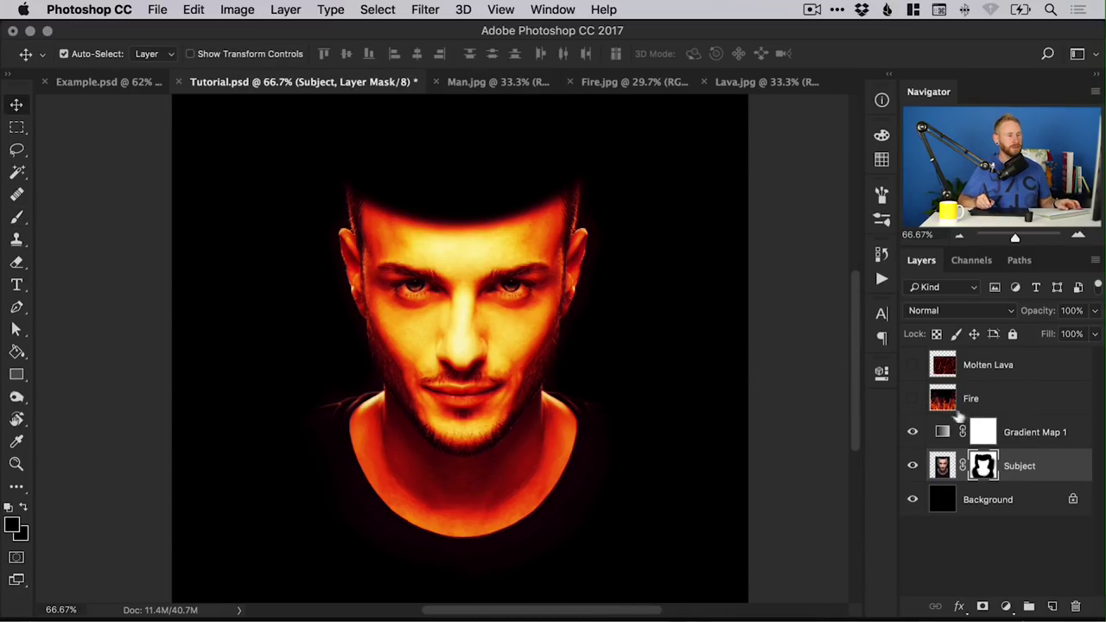
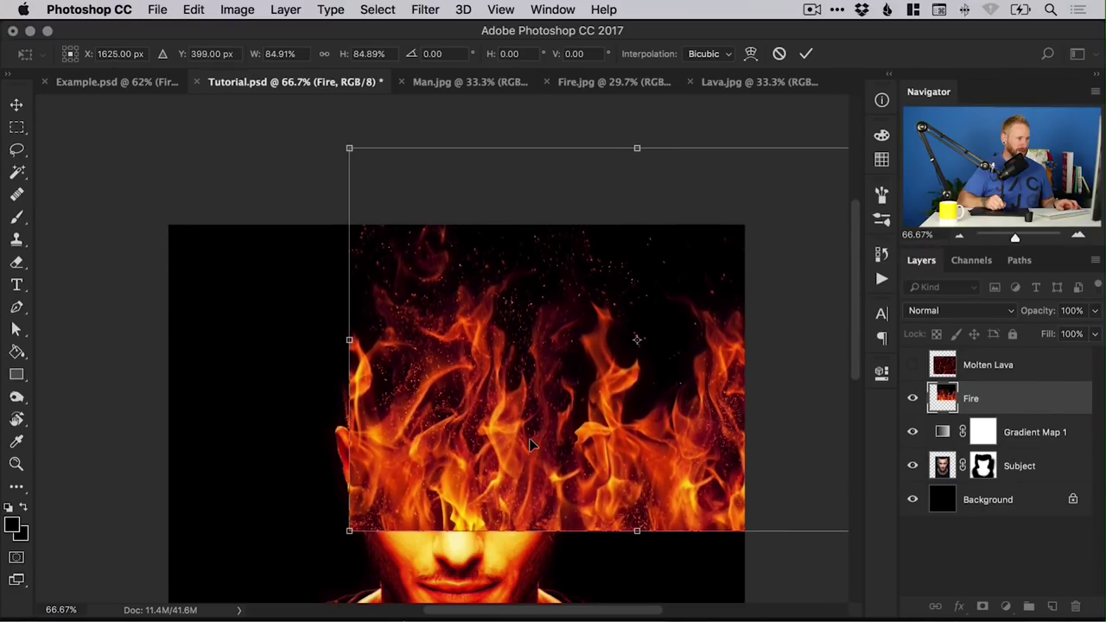
Apply the Fire layer's scaling of about 85% over the upper head and nudge the layer slightly down
{"action": "key", "text": "Return"}
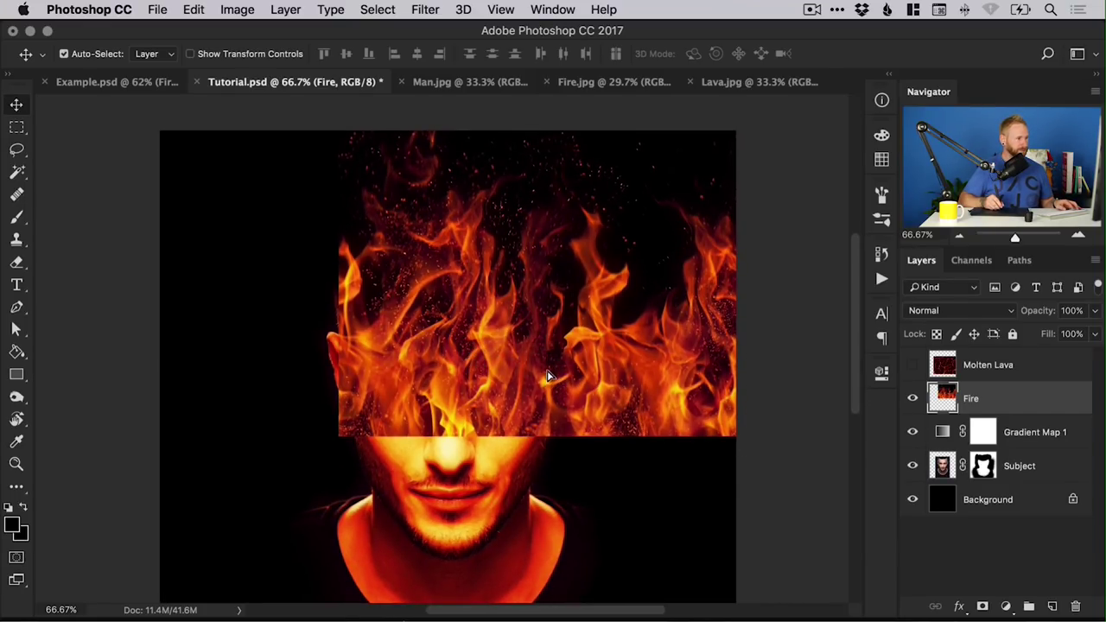
{"action": "key", "text": "shift+Down"}
{"action": "key", "text": "shift+Down"}
Add a black layer mask to the Fire layer so that all of the fire is hidden
{"action": "left_click", "coordinate": [982, 606]}
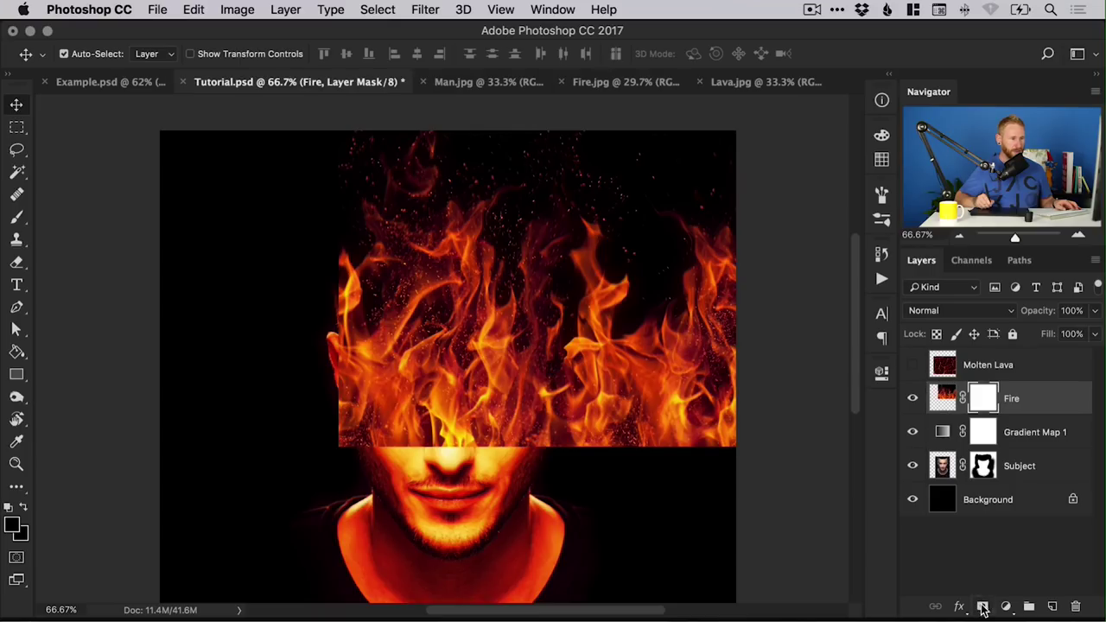
{"action": "key", "text": "super+z"}
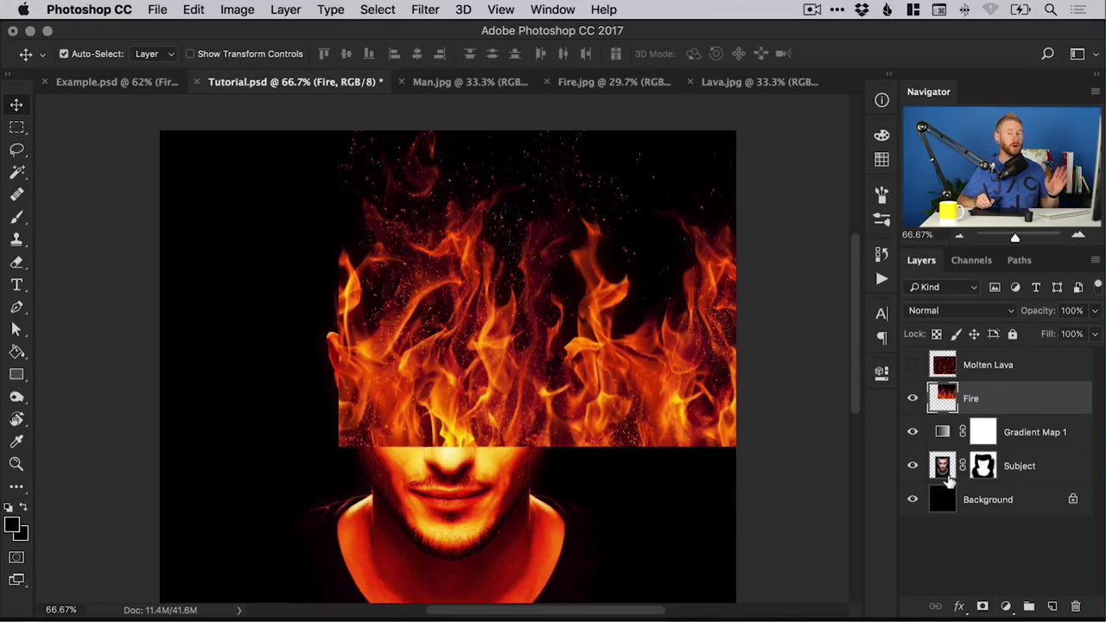
{"action": "left_click", "coordinate": [983, 608], "text": "alt"}
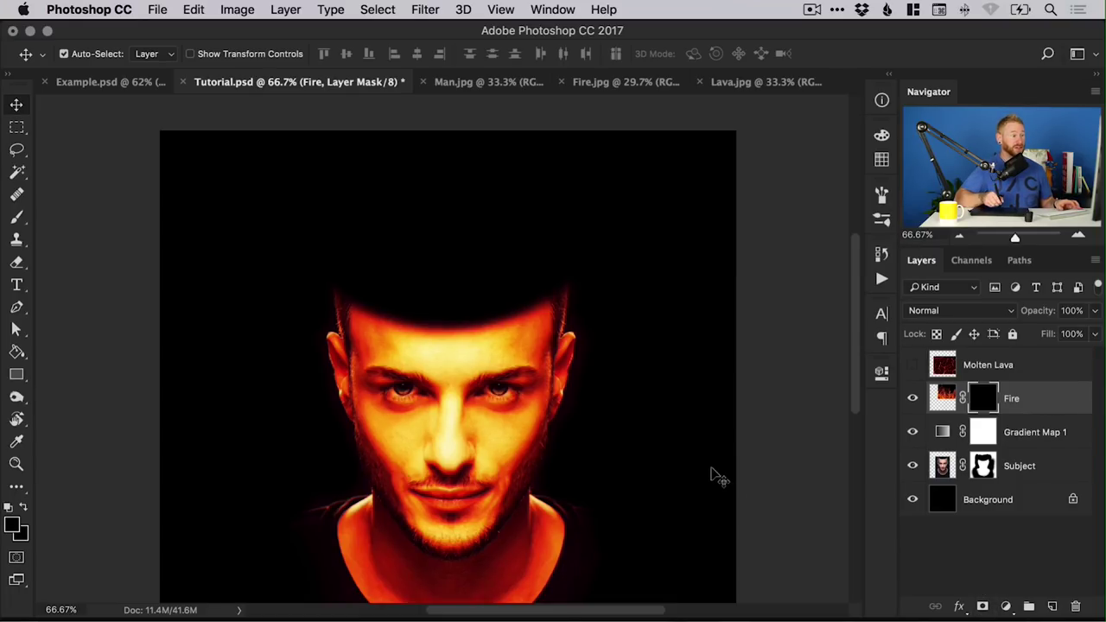
Reveal the flames above the head by painting white on the Fire layer's mask with a 250 px brush
{"action": "left_click_drag", "start_coordinate": [486, 317], "coordinate": [518, 351]}
{"action": "key", "text": "x"}
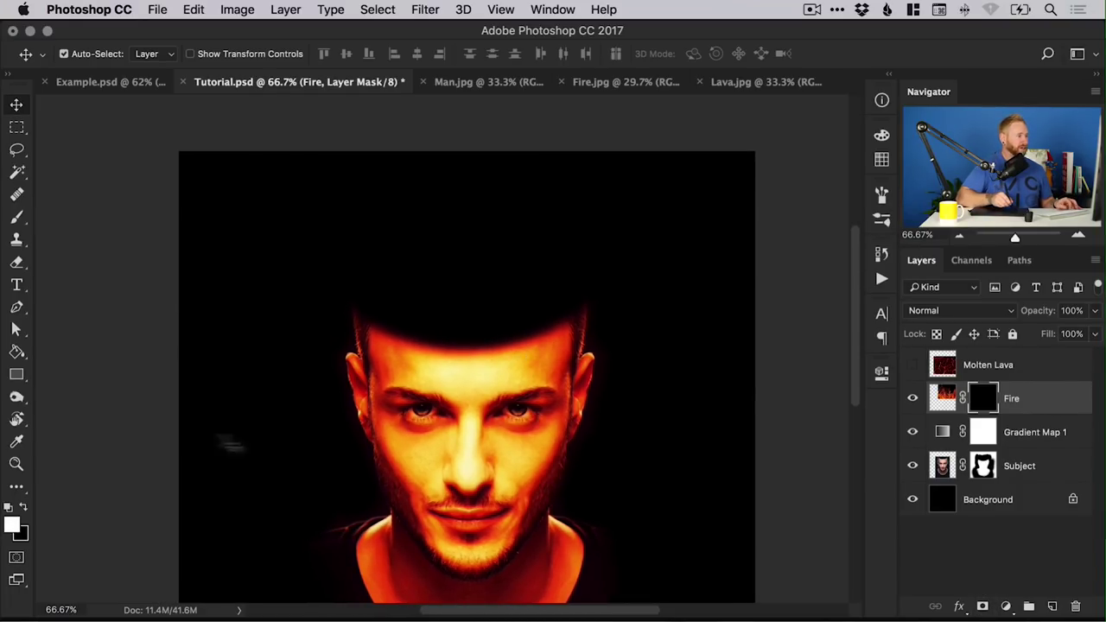
{"action": "left_click", "coordinate": [13, 525]}
{"action": "left_click_drag", "start_coordinate": [369, 272], "coordinate": [326, 151]}
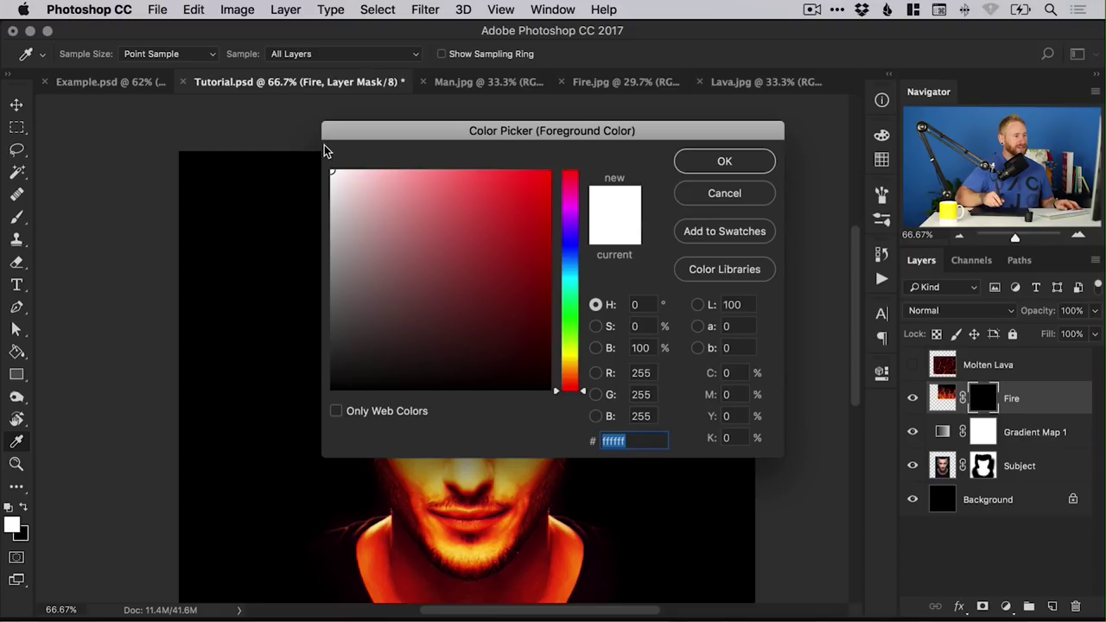
{"action": "left_click", "coordinate": [724, 162]}
{"action": "key", "text": "b"}
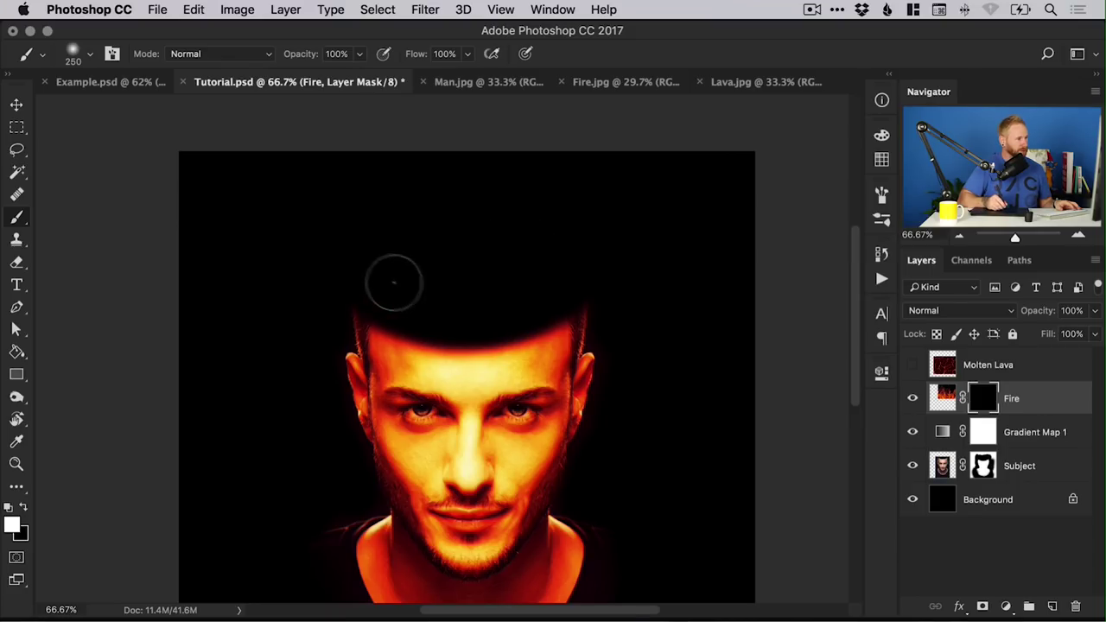
{"action": "mouse_move", "coordinate": [371, 296]}
{"action": "left_mouse_down"}
{"action": "mouse_move", "coordinate": [412, 308]}
{"action": "mouse_move", "coordinate": [411, 202]}
{"action": "mouse_move", "coordinate": [421, 274]}
{"action": "mouse_move", "coordinate": [404, 210]}
{"action": "mouse_move", "coordinate": [407, 287]}
{"action": "mouse_move", "coordinate": [426, 204]}
{"action": "mouse_move", "coordinate": [449, 315]}
{"action": "mouse_move", "coordinate": [450, 197]}
{"action": "mouse_move", "coordinate": [507, 301]}
{"action": "mouse_move", "coordinate": [470, 223]}
{"action": "mouse_move", "coordinate": [520, 231]}
{"action": "mouse_move", "coordinate": [563, 277]}
{"action": "mouse_move", "coordinate": [450, 125]}
{"action": "mouse_move", "coordinate": [407, 205]}
{"action": "mouse_move", "coordinate": [403, 143]}
{"action": "left_mouse_up"}
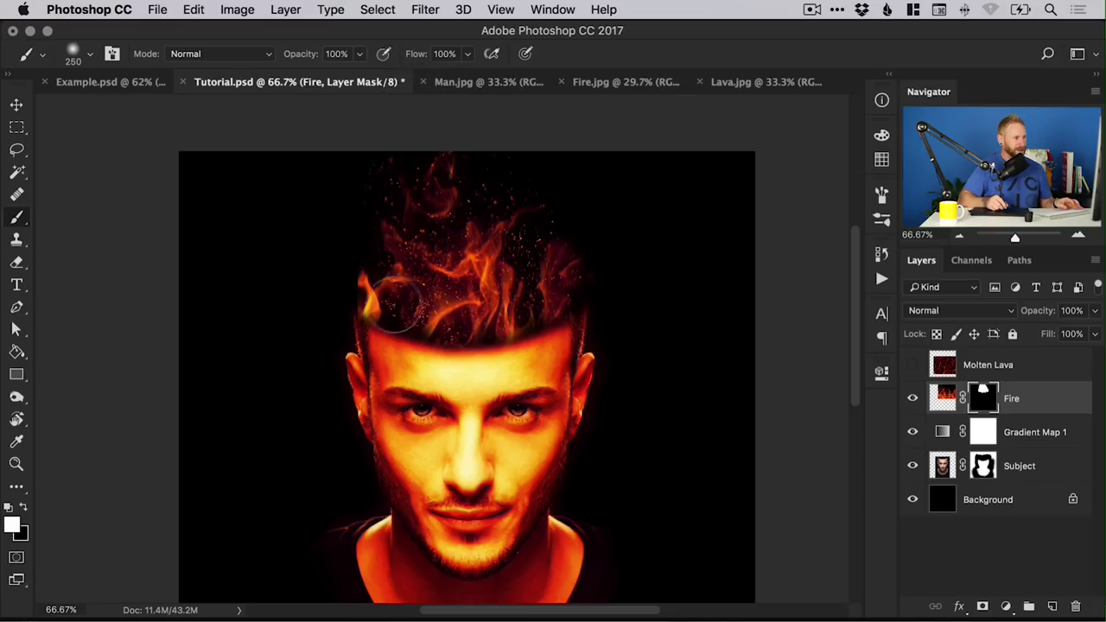
Extend the revealed flames down over the upper forehead on the Fire layer's mask, leaving the area beside the head hidden
{"action": "mouse_move", "coordinate": [427, 332]}
{"action": "left_mouse_down"}
{"action": "mouse_move", "coordinate": [557, 327]}
{"action": "mouse_move", "coordinate": [406, 311]}
{"action": "mouse_move", "coordinate": [379, 292]}
{"action": "left_mouse_up"}
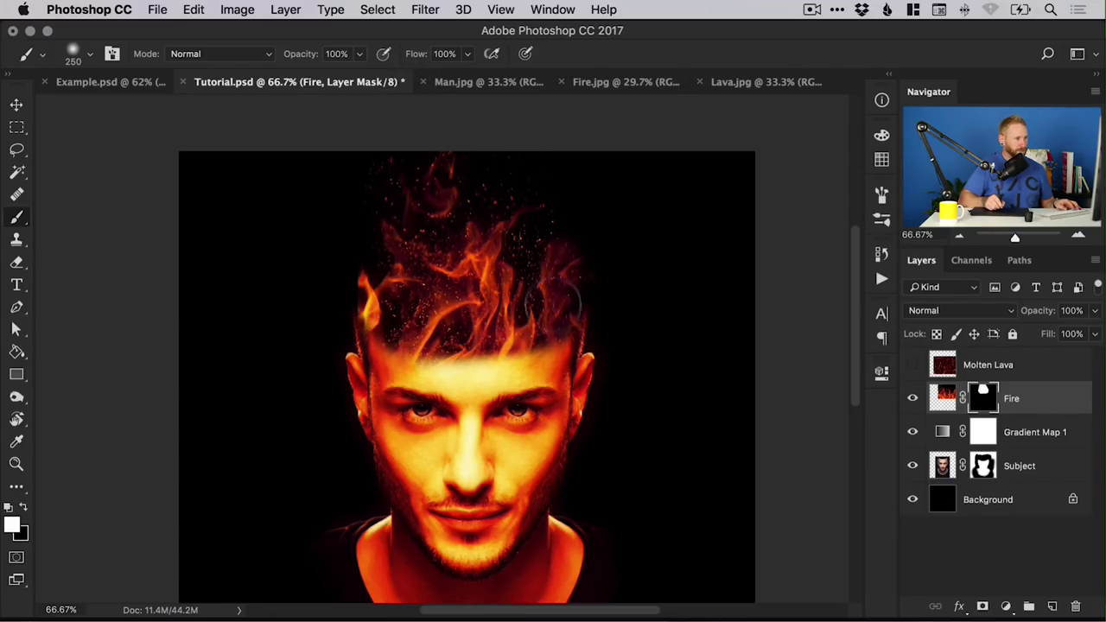
{"action": "mouse_move", "coordinate": [622, 333]}
{"action": "left_mouse_down"}
{"action": "mouse_move", "coordinate": [667, 355]}
{"action": "mouse_move", "coordinate": [648, 429]}
{"action": "mouse_move", "coordinate": [709, 363]}
{"action": "left_mouse_up"}
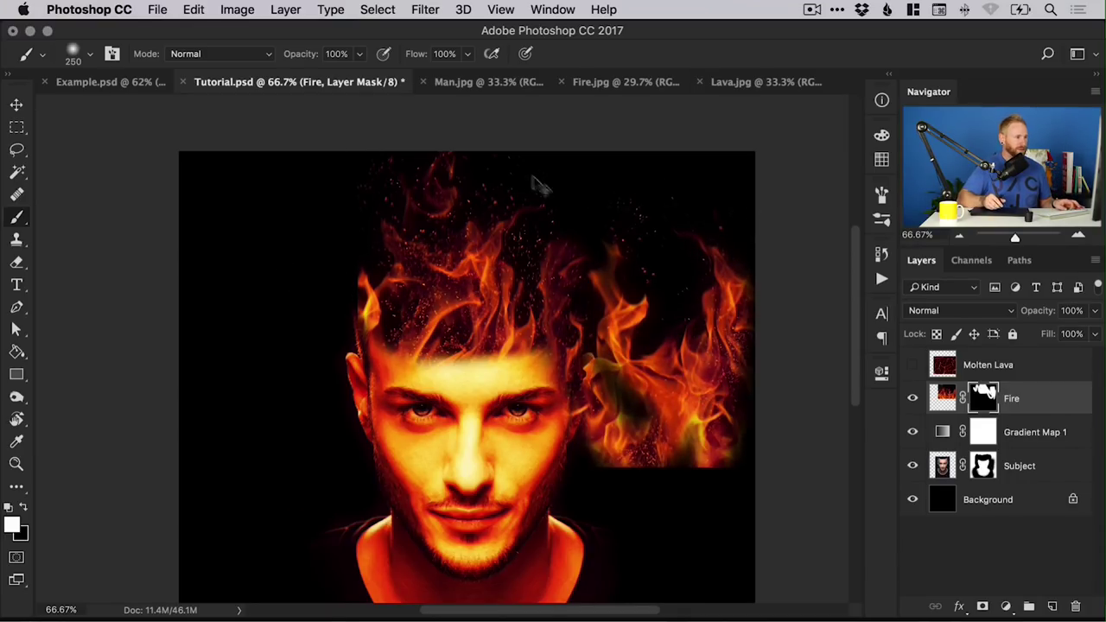
{"action": "key", "text": "super+z"}
{"action": "mouse_move", "coordinate": [533, 299]}
{"action": "left_mouse_down"}
{"action": "mouse_move", "coordinate": [496, 345]}
{"action": "mouse_move", "coordinate": [372, 332]}
{"action": "left_mouse_up"}
{"action": "key", "text": "v"}
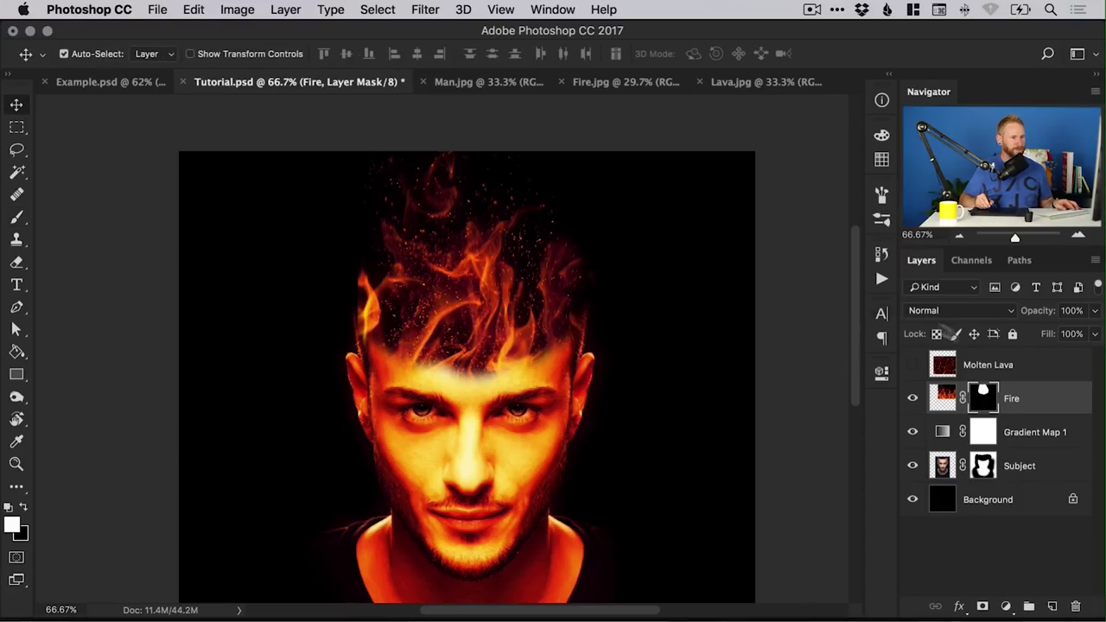
Set the Fire layer's blend mode to Screen
{"action": "left_click", "coordinate": [945, 397]}
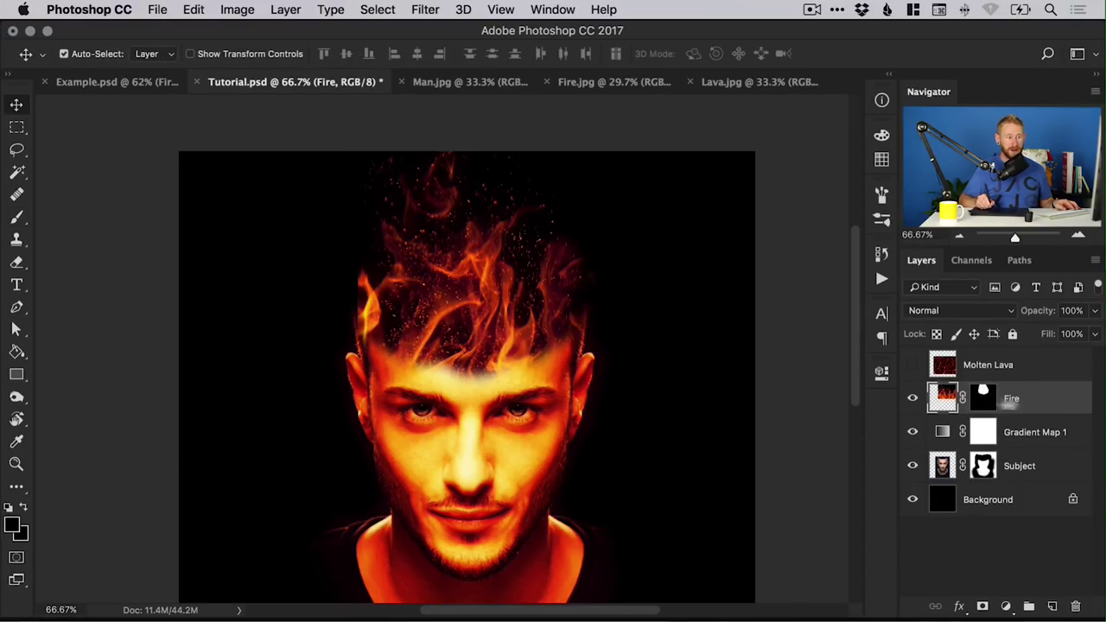
{"action": "left_click", "coordinate": [959, 311]}
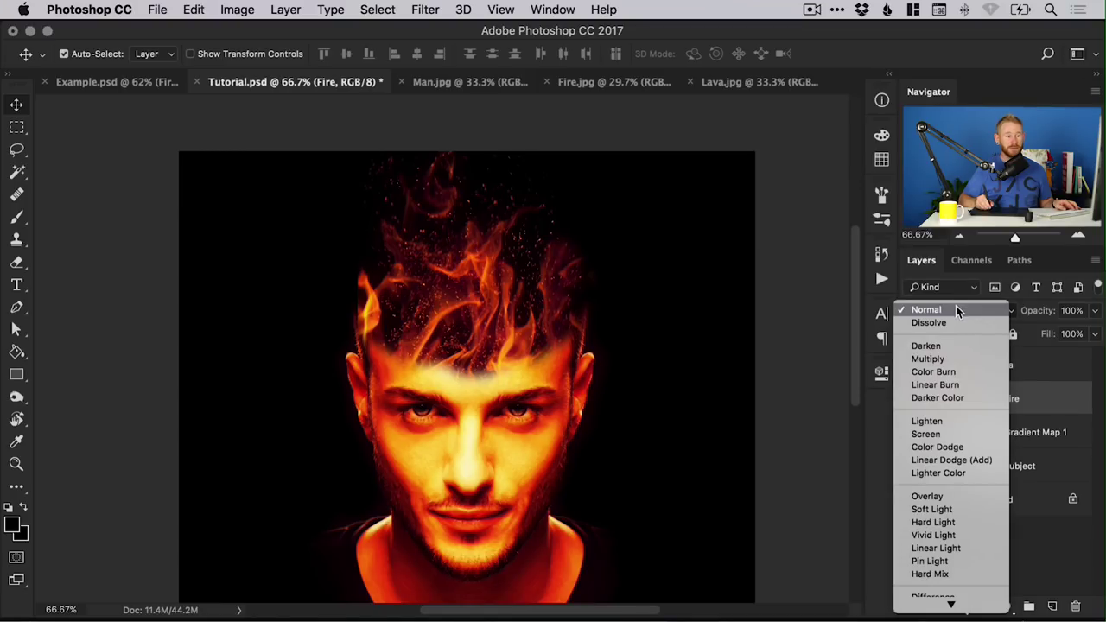
{"action": "left_click", "coordinate": [945, 432]}
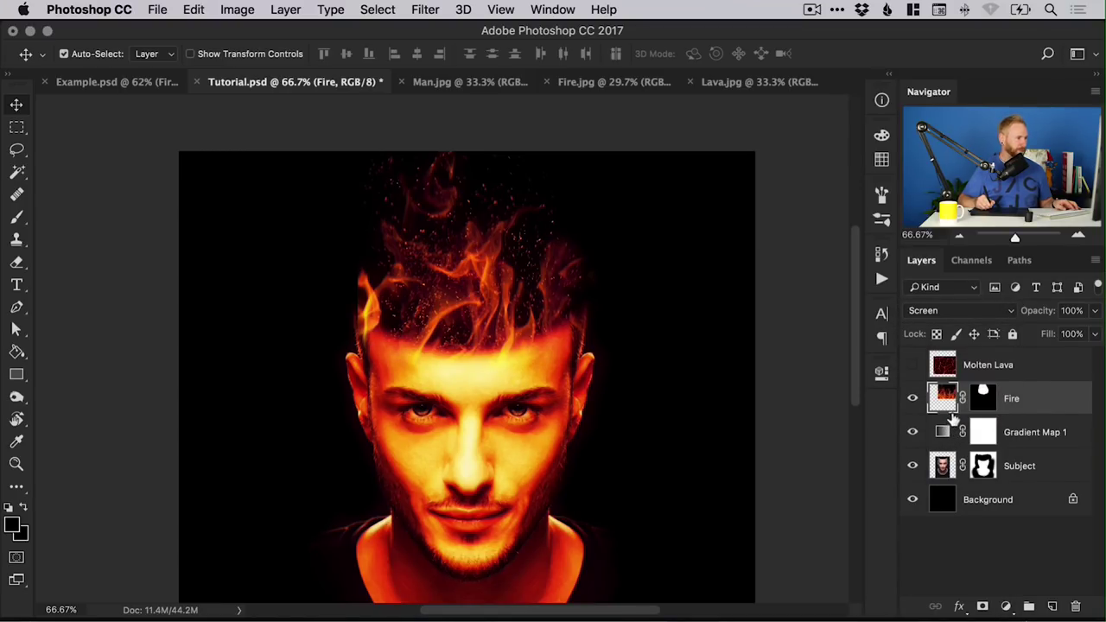
{"action": "left_click", "coordinate": [912, 431]}
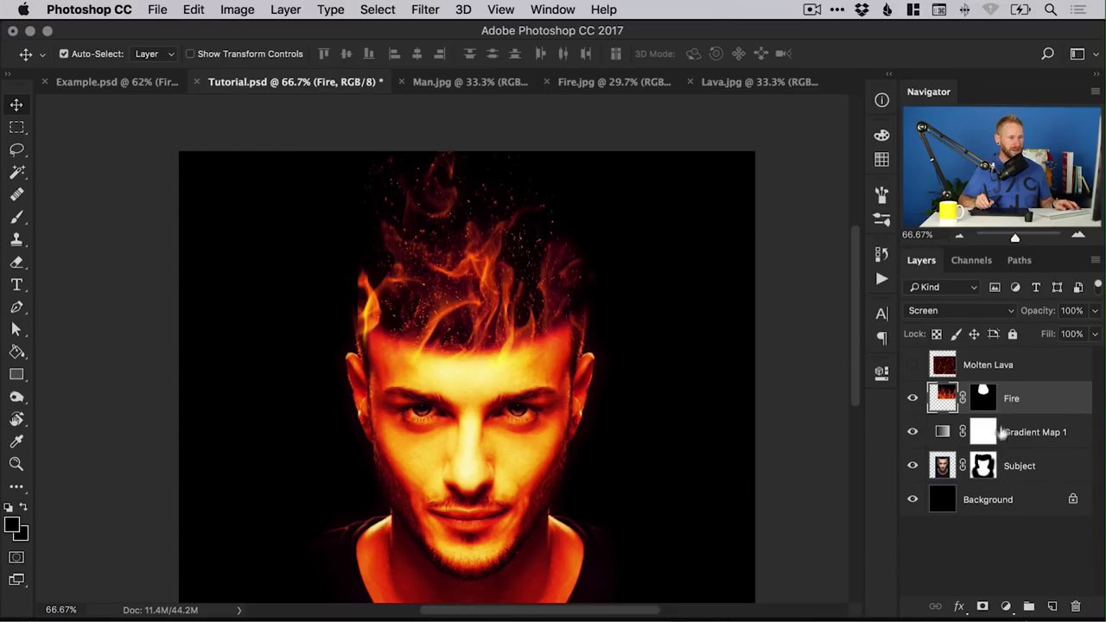
Paint black on the Subject layer's mask to hide a little more of the upper forehead beneath the flames
{"action": "left_click", "coordinate": [983, 467]}
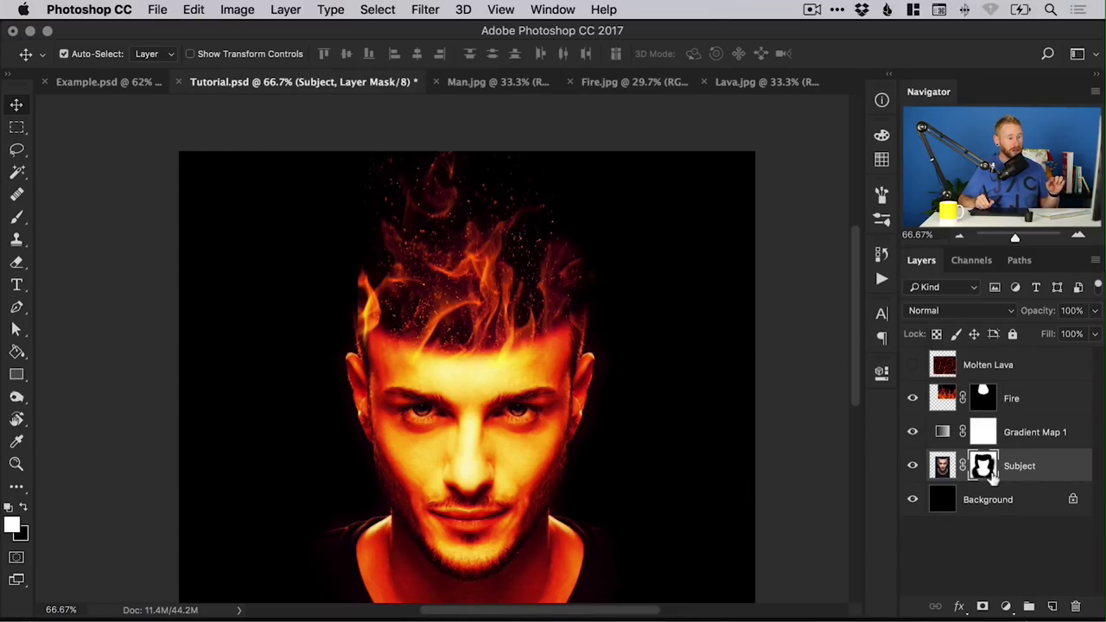
{"action": "key", "text": "b"}
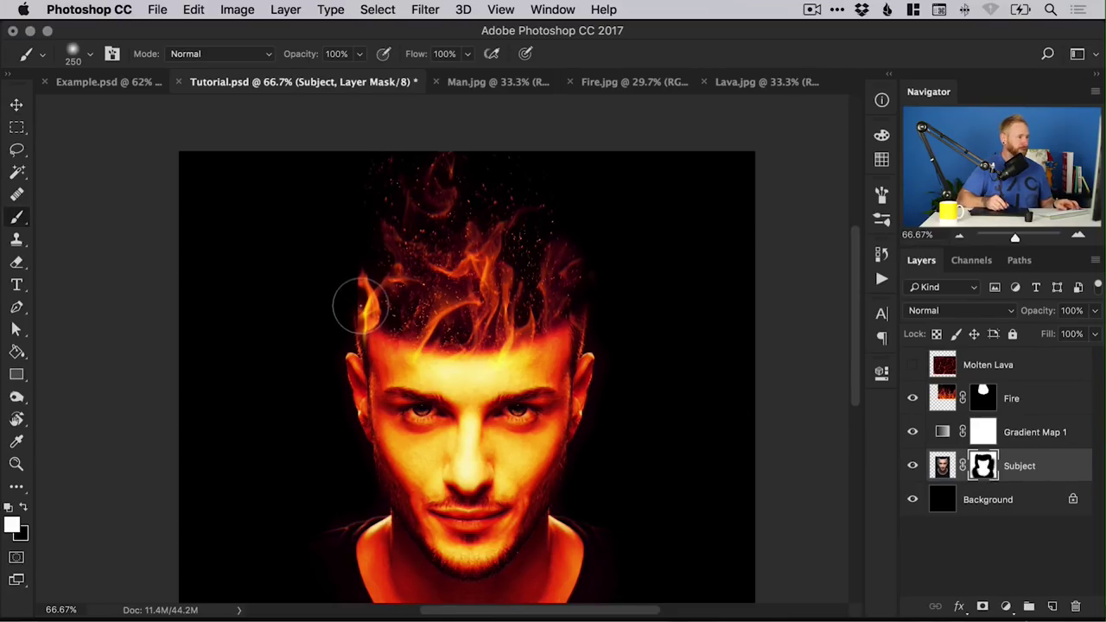
{"action": "key", "text": "x"}
{"action": "left_click_drag", "start_coordinate": [371, 312], "coordinate": [459, 333]}
Restore the upper forehead softly by painting white on the Subject layer's mask with a larger brush of 400 to 500 px
{"action": "key", "text": "x"}
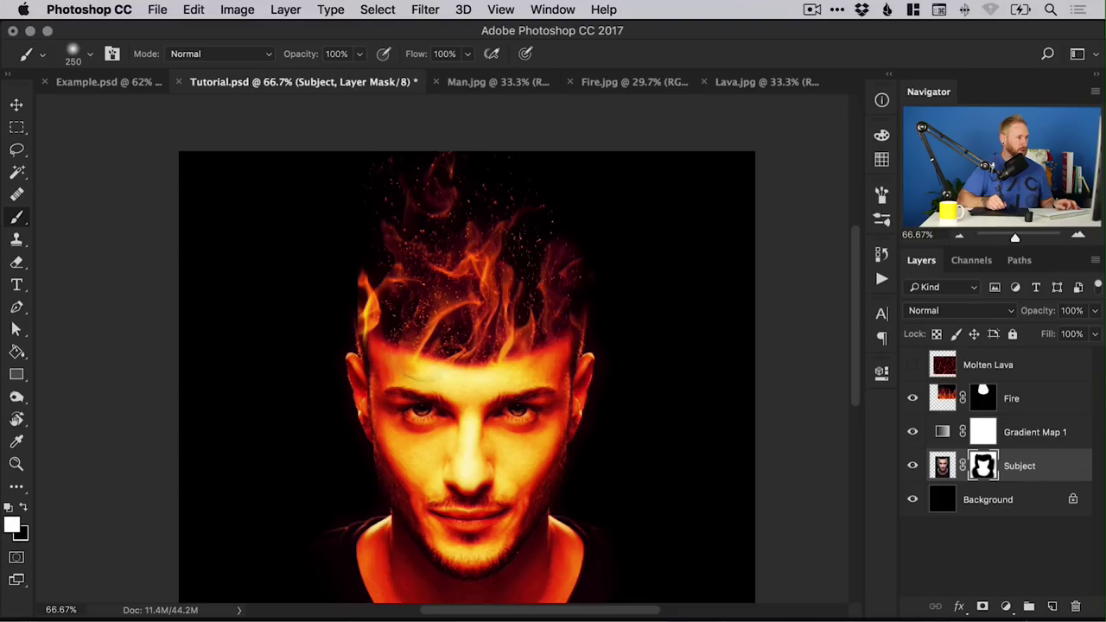
{"action": "key", "text": "bracketright"}
{"action": "key", "text": "bracketright"}
{"action": "key", "text": "bracketright"}
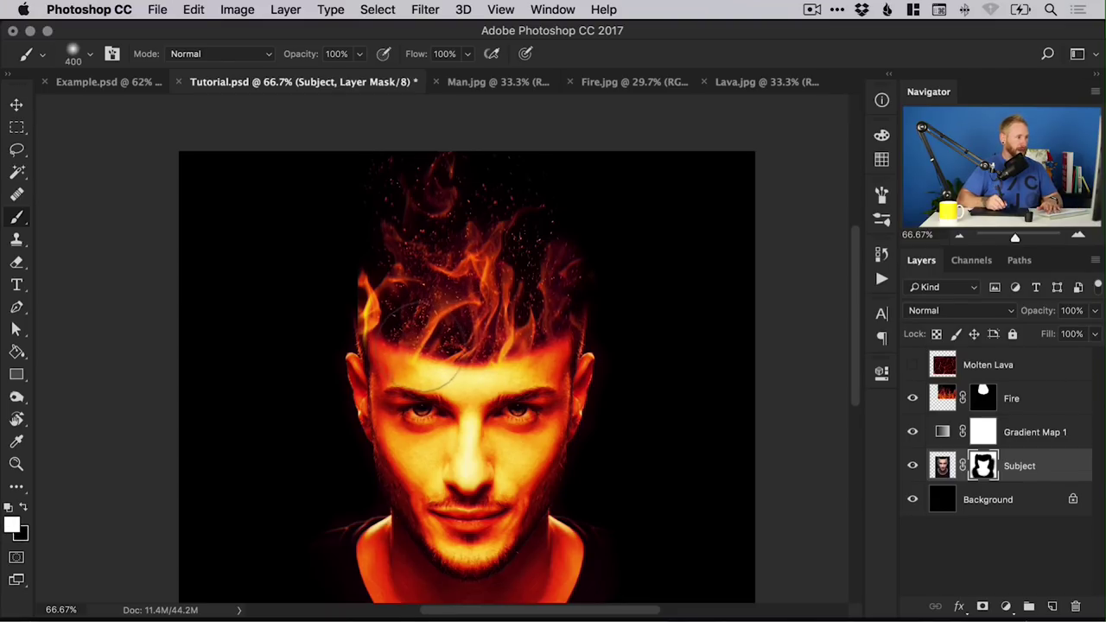
{"action": "mouse_move", "coordinate": [440, 350]}
{"action": "left_mouse_down"}
{"action": "mouse_move", "coordinate": [507, 379]}
{"action": "mouse_move", "coordinate": [466, 376]}
{"action": "mouse_move", "coordinate": [541, 365]}
{"action": "mouse_move", "coordinate": [550, 348]}
{"action": "mouse_move", "coordinate": [562, 382]}
{"action": "mouse_move", "coordinate": [419, 370]}
{"action": "mouse_move", "coordinate": [431, 361]}
{"action": "mouse_move", "coordinate": [425, 351]}
{"action": "mouse_move", "coordinate": [373, 339]}
{"action": "mouse_move", "coordinate": [401, 321]}
{"action": "left_mouse_up"}
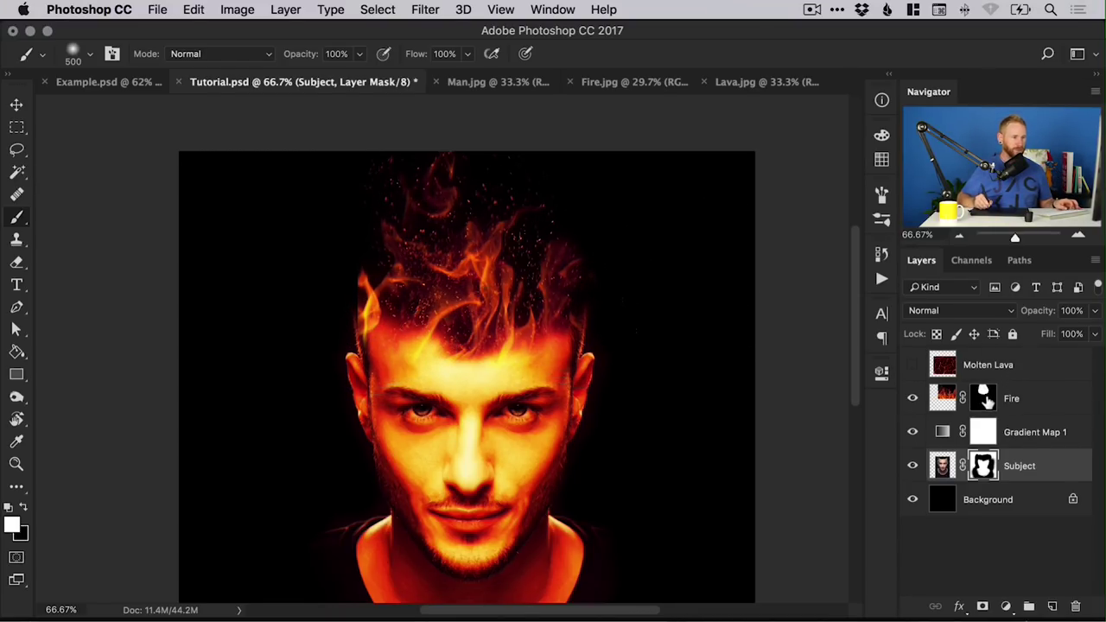
Paint black on the Fire layer's mask with a 125 px brush to remove the hard vertical flame edge beside the temple
{"action": "left_click", "coordinate": [987, 399]}
{"action": "key", "text": "z"}
{"action": "left_click", "coordinate": [369, 301]}
{"action": "left_click", "coordinate": [371, 303]}
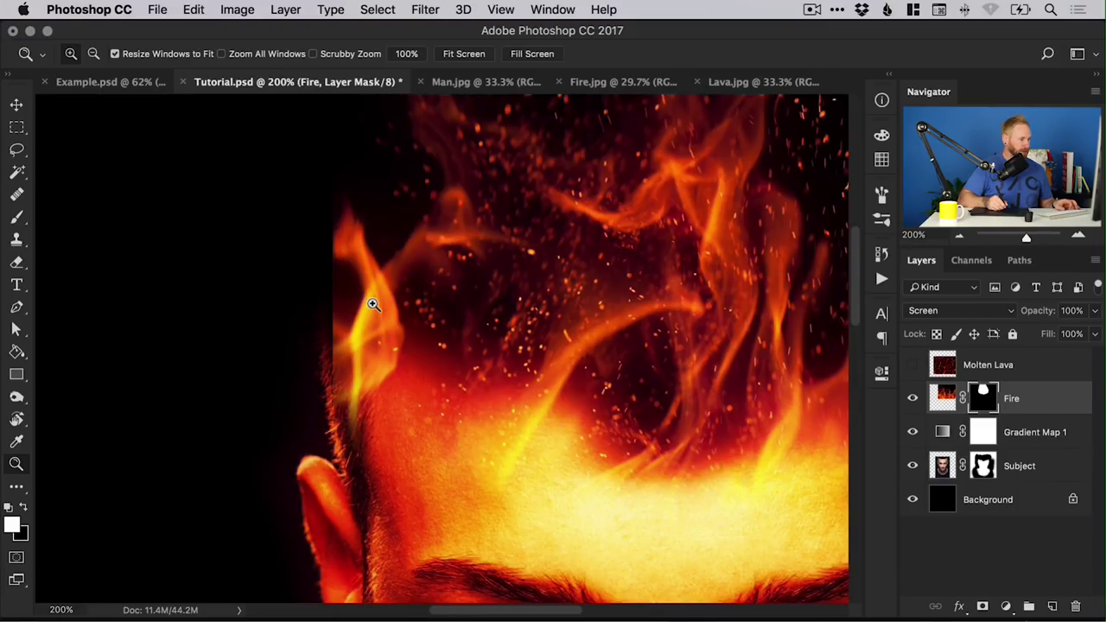
{"action": "key", "text": "b"}
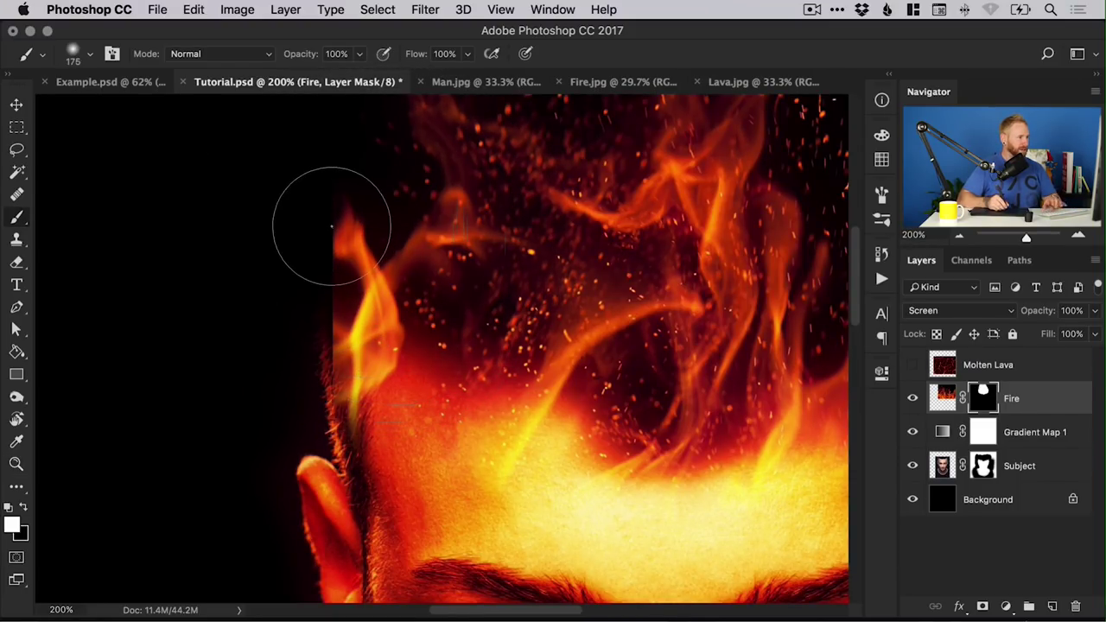
{"action": "key", "text": "x"}
{"action": "key", "text": "bracketleft"}
{"action": "key", "text": "bracketleft"}
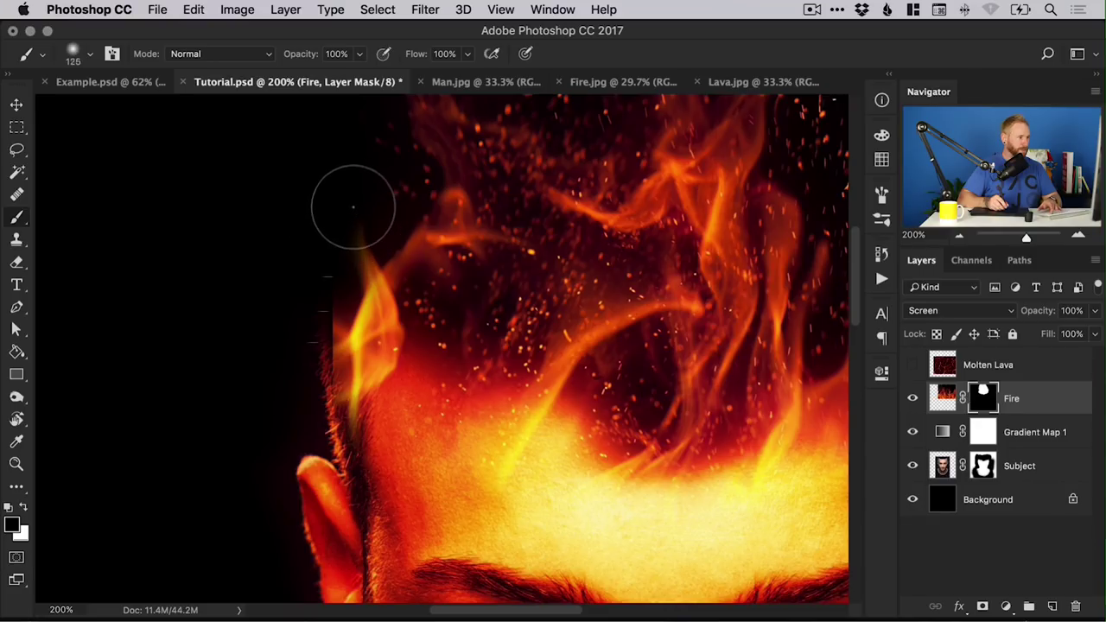
{"action": "mouse_move", "coordinate": [353, 197]}
{"action": "left_mouse_down"}
{"action": "mouse_move", "coordinate": [288, 371]}
{"action": "mouse_move", "coordinate": [289, 323]}
{"action": "mouse_move", "coordinate": [285, 353]}
{"action": "mouse_move", "coordinate": [302, 319]}
{"action": "left_mouse_up"}
Paint black on the Subject layer's mask to soften the hair edge where it meets the flame above the ear
{"action": "left_click", "coordinate": [982, 466]}
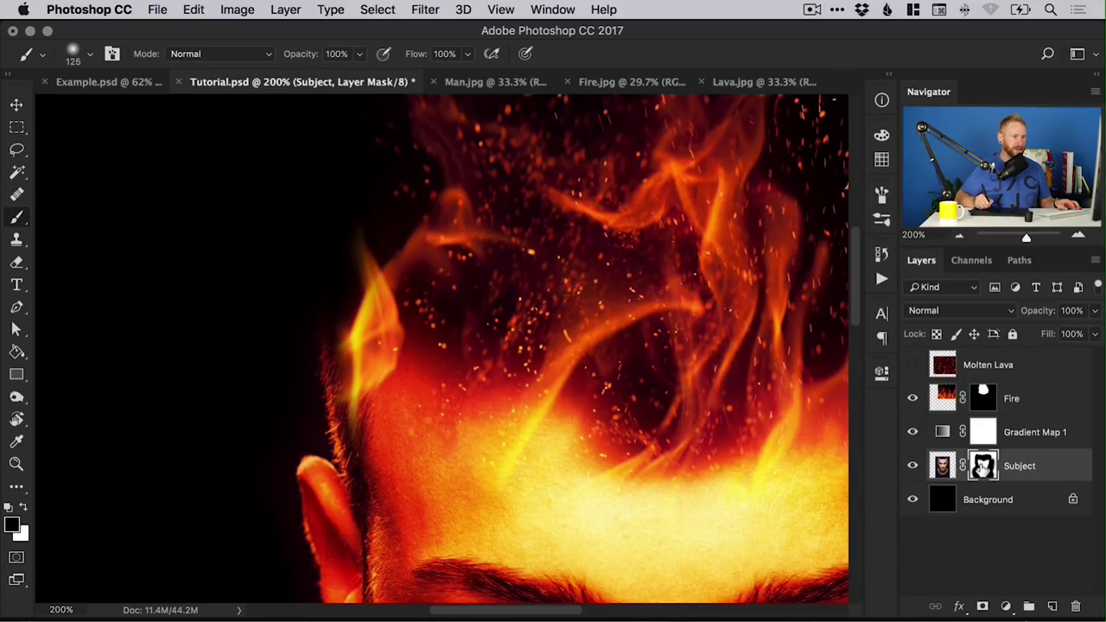
{"action": "mouse_move", "coordinate": [360, 360]}
{"action": "left_mouse_down"}
{"action": "mouse_move", "coordinate": [321, 348]}
{"action": "mouse_move", "coordinate": [319, 399]}
{"action": "mouse_move", "coordinate": [298, 329]}
{"action": "mouse_move", "coordinate": [325, 427]}
{"action": "mouse_move", "coordinate": [327, 303]}
{"action": "mouse_move", "coordinate": [305, 374]}
{"action": "mouse_move", "coordinate": [329, 335]}
{"action": "mouse_move", "coordinate": [333, 404]}
{"action": "left_mouse_up"}
{"action": "key", "text": "super+minus"}
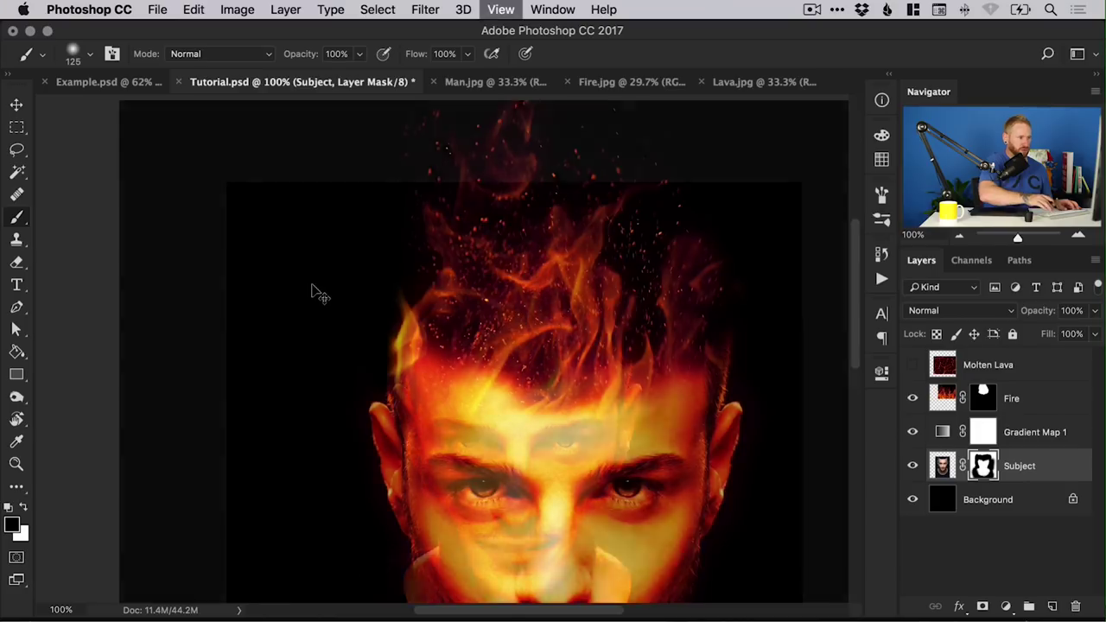
{"action": "key", "text": "super+minus"}
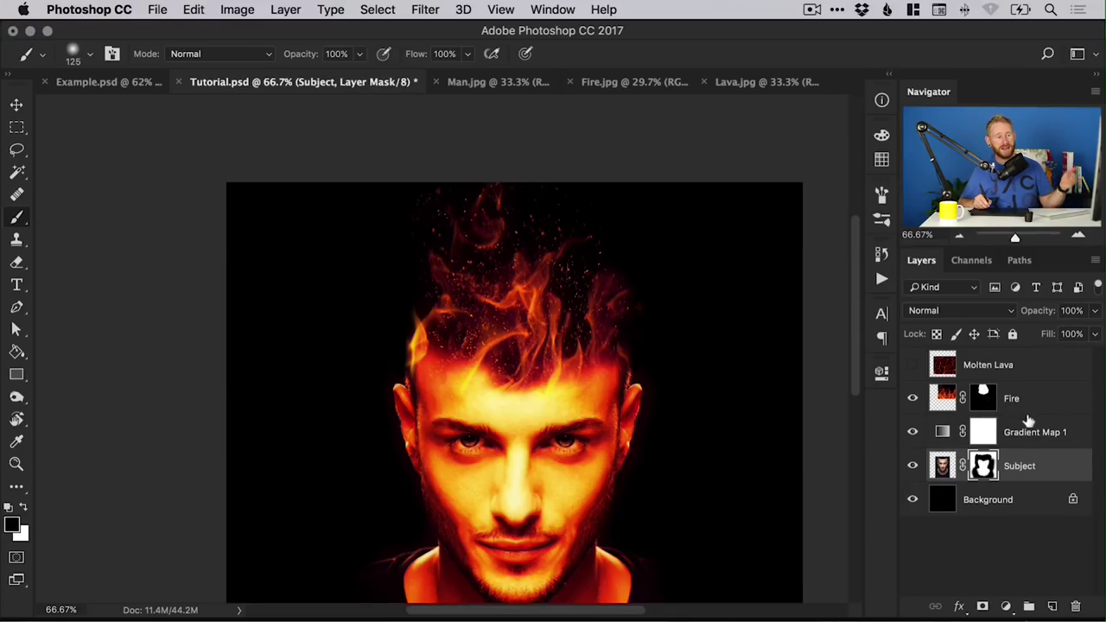
Duplicate the Fire layer within Tutorial.psd, keeping the suggested name
{"action": "key", "text": "v"}
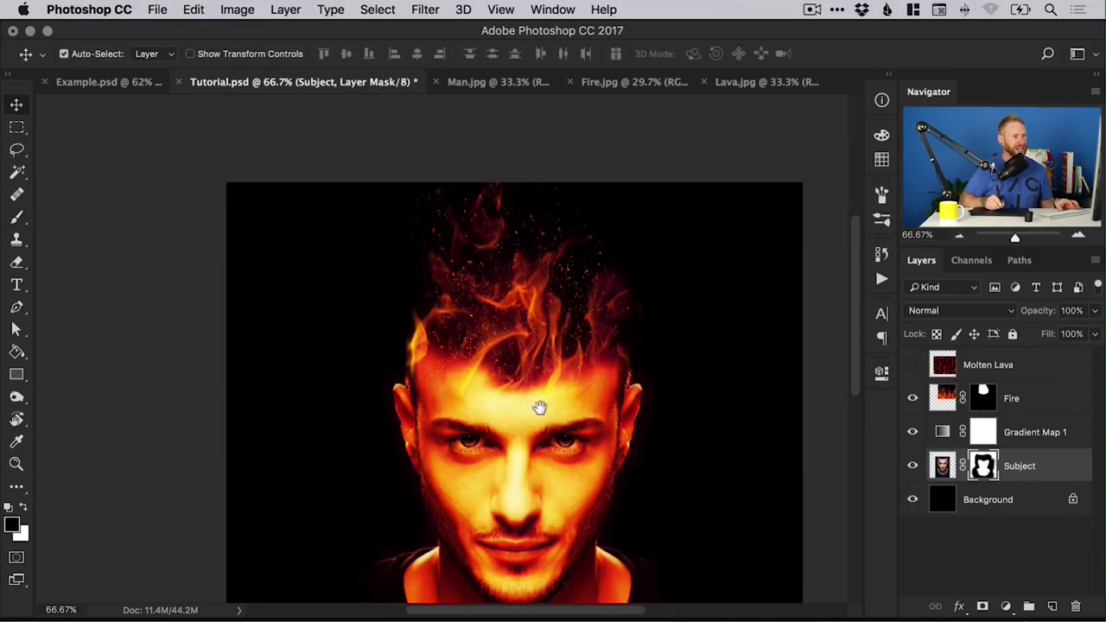
{"action": "scroll", "coordinate": [542, 387], "scroll_direction": "down", "scroll_amount": 2}
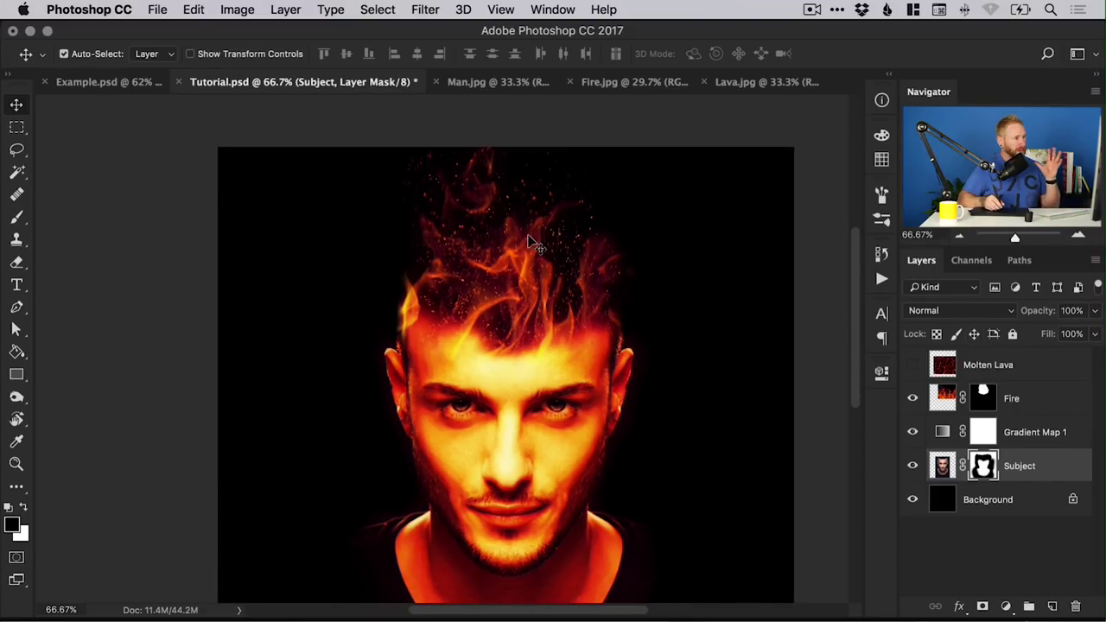
{"action": "left_click", "coordinate": [1022, 393]}
{"action": "right_click", "coordinate": [1022, 393]}
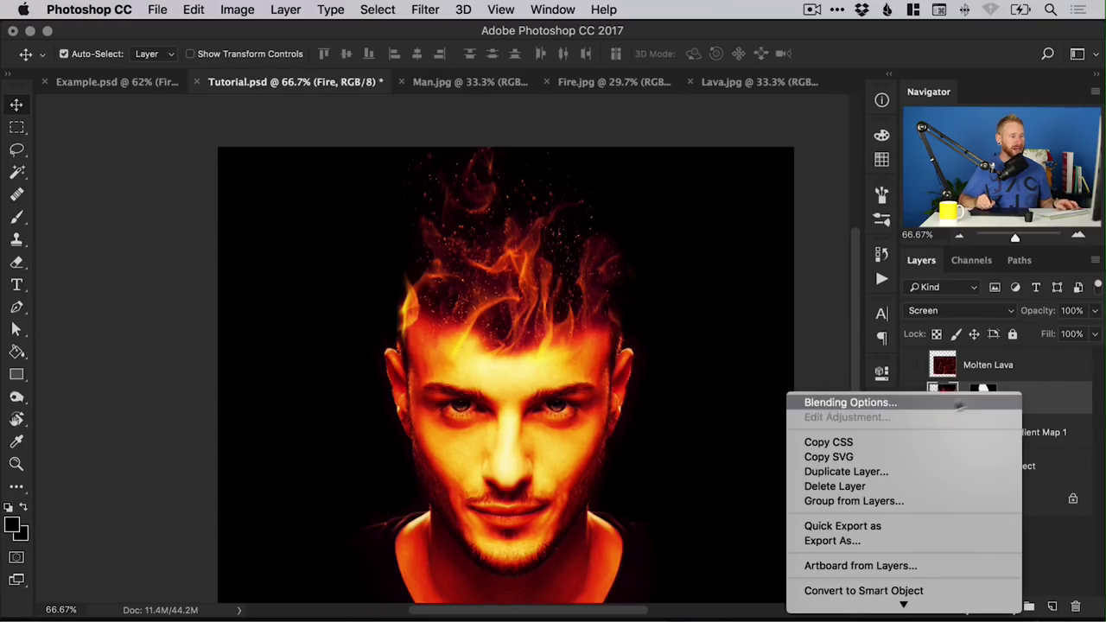
{"action": "left_click", "coordinate": [938, 471]}
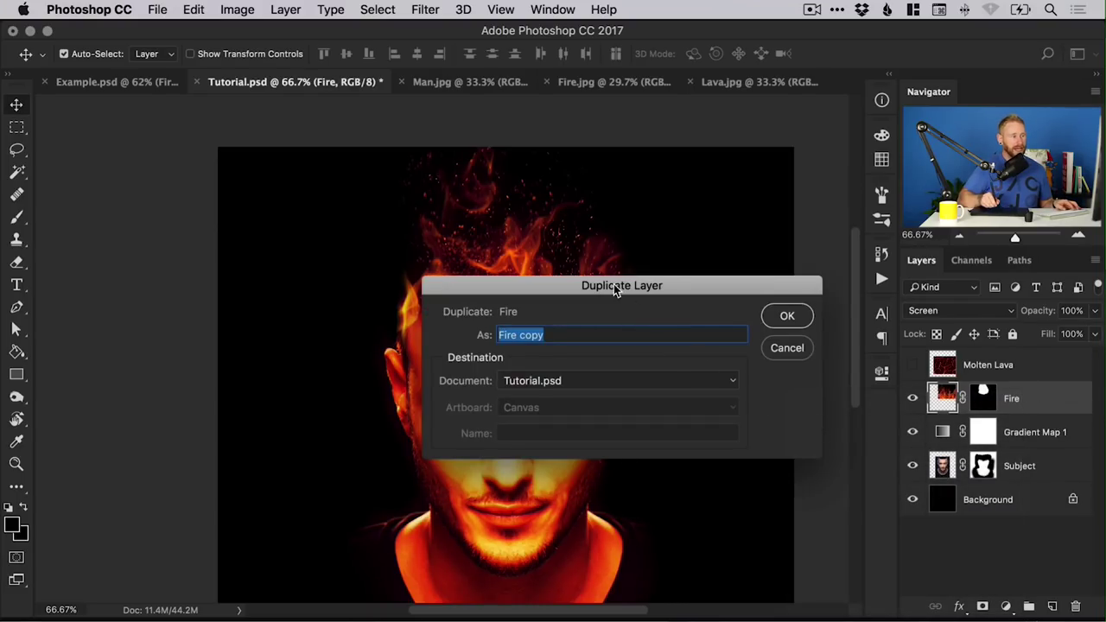
{"action": "left_click", "coordinate": [787, 316]}
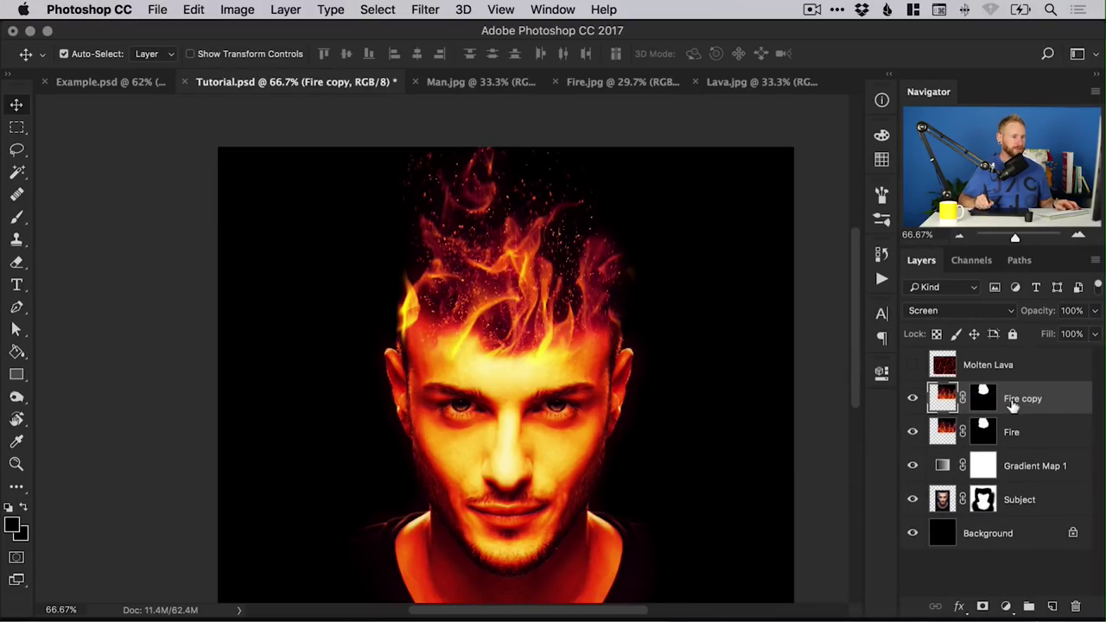
Place the duplicated fire layer beneath the Fire layer and rename it Fire Face
{"action": "left_click_drag", "start_coordinate": [1012, 403], "coordinate": [1013, 434]}
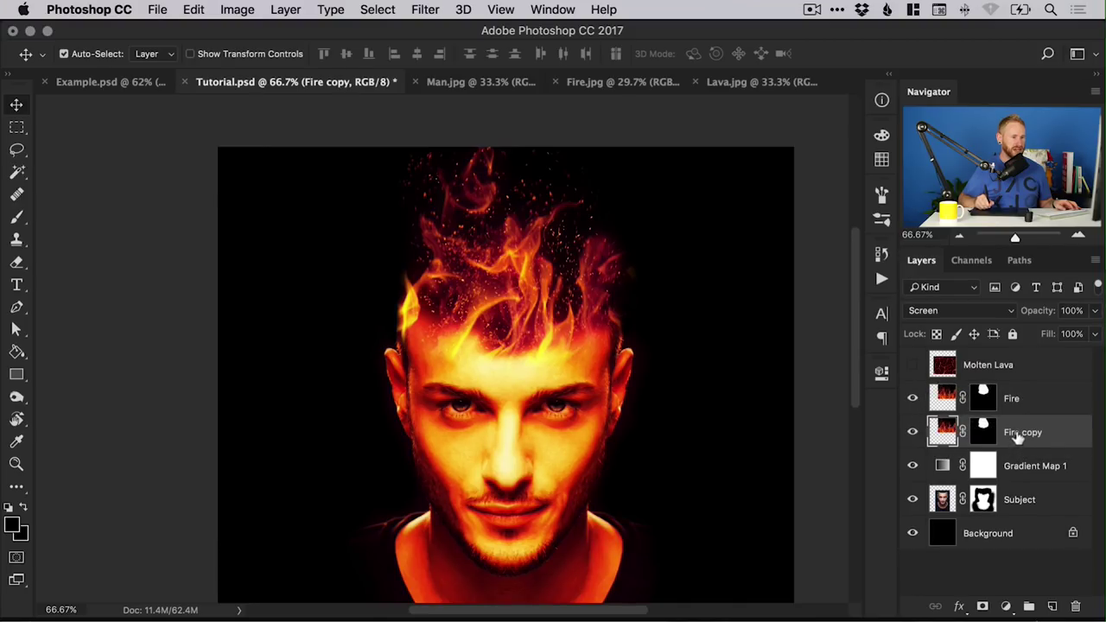
{"action": "double_click", "coordinate": [1023, 432]}
{"action": "left_click", "coordinate": [1027, 432]}
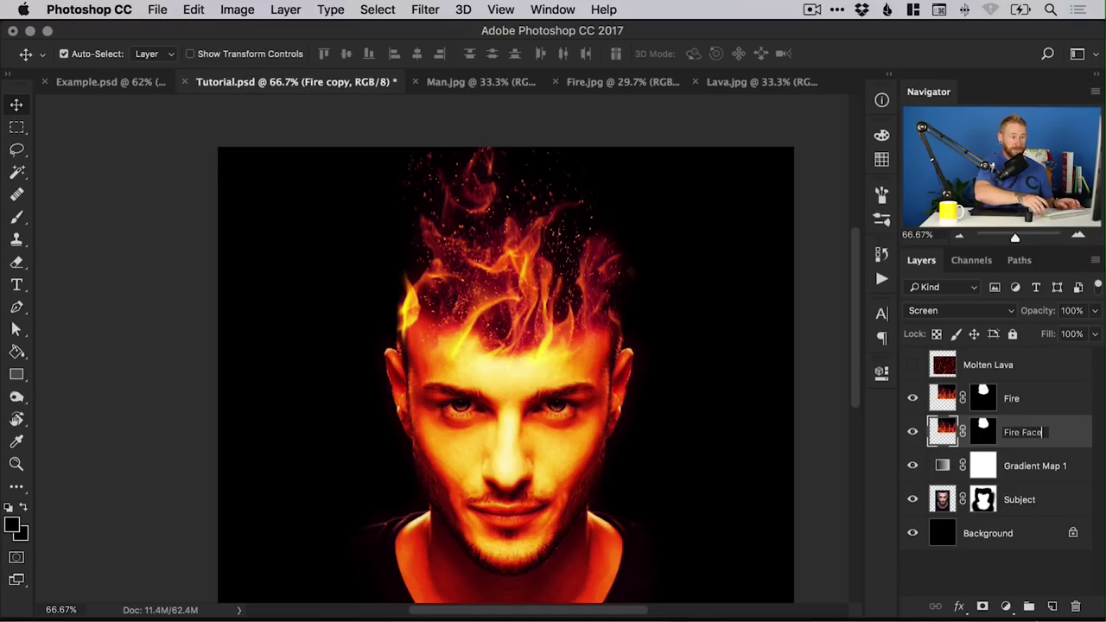
{"action": "type", "text": "Face"}
{"action": "key", "text": "Return"}
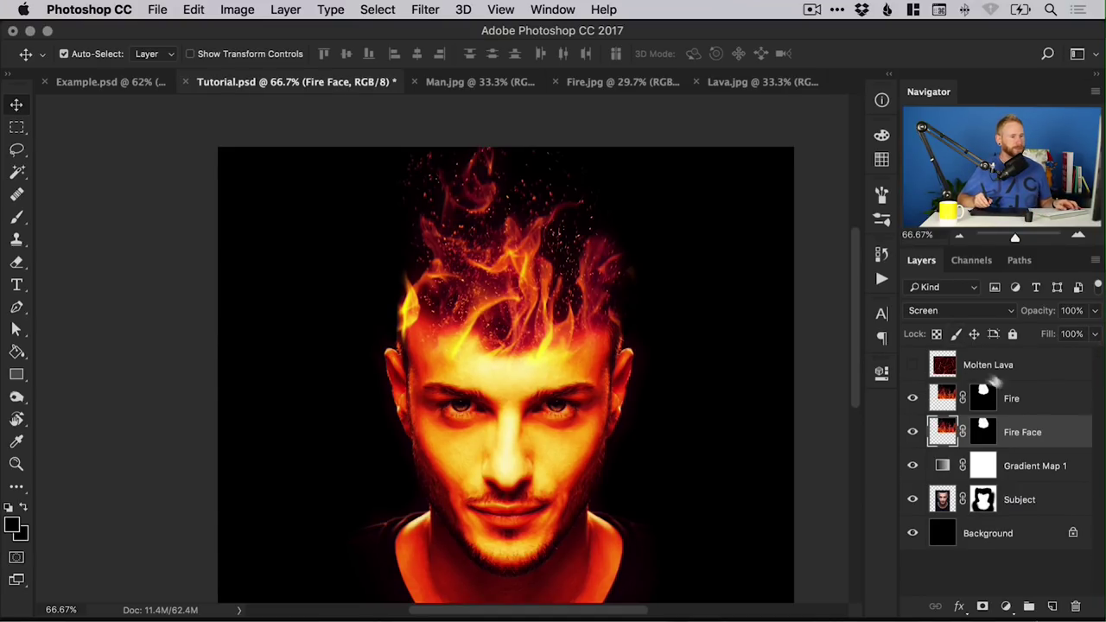
Delete the Fire Face layer's mask without applying it and, with the Fire layer hidden, move the flames down over the lower face
{"action": "left_click_drag", "start_coordinate": [985, 432], "coordinate": [1076, 607]}
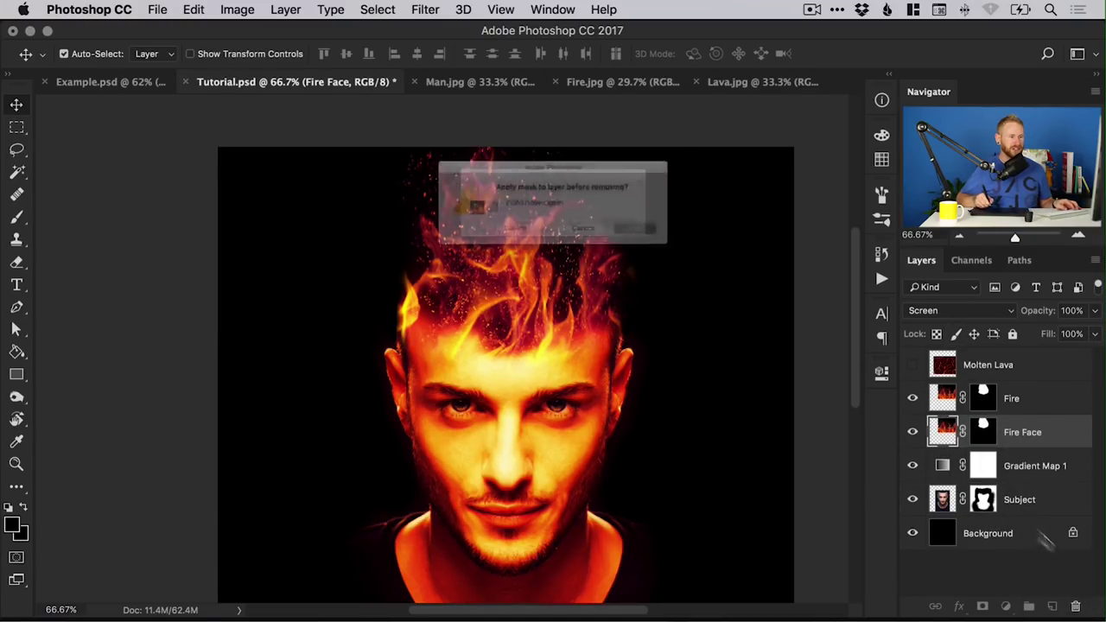
{"action": "left_click", "coordinate": [494, 243]}
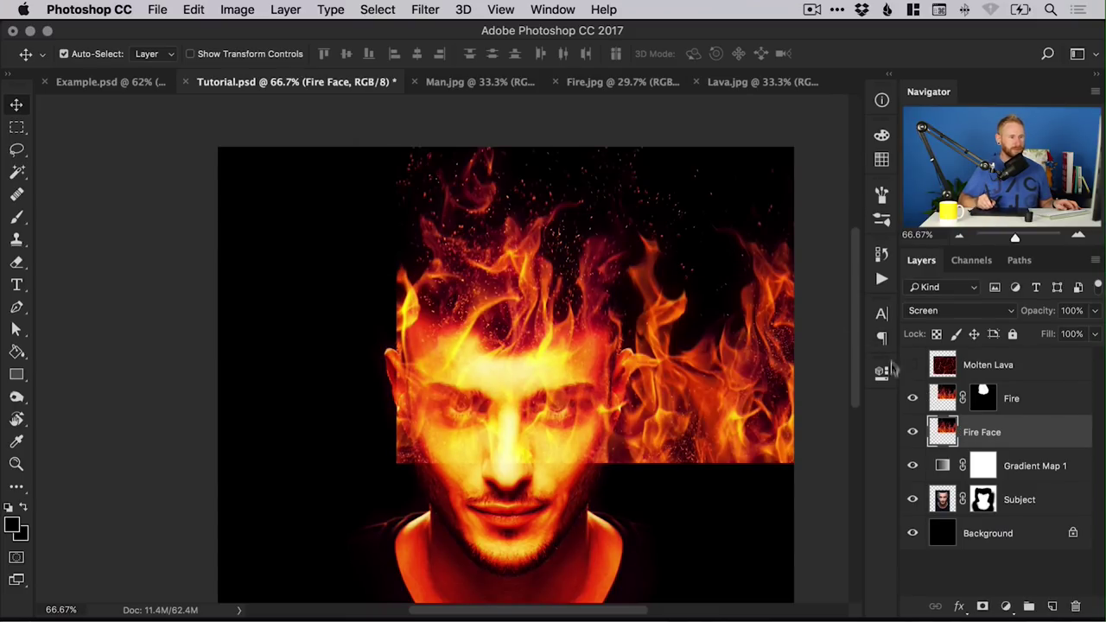
{"action": "left_click", "coordinate": [912, 398]}
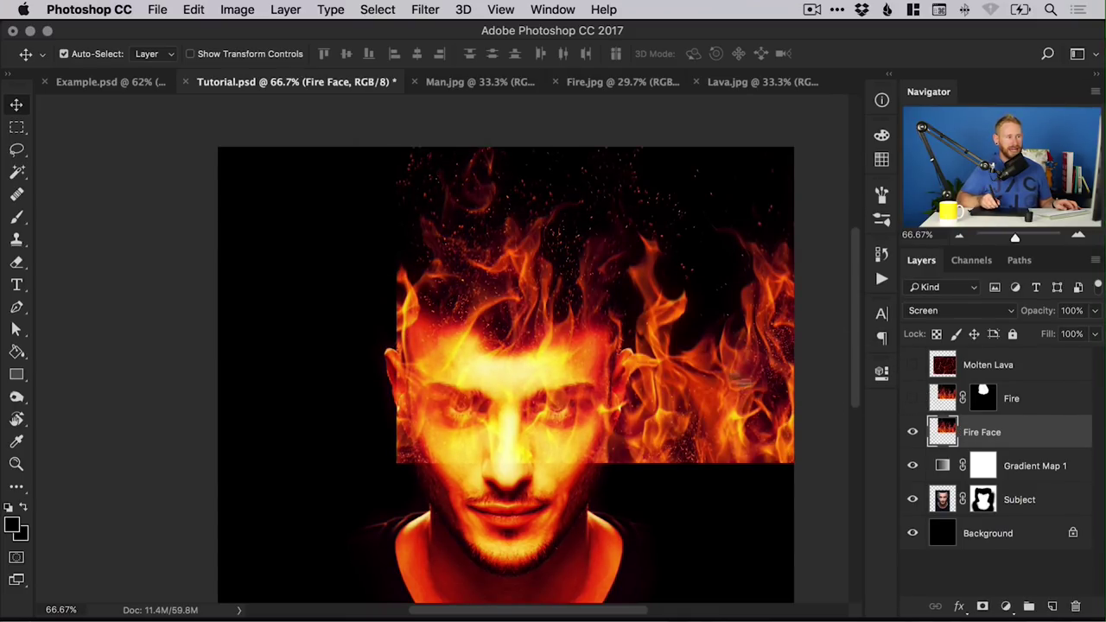
{"action": "left_click_drag", "start_coordinate": [721, 402], "coordinate": [716, 527]}
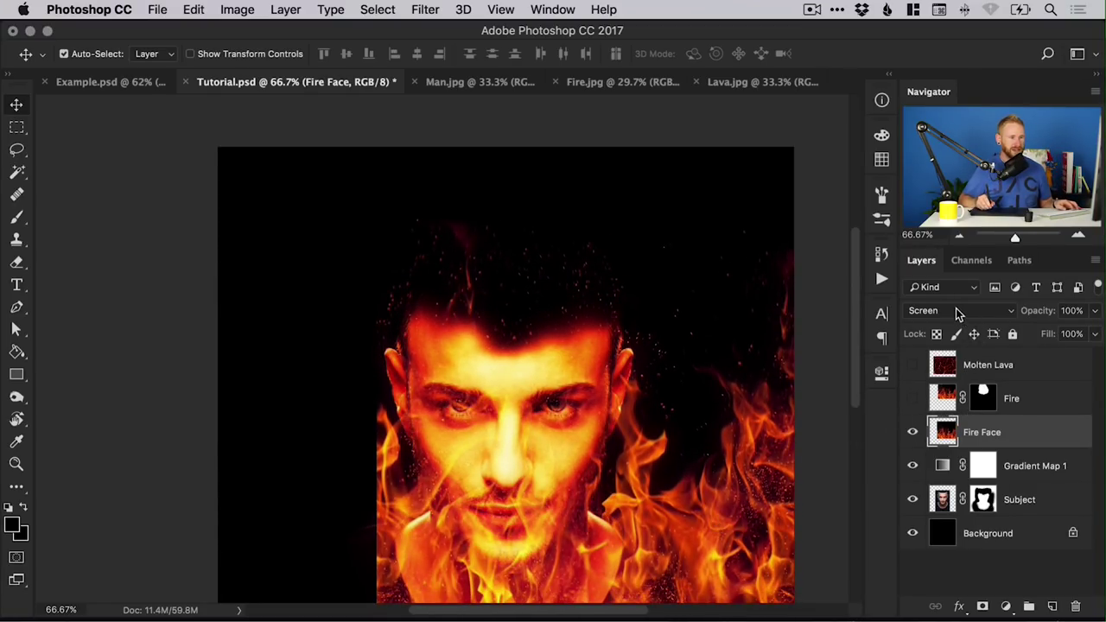
Add a black mask to the Fire Face layer and paint white with a 125 px brush to reveal flames on the forehead and cheek
{"action": "left_click", "coordinate": [983, 608], "text": "alt"}
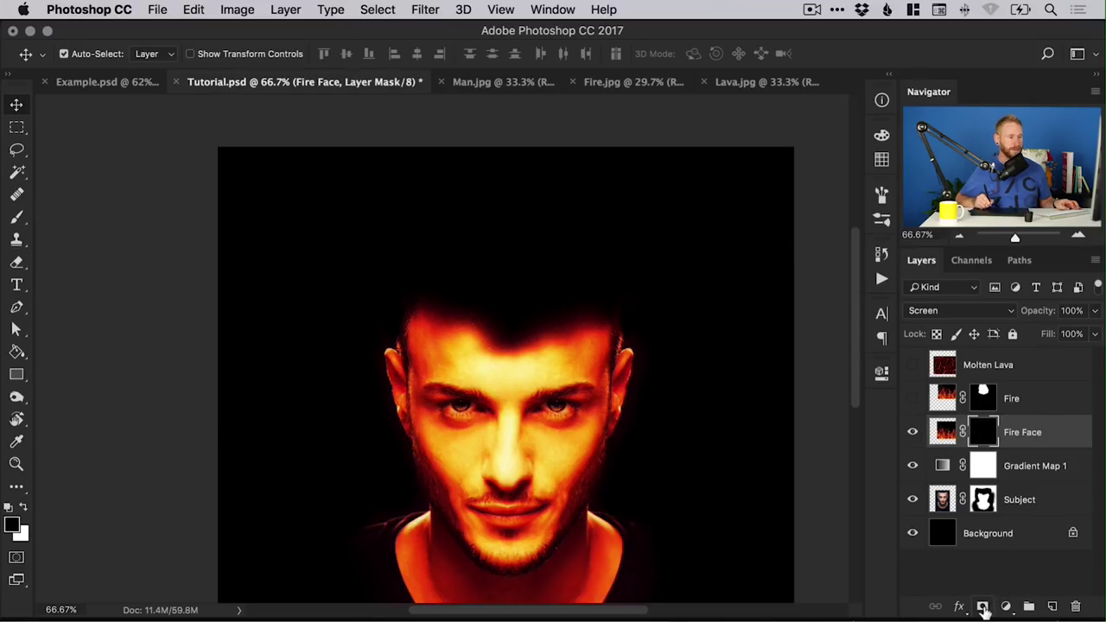
{"action": "key", "text": "x"}
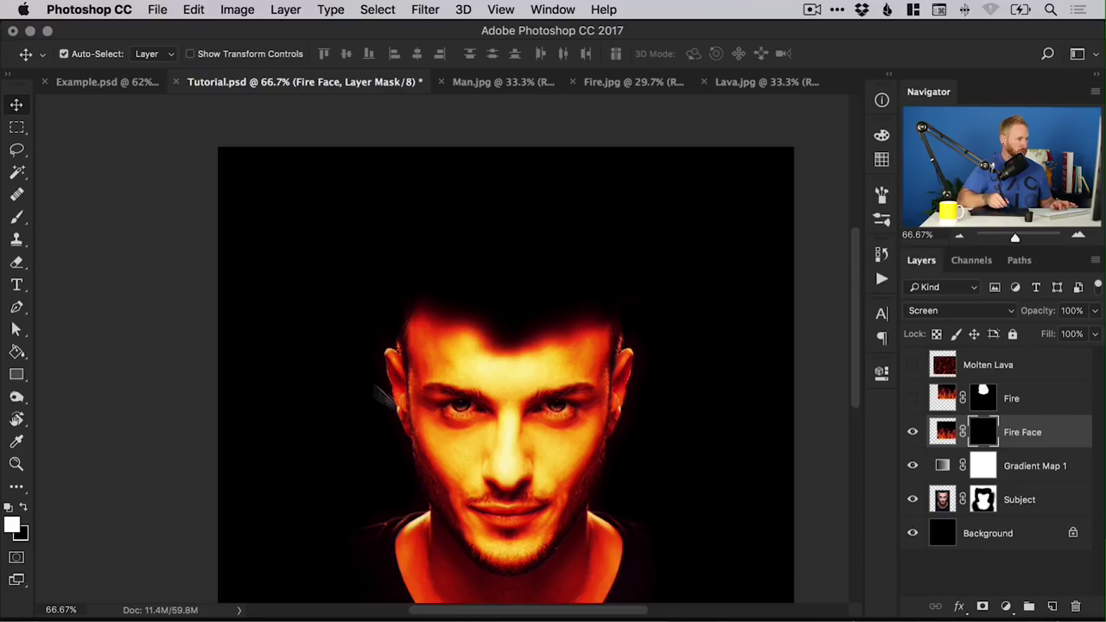
{"action": "key", "text": "b"}
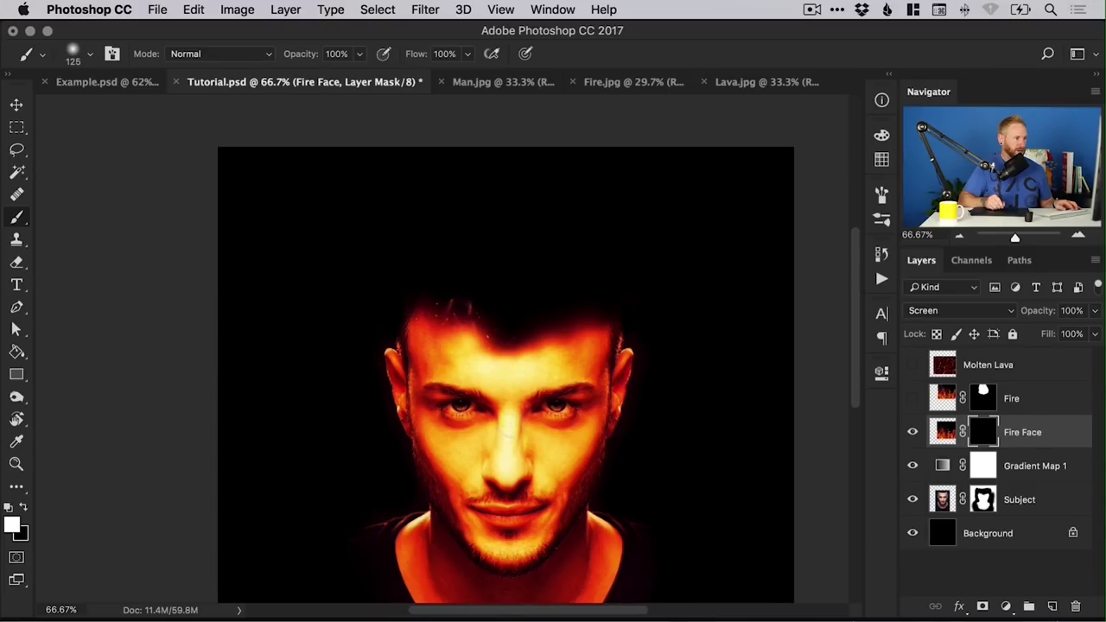
{"action": "mouse_move", "coordinate": [593, 319]}
{"action": "left_mouse_down"}
{"action": "mouse_move", "coordinate": [399, 336]}
{"action": "mouse_move", "coordinate": [419, 436]}
{"action": "left_mouse_up"}
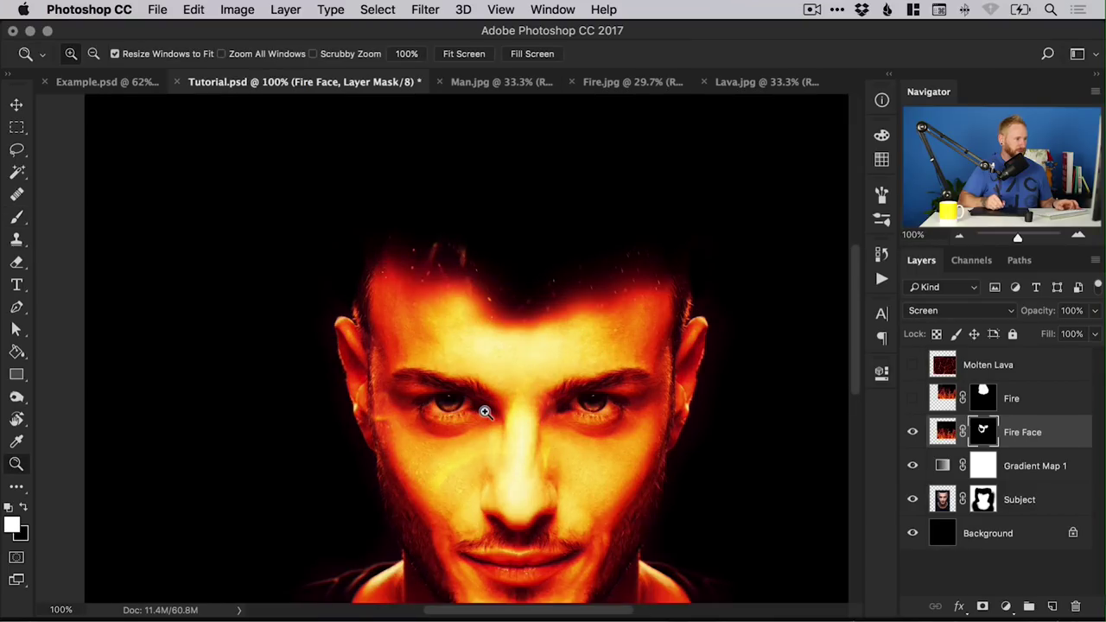
Reveal more of the Fire Face flames across the forehead, around the eyes and over the cheeks by painting white on the mask
{"action": "key", "text": "z"}
{"action": "left_click", "coordinate": [503, 410]}
{"action": "key", "text": "b"}
{"action": "mouse_move", "coordinate": [393, 328]}
{"action": "left_mouse_down"}
{"action": "mouse_move", "coordinate": [510, 346]}
{"action": "mouse_move", "coordinate": [635, 330]}
{"action": "left_mouse_up"}
{"action": "left_click_drag", "start_coordinate": [582, 419], "coordinate": [417, 429]}
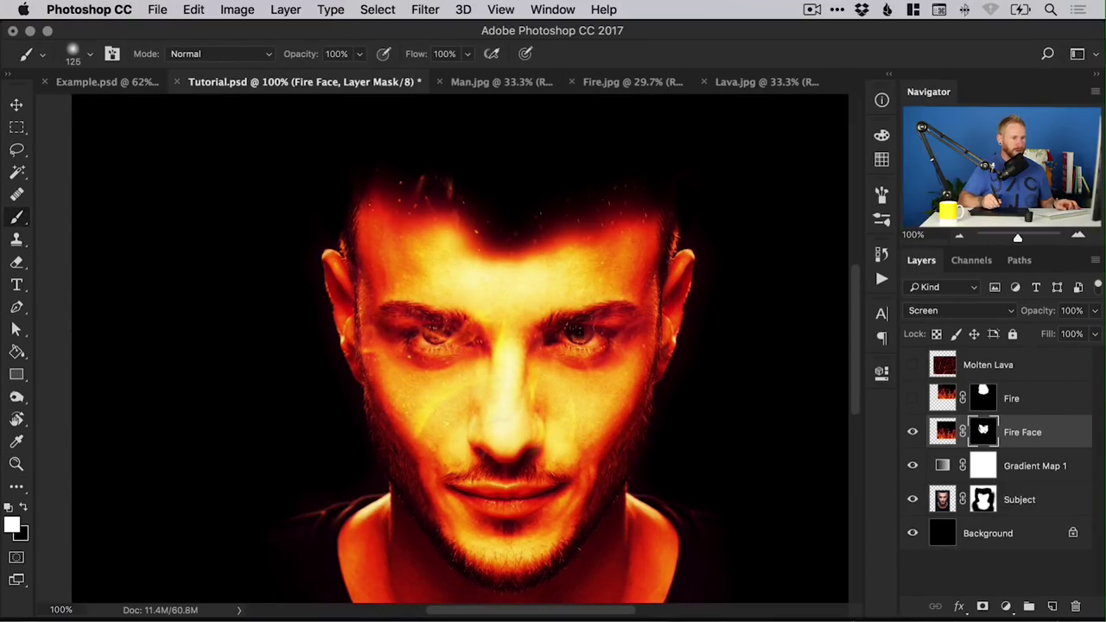
Lower the Gradient Map 1 layer's opacity to 60%
{"action": "left_click", "coordinate": [1041, 471]}
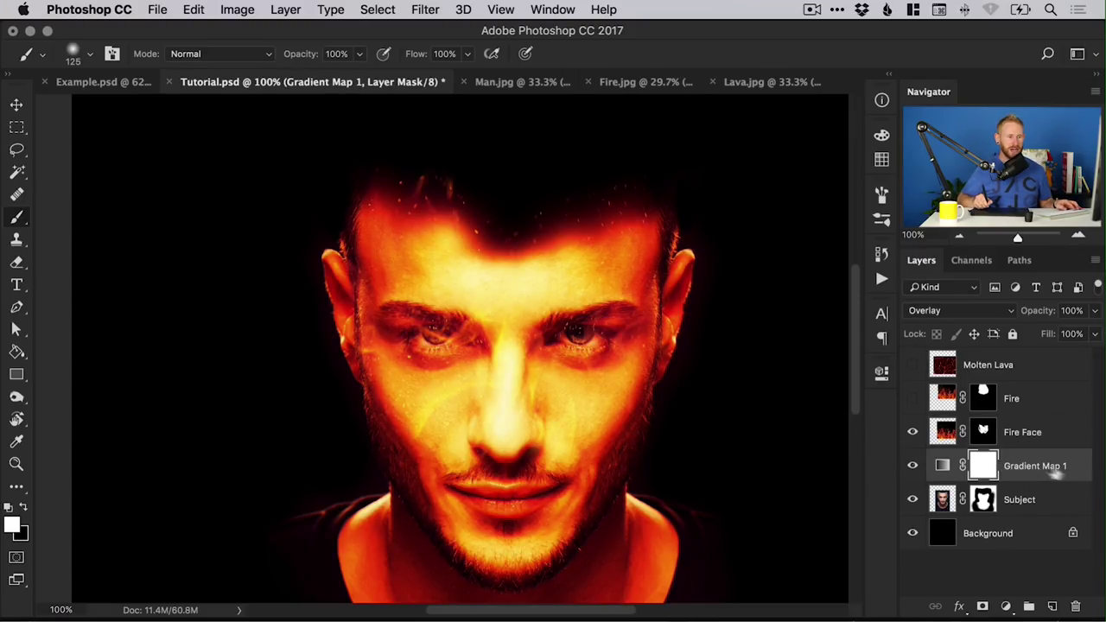
{"action": "left_click", "coordinate": [1095, 311]}
{"action": "left_click_drag", "start_coordinate": [1071, 336], "coordinate": [1035, 336]}
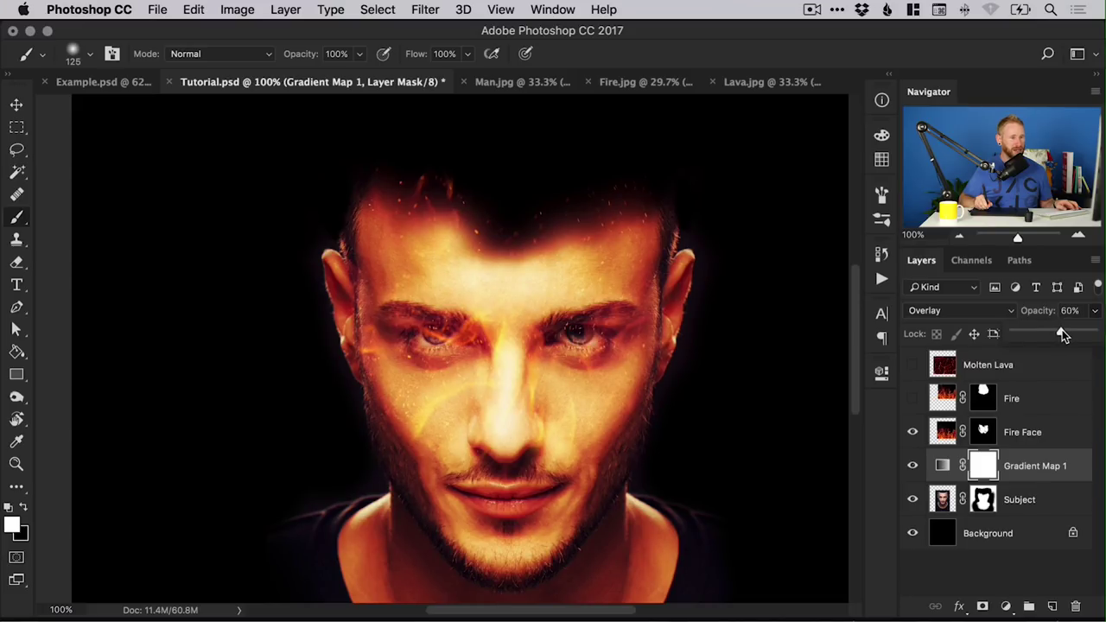
{"action": "left_click_drag", "start_coordinate": [1057, 329], "coordinate": [1066, 329]}
{"action": "left_click_drag", "start_coordinate": [1062, 335], "coordinate": [1061, 333]}
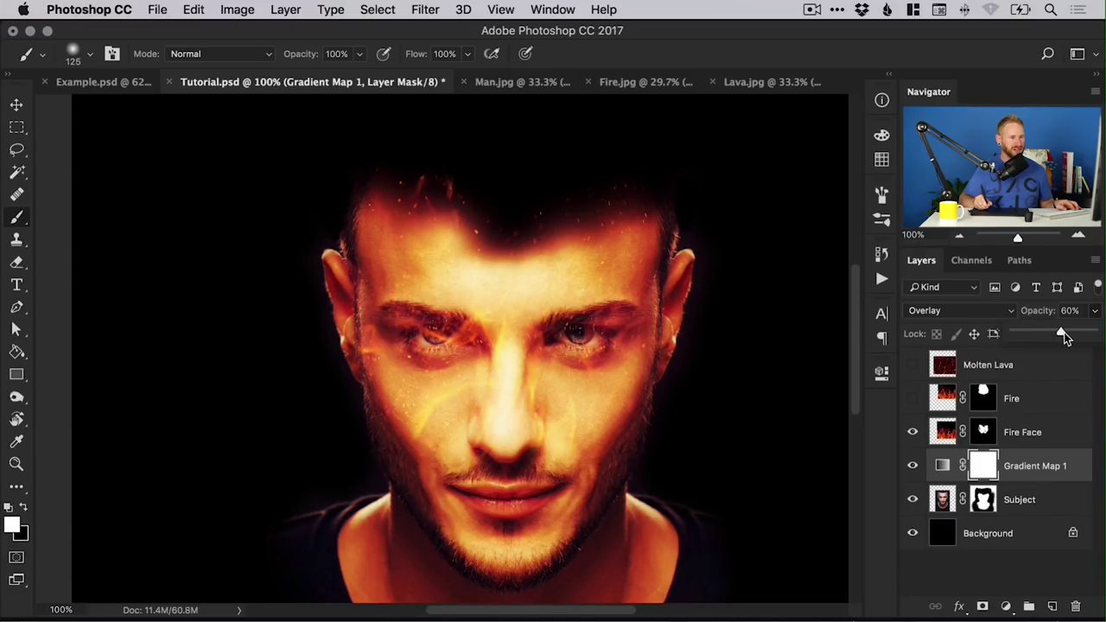
Clear the flames from both eyes with black on the Fire Face mask, restoring some beside the inner eyebrow with white
{"action": "left_click", "coordinate": [984, 435]}
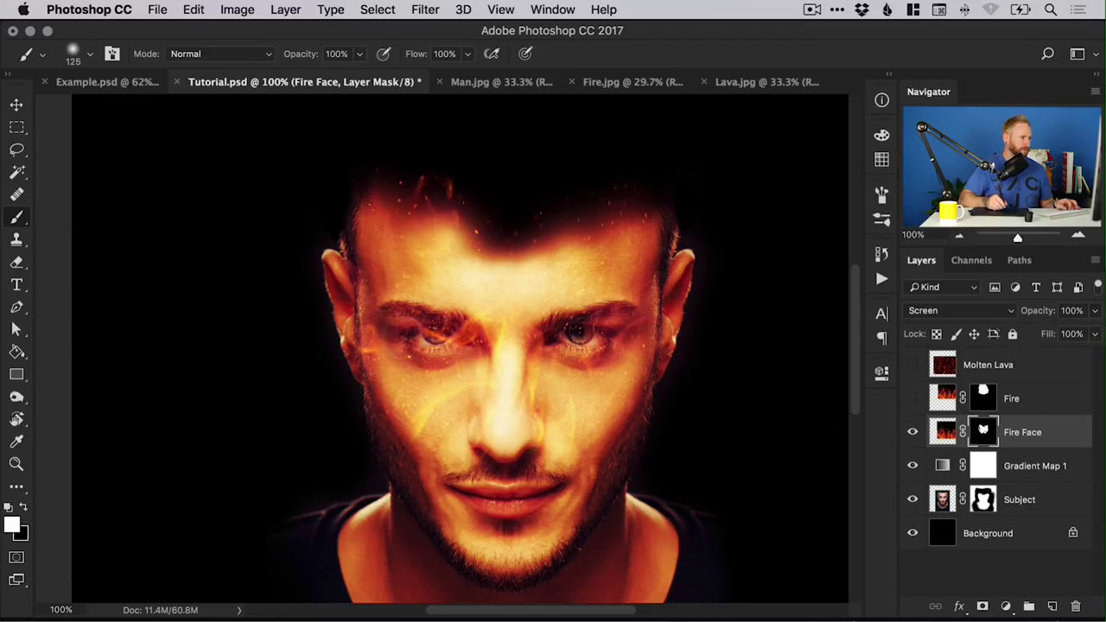
{"action": "key", "text": "x"}
{"action": "mouse_move", "coordinate": [415, 337]}
{"action": "left_mouse_down"}
{"action": "mouse_move", "coordinate": [456, 337]}
{"action": "mouse_move", "coordinate": [430, 337]}
{"action": "left_mouse_up"}
{"action": "mouse_move", "coordinate": [592, 328]}
{"action": "left_mouse_down"}
{"action": "mouse_move", "coordinate": [561, 337]}
{"action": "mouse_move", "coordinate": [605, 336]}
{"action": "mouse_move", "coordinate": [596, 339]}
{"action": "left_mouse_up"}
{"action": "key", "text": "x"}
{"action": "mouse_move", "coordinate": [449, 293]}
{"action": "left_mouse_down"}
{"action": "mouse_move", "coordinate": [418, 319]}
{"action": "mouse_move", "coordinate": [439, 330]}
{"action": "mouse_move", "coordinate": [424, 336]}
{"action": "mouse_move", "coordinate": [458, 334]}
{"action": "left_mouse_up"}
{"action": "key", "text": "x"}
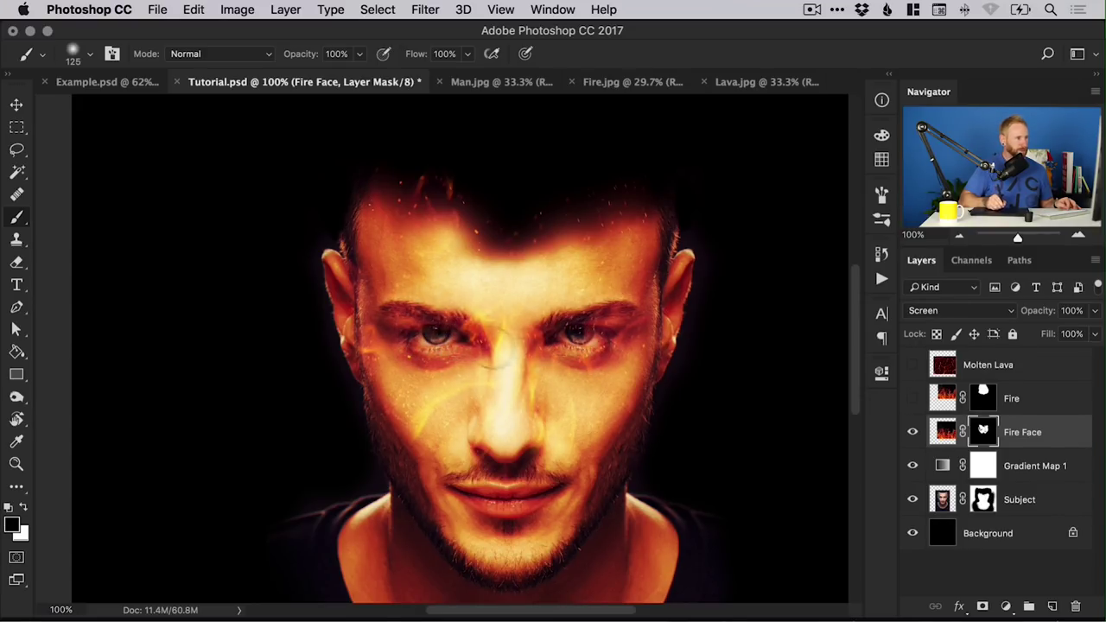
{"action": "key", "text": "x"}
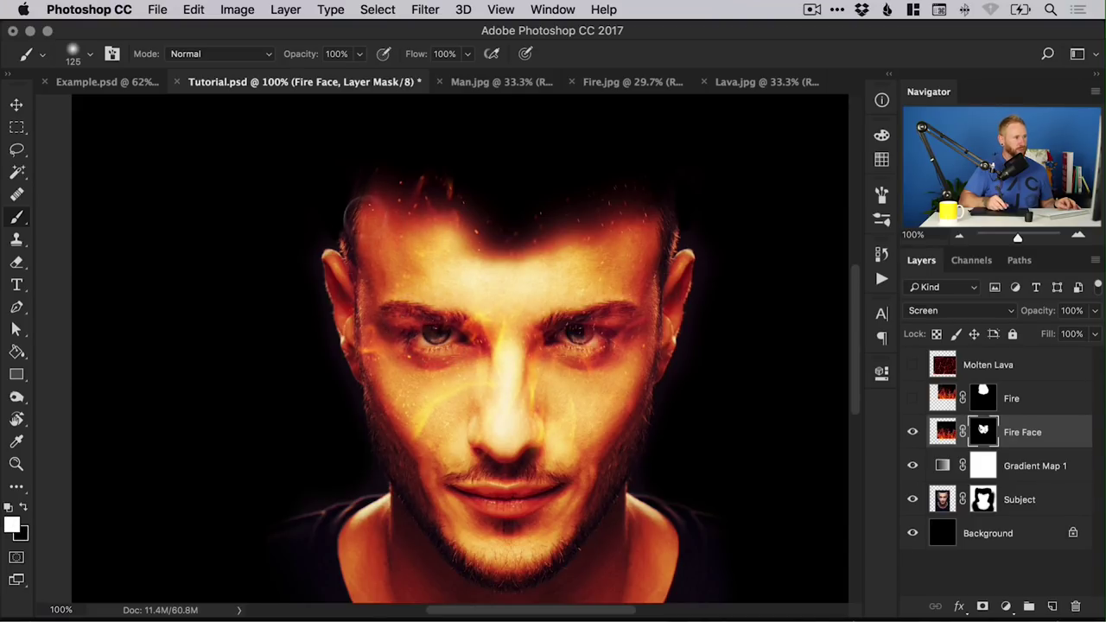
Try the Lighten, Multiply and Overlay blend modes on the Fire Face layer
{"action": "left_click_drag", "start_coordinate": [801, 390], "coordinate": [789, 418]}
{"action": "key", "text": "v"}
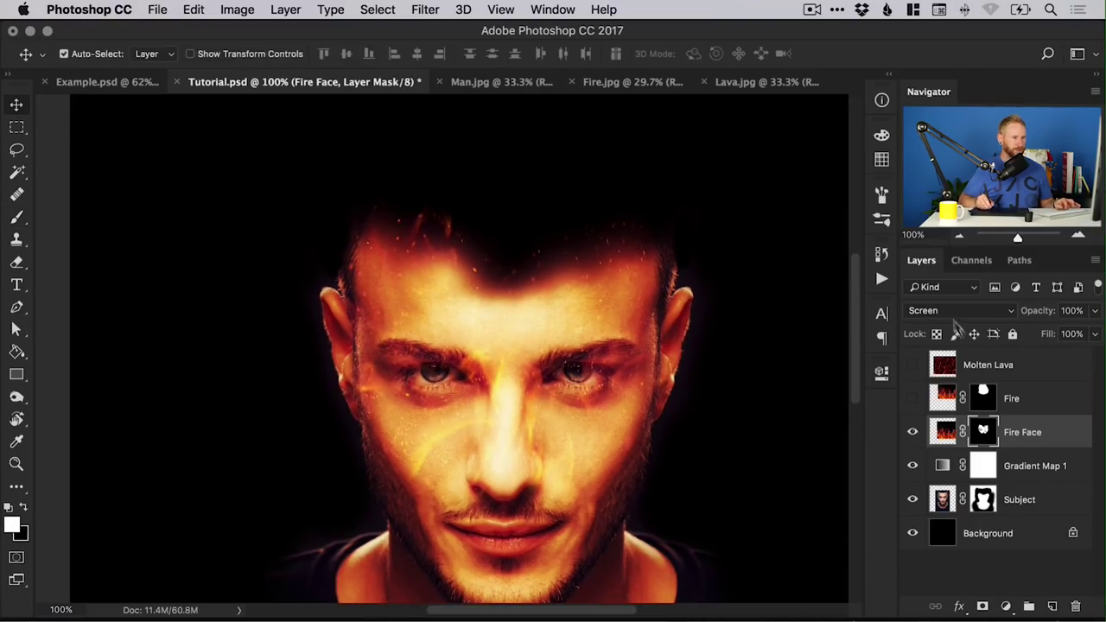
{"action": "left_click", "coordinate": [951, 311]}
{"action": "left_click", "coordinate": [952, 295]}
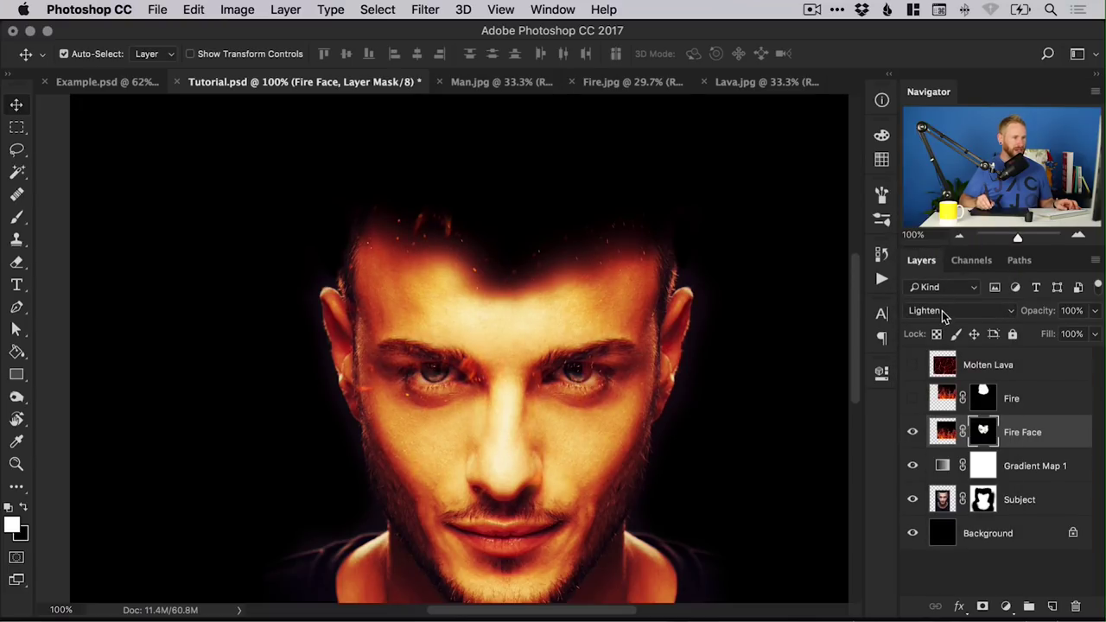
{"action": "left_click", "coordinate": [950, 313]}
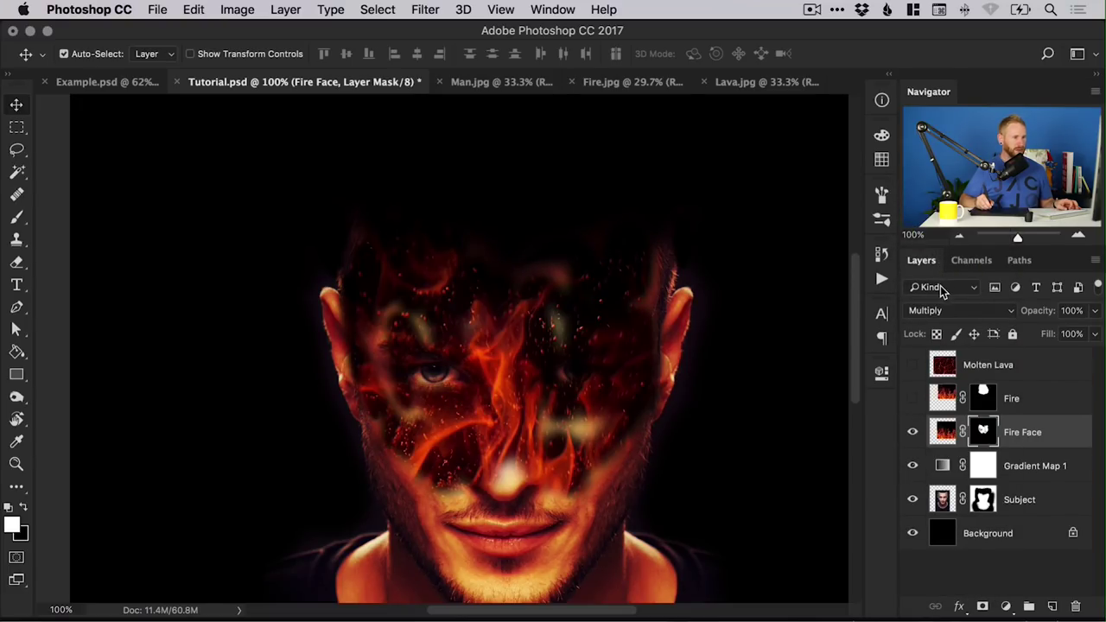
{"action": "left_click", "coordinate": [937, 308]}
{"action": "left_click", "coordinate": [943, 447]}
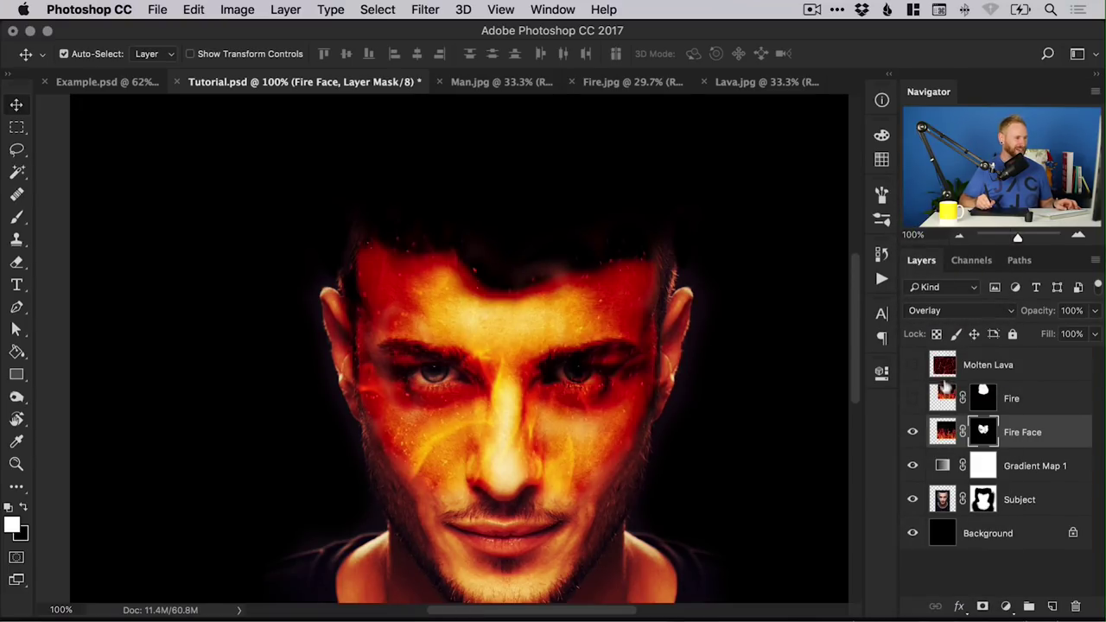
Set the Fire Face layer's blend mode back to Screen and show the Fire layer again
{"action": "left_click", "coordinate": [934, 311]}
{"action": "left_click", "coordinate": [944, 245]}
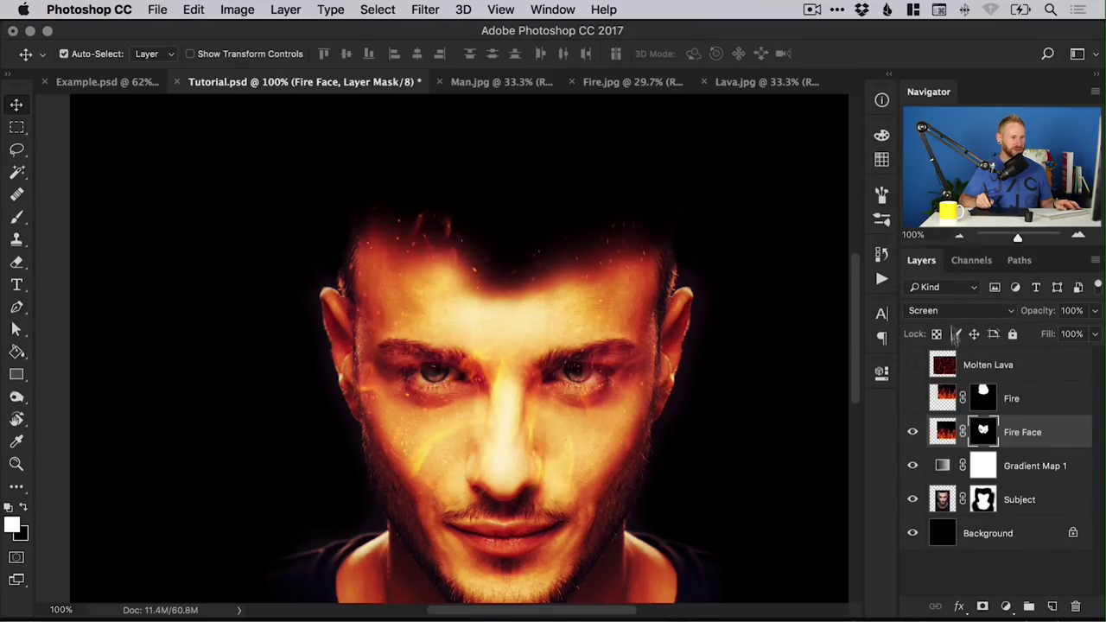
{"action": "left_click", "coordinate": [913, 399]}
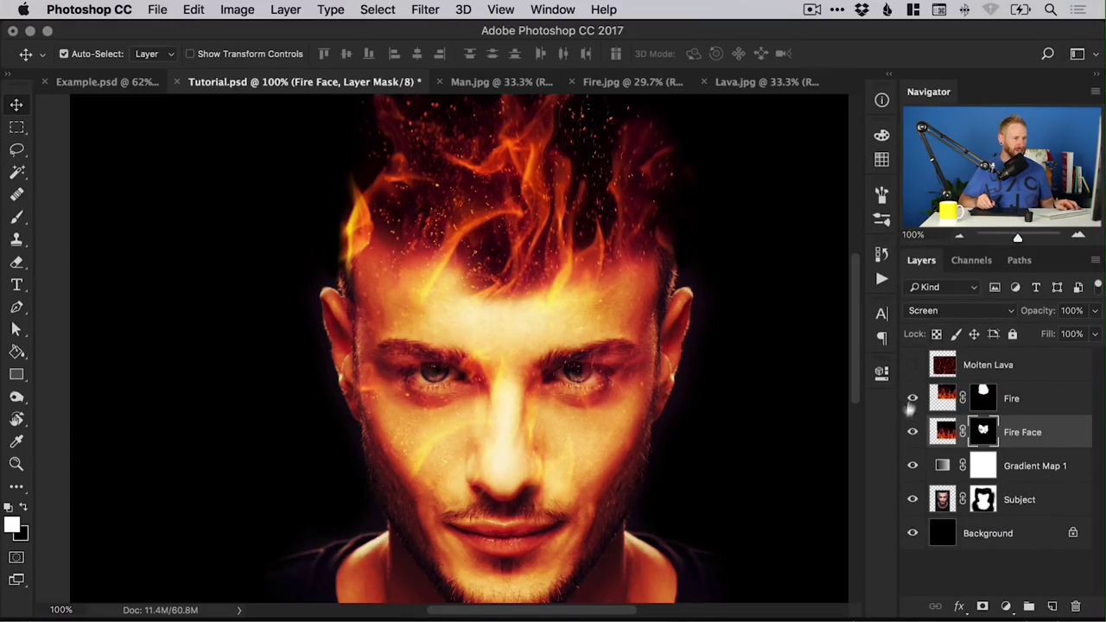
Toggle the Fire and Fire Face layers off and on to compare the portrait with and without the flames
{"action": "left_click", "coordinate": [912, 400]}
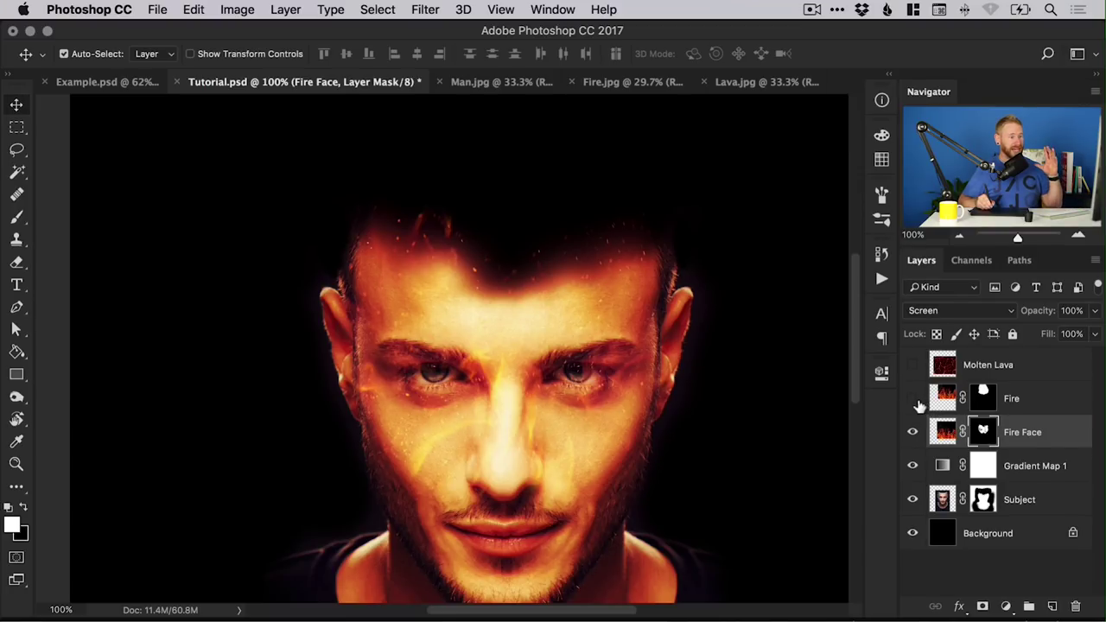
{"action": "left_click", "coordinate": [914, 400]}
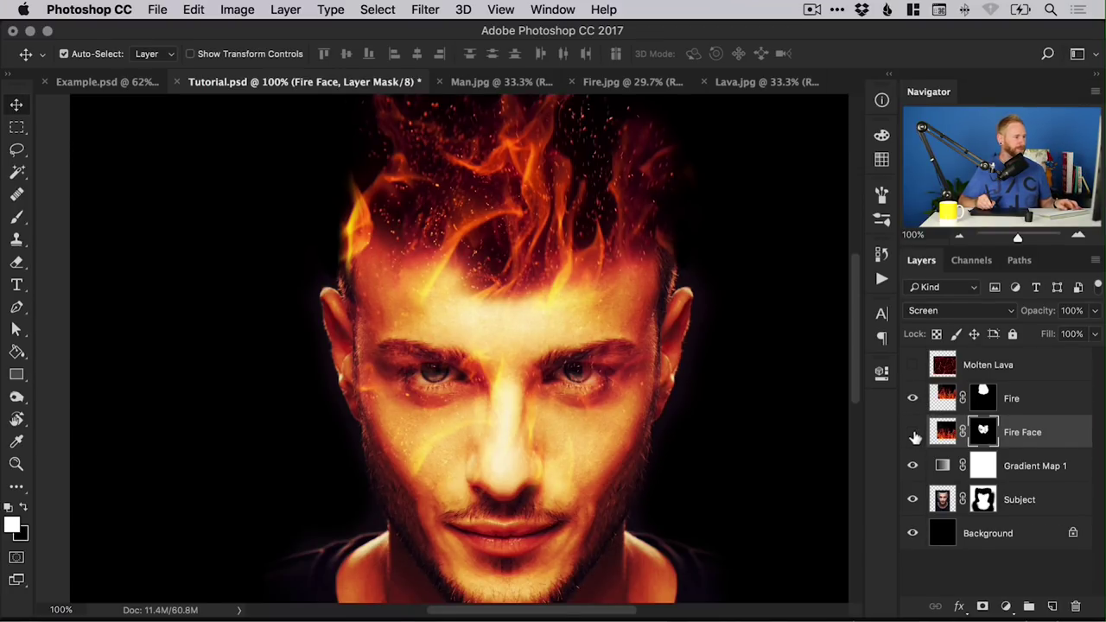
{"action": "left_click", "coordinate": [913, 433]}
{"action": "left_click", "coordinate": [914, 433]}
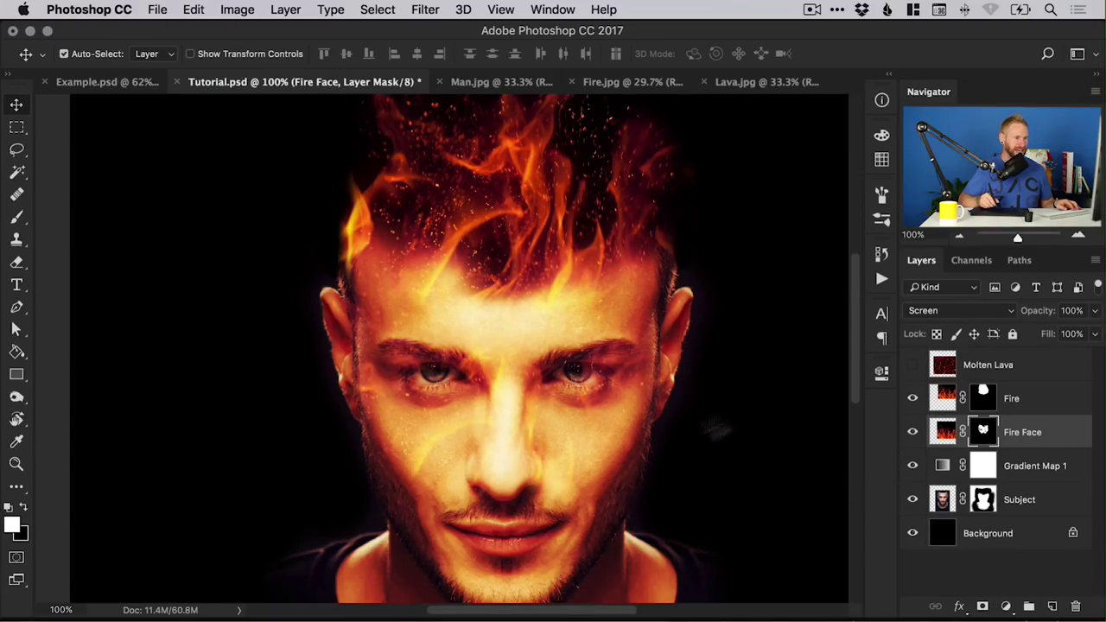
Show the Molten Lava layer, scale it to about 80%, and position it over the man's face
{"action": "left_click", "coordinate": [913, 364]}
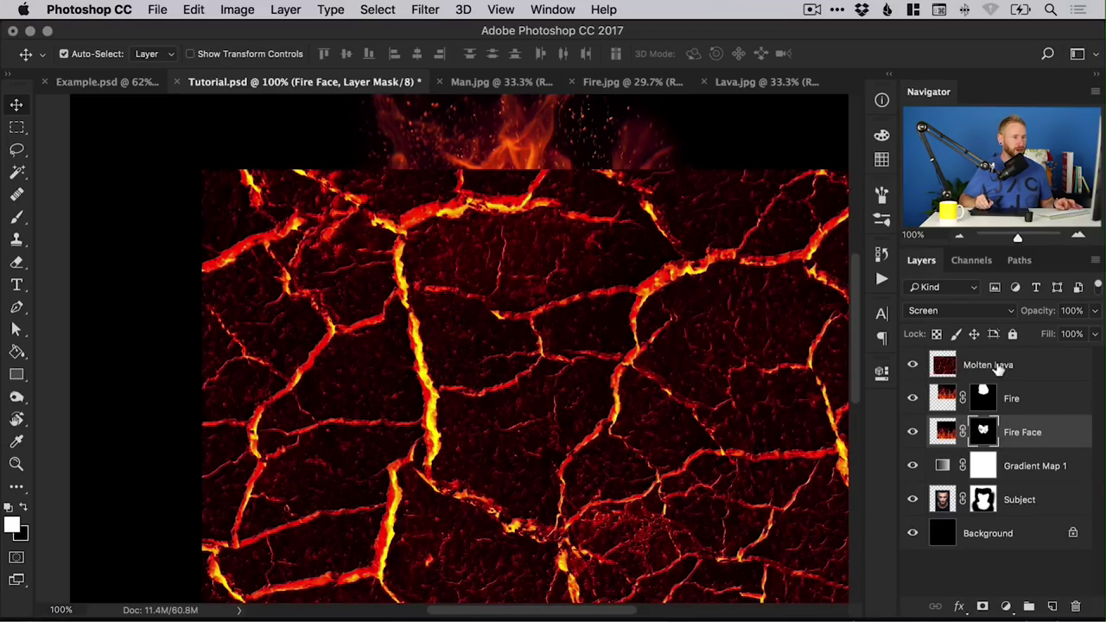
{"action": "left_click", "coordinate": [999, 367]}
{"action": "key", "text": "super+minus"}
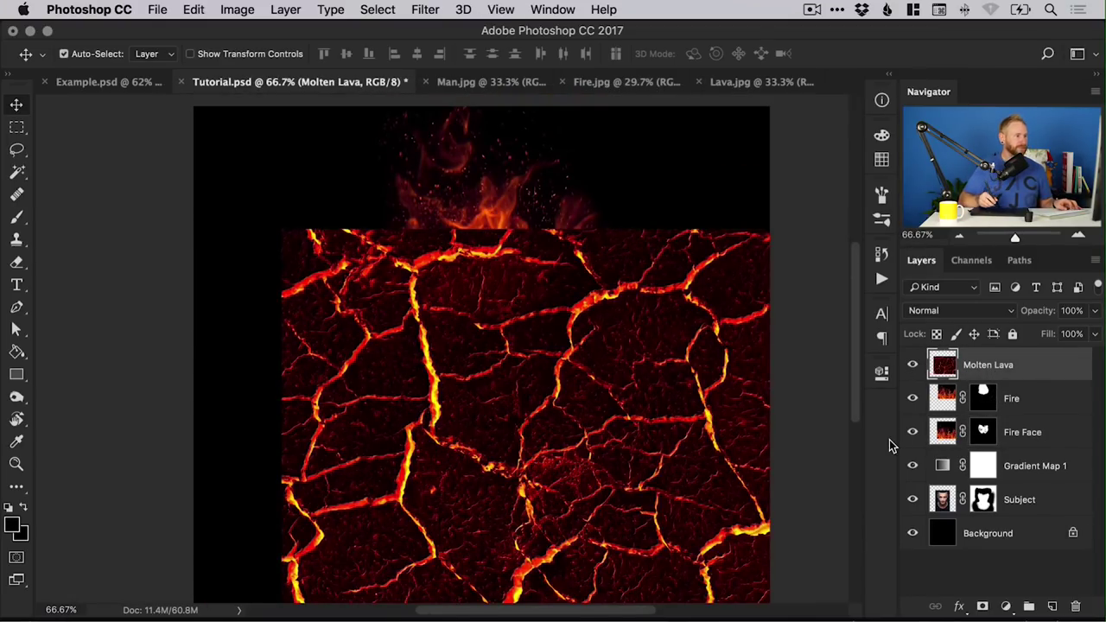
{"action": "left_click_drag", "start_coordinate": [733, 366], "coordinate": [675, 291]}
{"action": "key", "text": "super+t"}
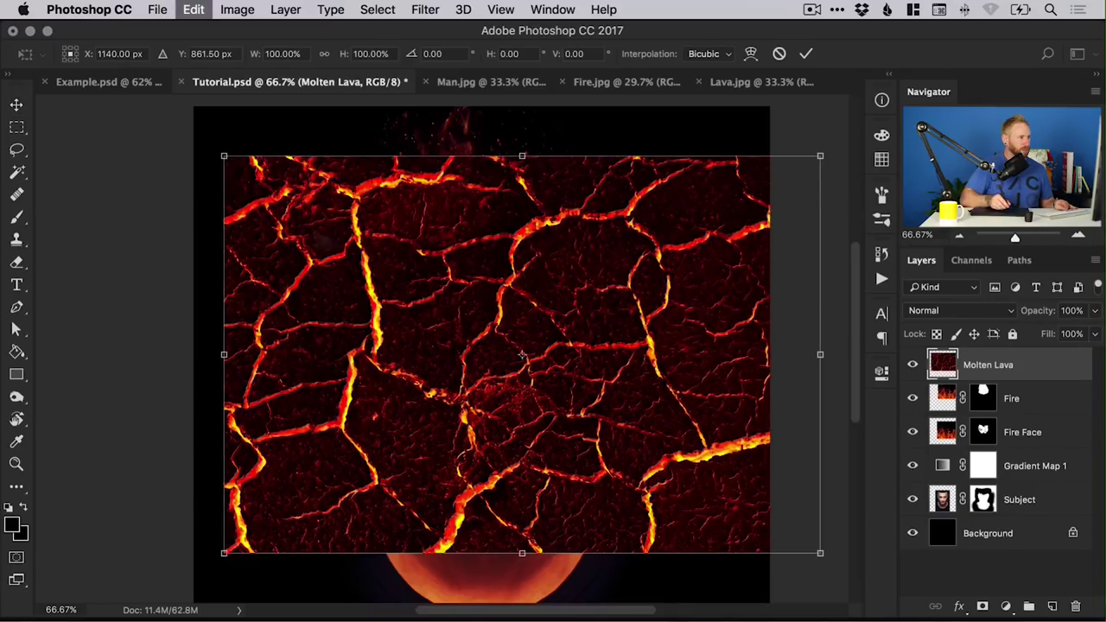
{"action": "left_click_drag", "start_coordinate": [224, 156], "coordinate": [284, 195]}
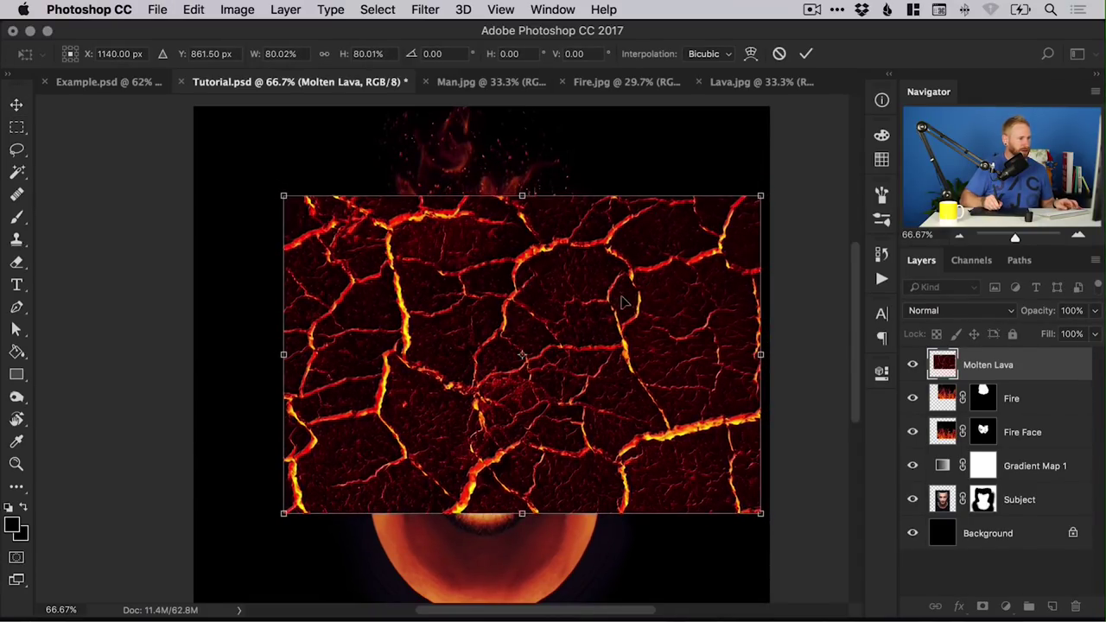
{"action": "key", "text": "Return"}
{"action": "left_click_drag", "start_coordinate": [639, 314], "coordinate": [603, 325]}
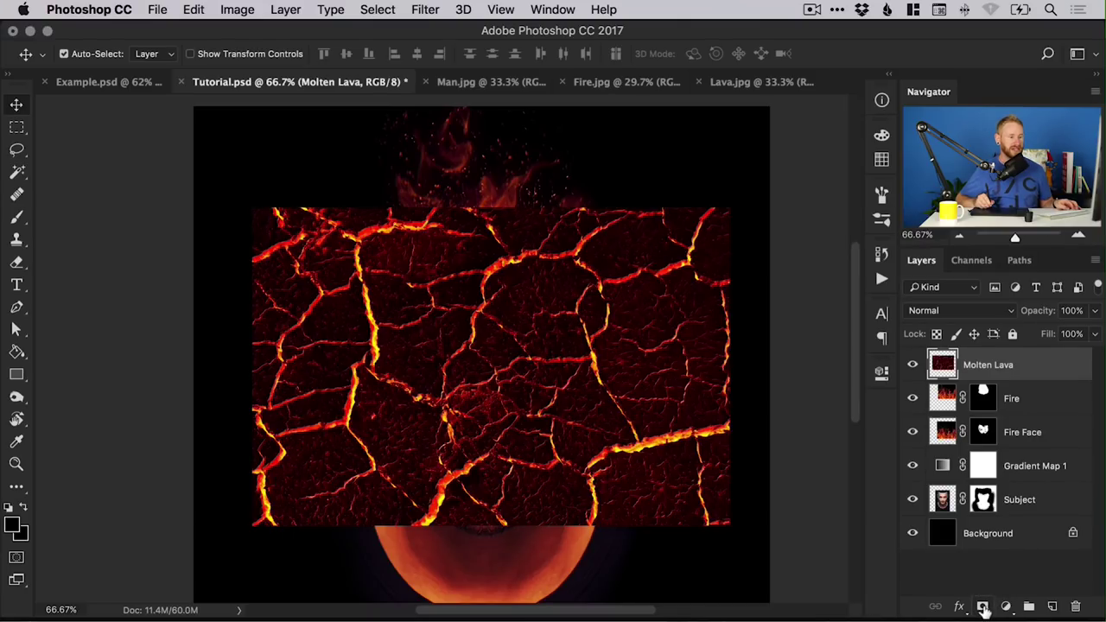
Add a black mask to the Molten Lava layer and paint white to reveal lava around the image-left eye and cheek
{"action": "left_click", "coordinate": [982, 608], "text": "alt"}
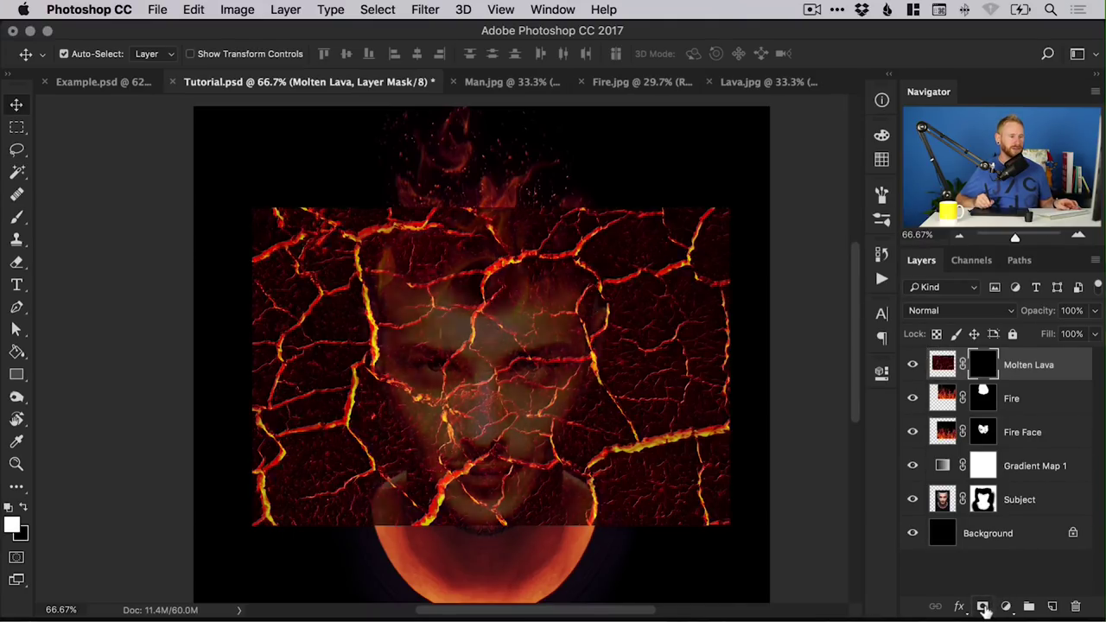
{"action": "key", "text": "b"}
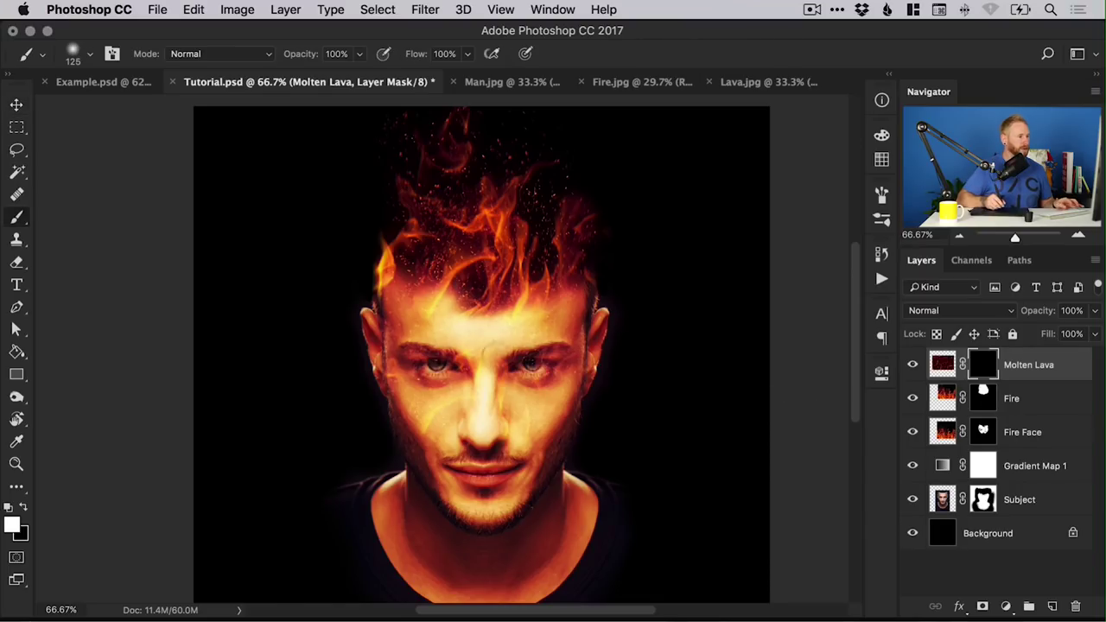
{"action": "mouse_move", "coordinate": [394, 292]}
{"action": "left_mouse_down"}
{"action": "mouse_move", "coordinate": [395, 352]}
{"action": "mouse_move", "coordinate": [376, 315]}
{"action": "mouse_move", "coordinate": [375, 330]}
{"action": "mouse_move", "coordinate": [387, 382]}
{"action": "mouse_move", "coordinate": [367, 320]}
{"action": "mouse_move", "coordinate": [410, 420]}
{"action": "mouse_move", "coordinate": [388, 302]}
{"action": "mouse_move", "coordinate": [443, 312]}
{"action": "mouse_move", "coordinate": [478, 340]}
{"action": "mouse_move", "coordinate": [484, 402]}
{"action": "mouse_move", "coordinate": [414, 398]}
{"action": "left_mouse_up"}
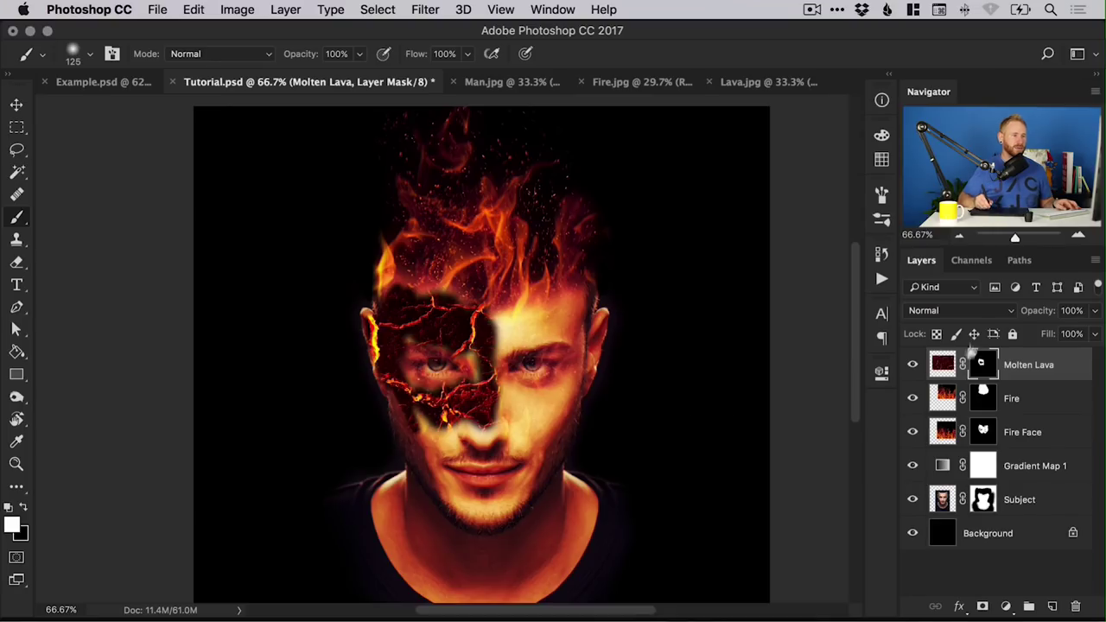
Reveal more lava on the image-left cheek, trying Overlay before setting the Molten Lava layer's blend mode to Screen
{"action": "left_click", "coordinate": [961, 311]}
{"action": "left_click", "coordinate": [945, 498]}
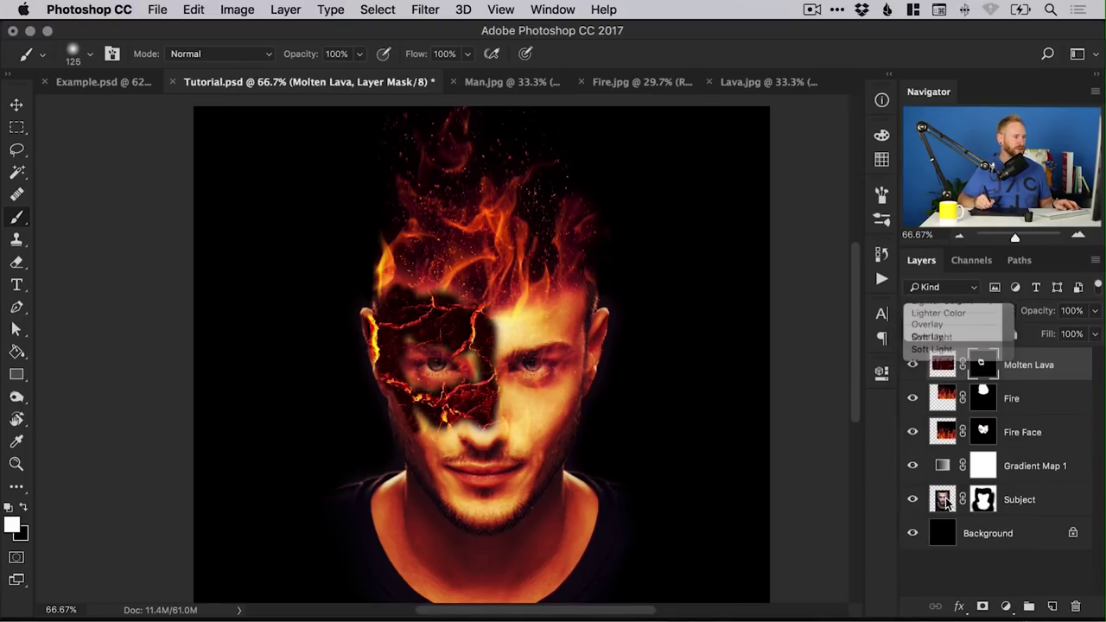
{"action": "mouse_move", "coordinate": [396, 404]}
{"action": "left_mouse_down"}
{"action": "mouse_move", "coordinate": [424, 453]}
{"action": "mouse_move", "coordinate": [451, 432]}
{"action": "left_mouse_up"}
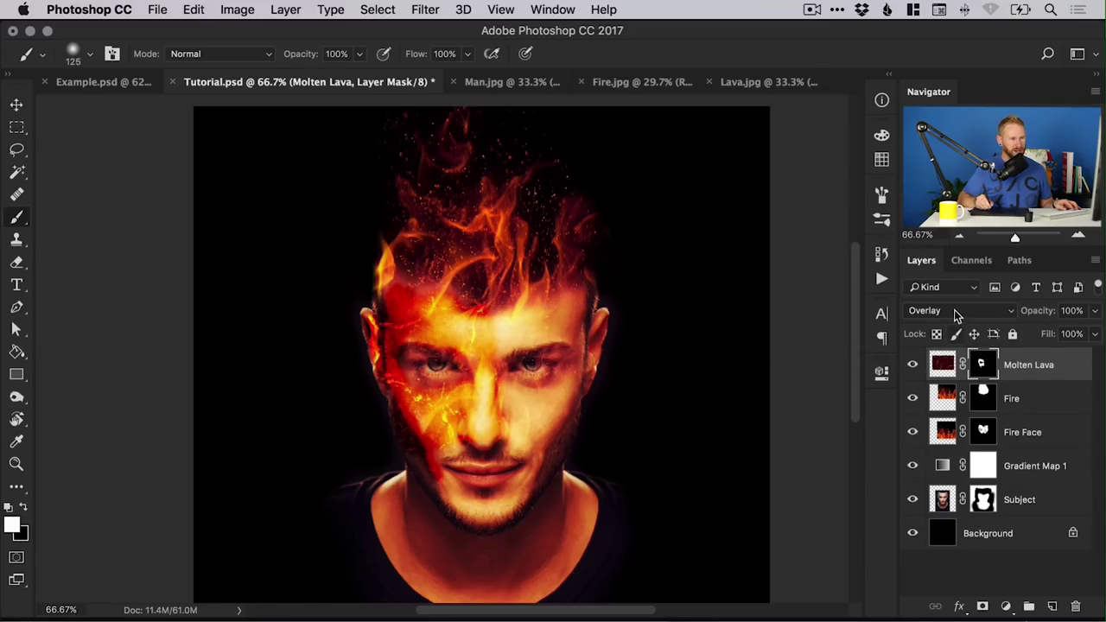
{"action": "left_click", "coordinate": [950, 310]}
{"action": "left_click", "coordinate": [937, 246]}
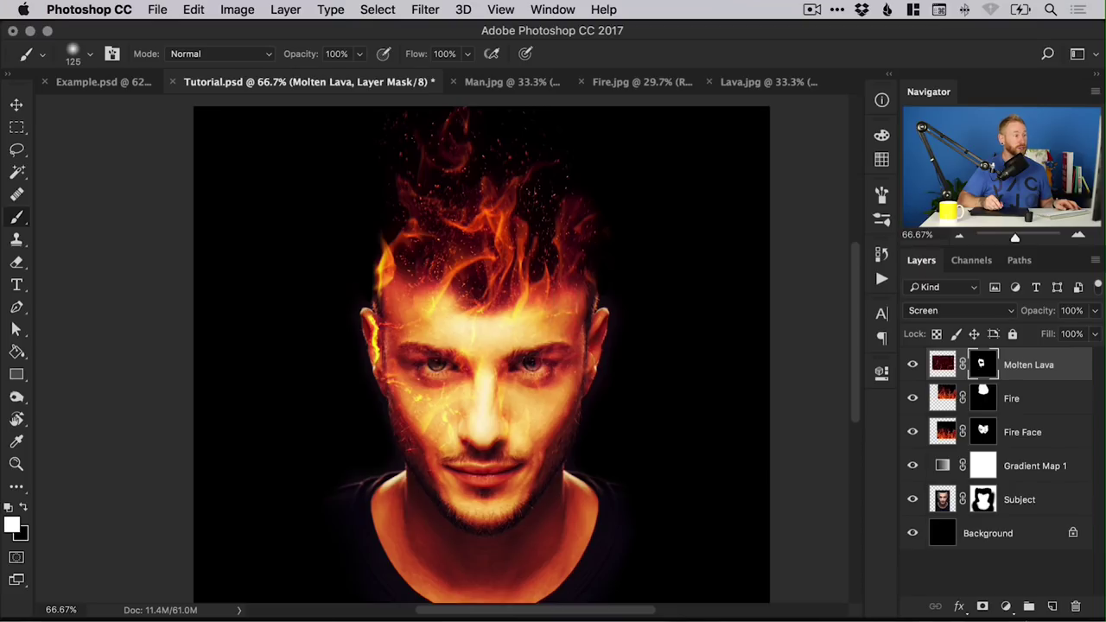
Paint white on the Molten Lava mask to reveal lava across the image-right side of the face, cheeks and chin
{"action": "mouse_move", "coordinate": [582, 343]}
{"action": "left_mouse_down"}
{"action": "mouse_move", "coordinate": [580, 313]}
{"action": "mouse_move", "coordinate": [575, 359]}
{"action": "mouse_move", "coordinate": [590, 328]}
{"action": "left_mouse_up"}
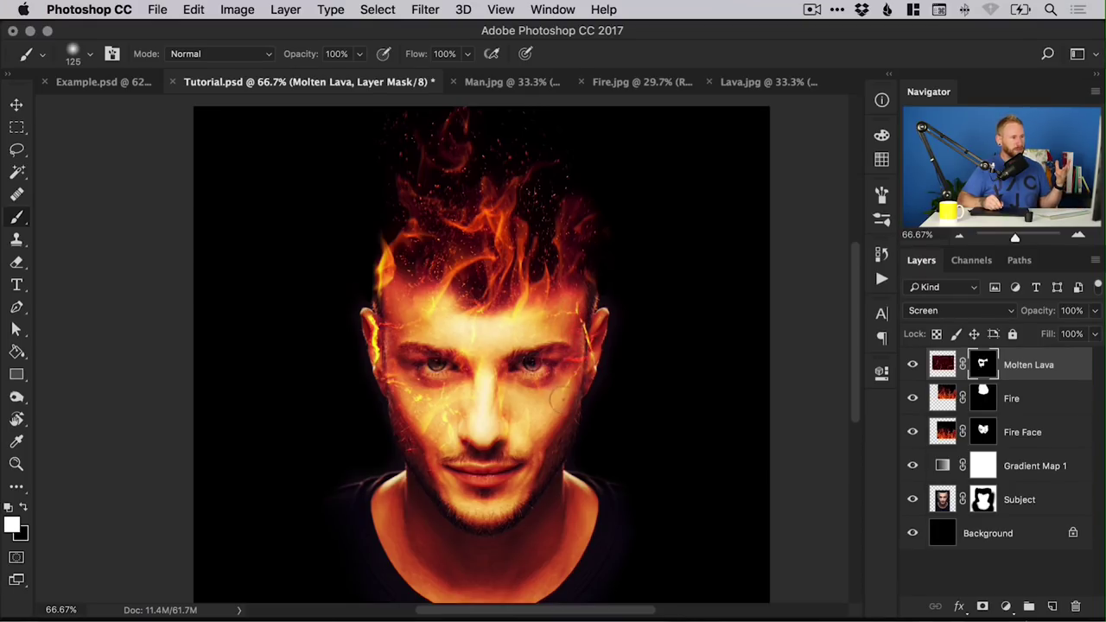
{"action": "mouse_move", "coordinate": [552, 396]}
{"action": "left_mouse_down"}
{"action": "mouse_move", "coordinate": [516, 409]}
{"action": "mouse_move", "coordinate": [535, 439]}
{"action": "mouse_move", "coordinate": [551, 437]}
{"action": "mouse_move", "coordinate": [555, 458]}
{"action": "mouse_move", "coordinate": [443, 427]}
{"action": "mouse_move", "coordinate": [456, 440]}
{"action": "mouse_move", "coordinate": [486, 433]}
{"action": "mouse_move", "coordinate": [518, 444]}
{"action": "mouse_move", "coordinate": [481, 383]}
{"action": "mouse_move", "coordinate": [514, 402]}
{"action": "left_mouse_up"}
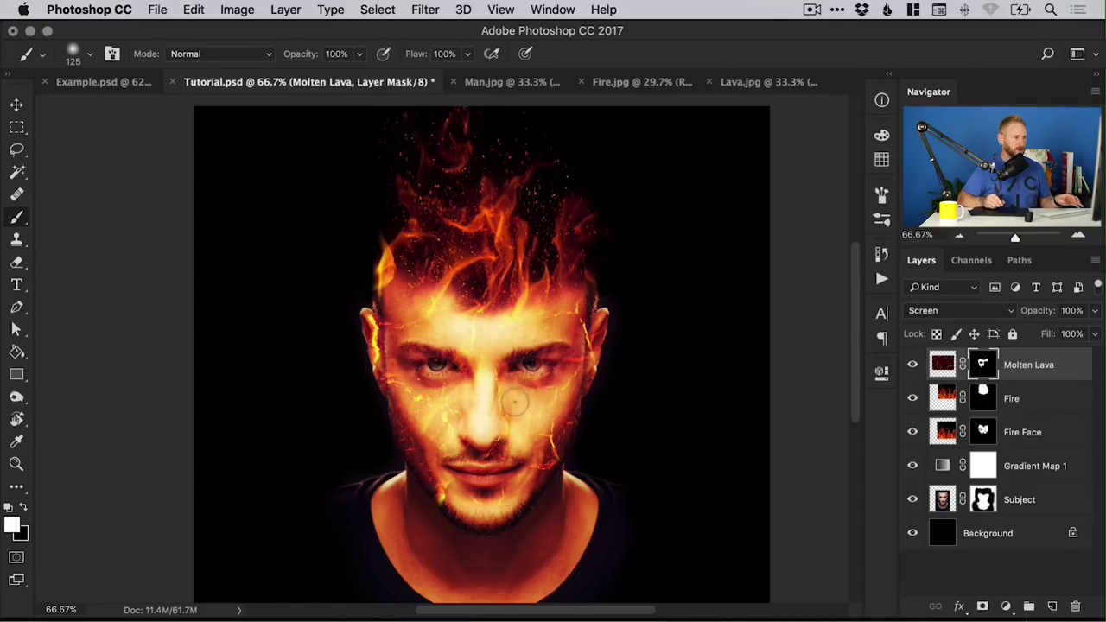
{"action": "key", "text": "v"}
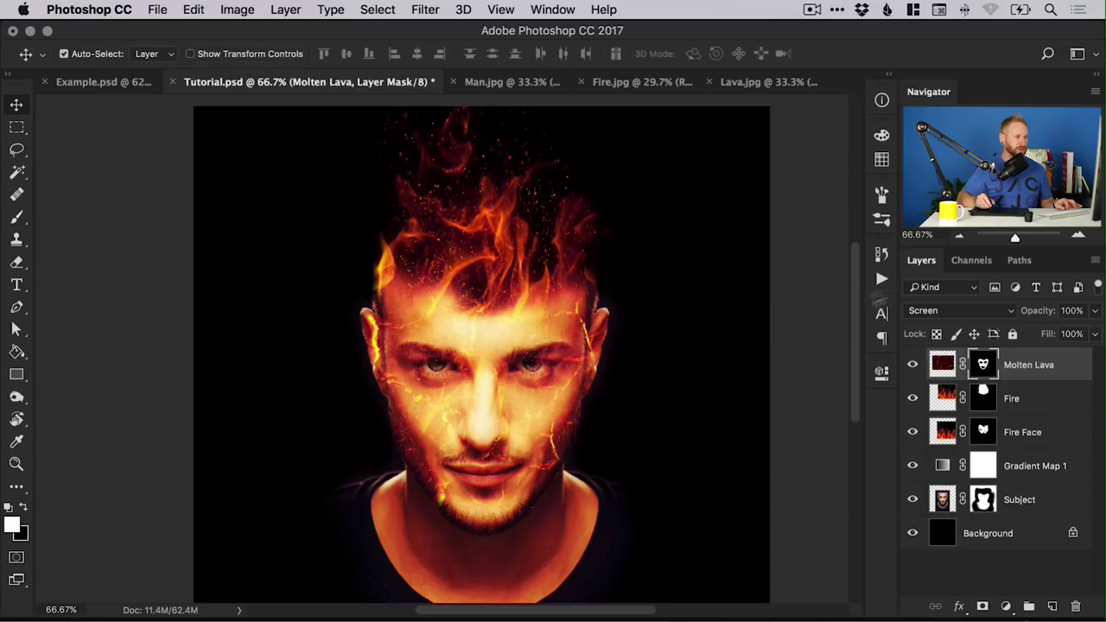
Lower the Molten Lava layer's opacity to 40%, checking the effect on the face with the layer hidden and shown
{"action": "left_click", "coordinate": [1094, 311]}
{"action": "left_click_drag", "start_coordinate": [1095, 334], "coordinate": [1074, 333]}
{"action": "left_click", "coordinate": [529, 403], "text": "super"}
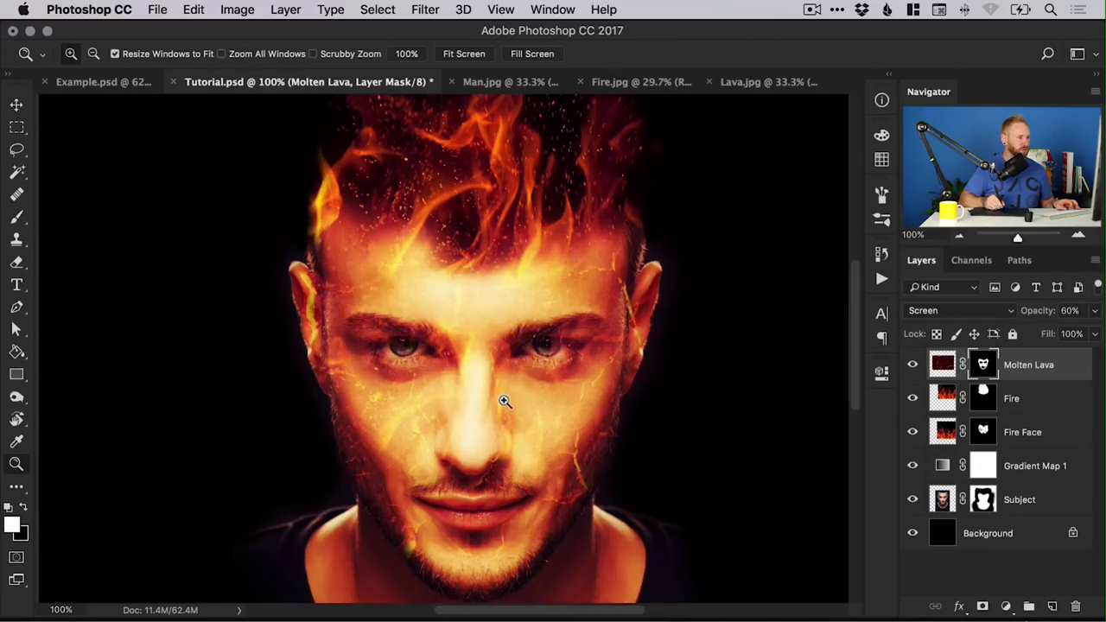
{"action": "left_click", "coordinate": [1095, 311]}
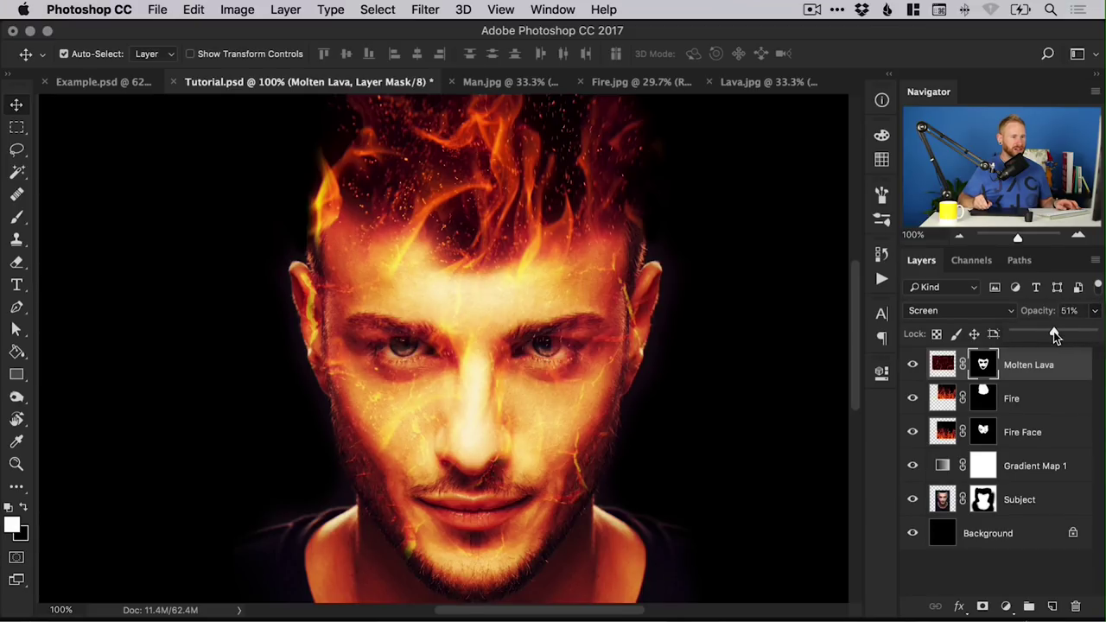
{"action": "left_click_drag", "start_coordinate": [1053, 335], "coordinate": [1052, 335]}
{"action": "left_click", "coordinate": [913, 366]}
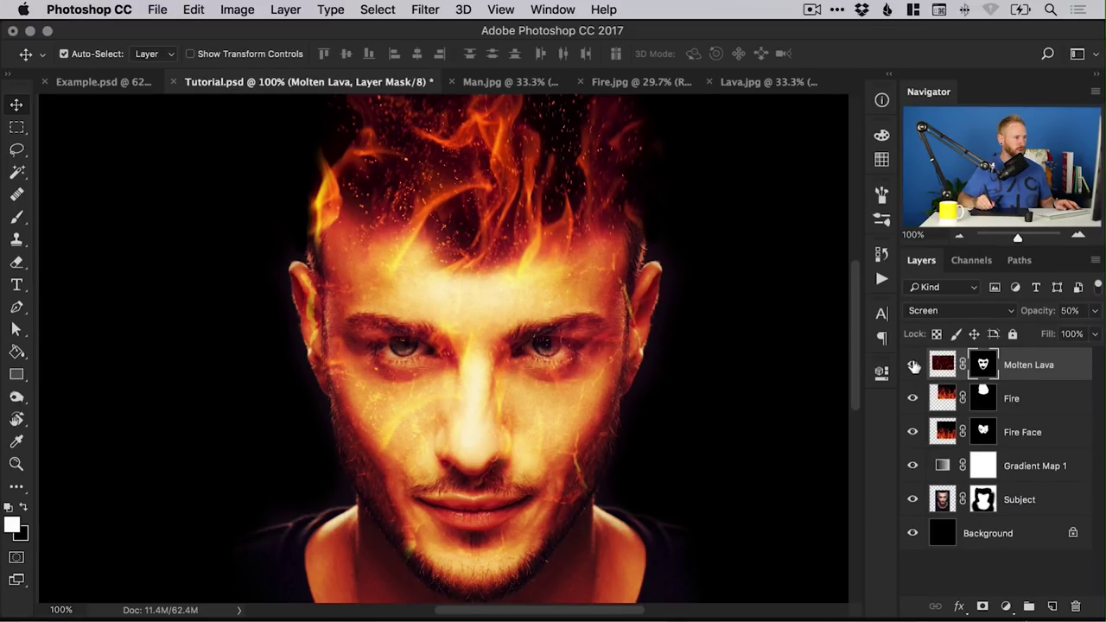
{"action": "left_click", "coordinate": [1096, 311]}
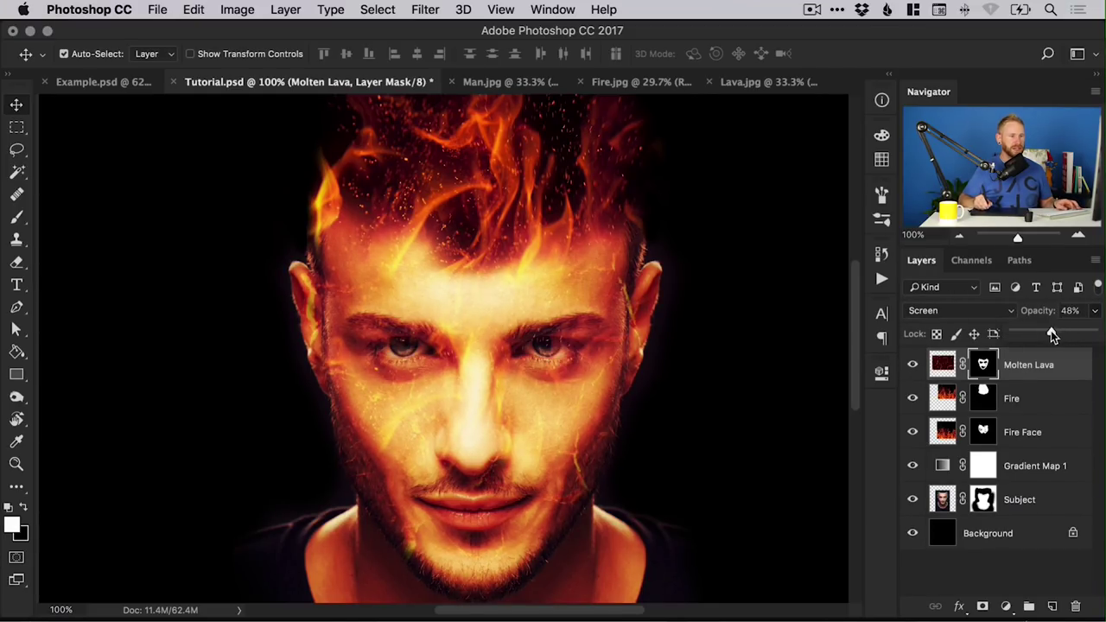
{"action": "left_click_drag", "start_coordinate": [1046, 336], "coordinate": [1044, 335]}
Duplicate the Molten Lava layer as Molten Lava copy and move the copy down over the neck and chest
{"action": "left_click", "coordinate": [1037, 367]}
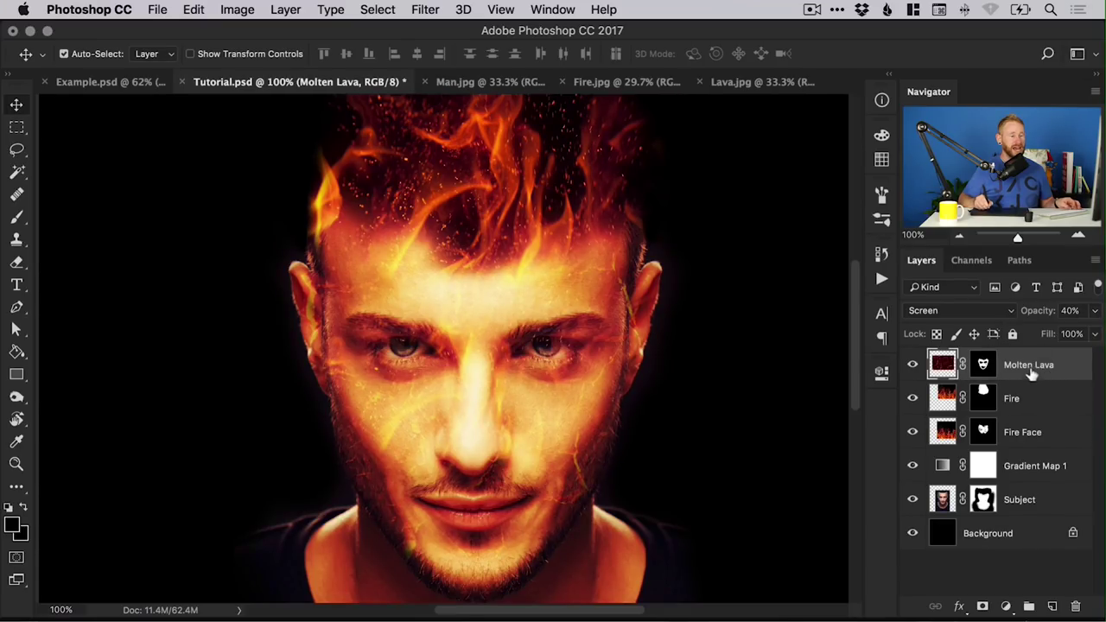
{"action": "right_click", "coordinate": [1037, 365]}
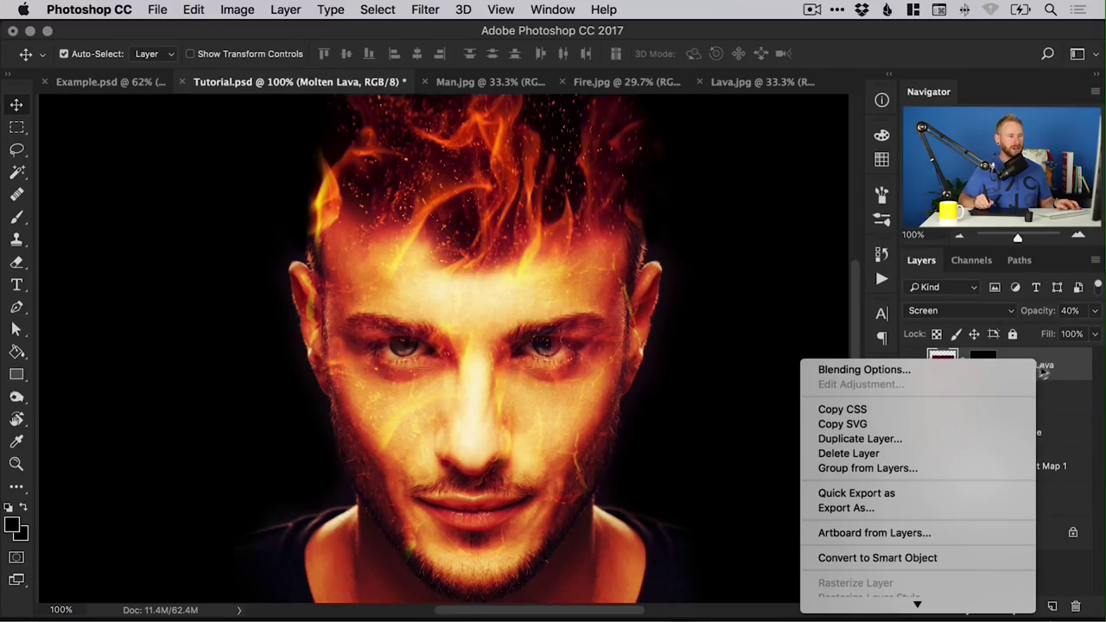
{"action": "left_click", "coordinate": [934, 440]}
{"action": "left_click", "coordinate": [786, 317]}
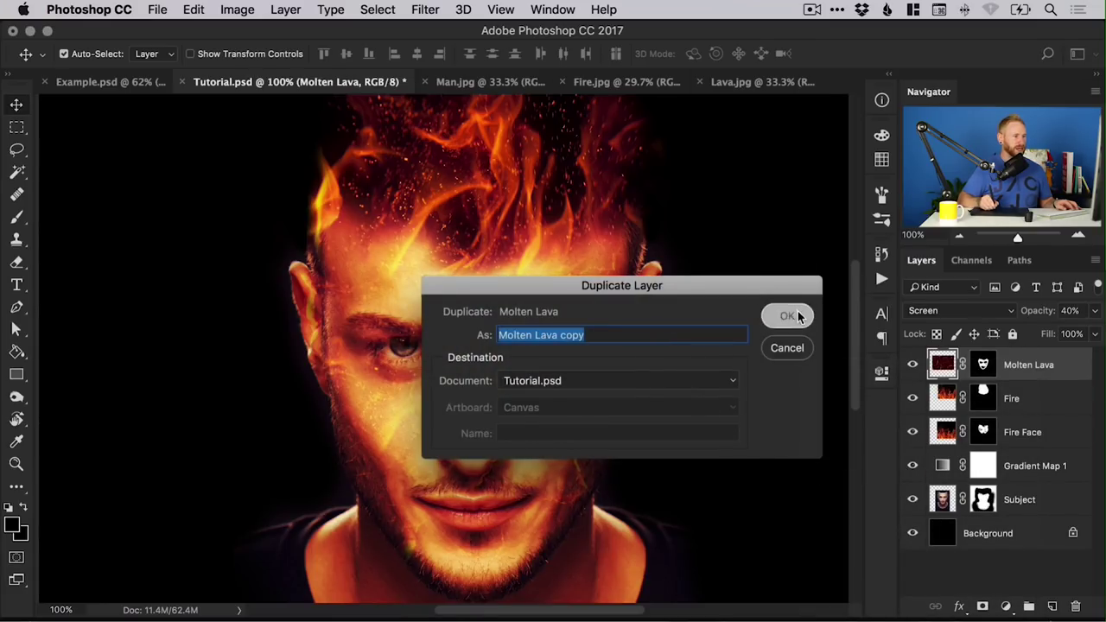
{"action": "left_click_drag", "start_coordinate": [612, 406], "coordinate": [603, 266]}
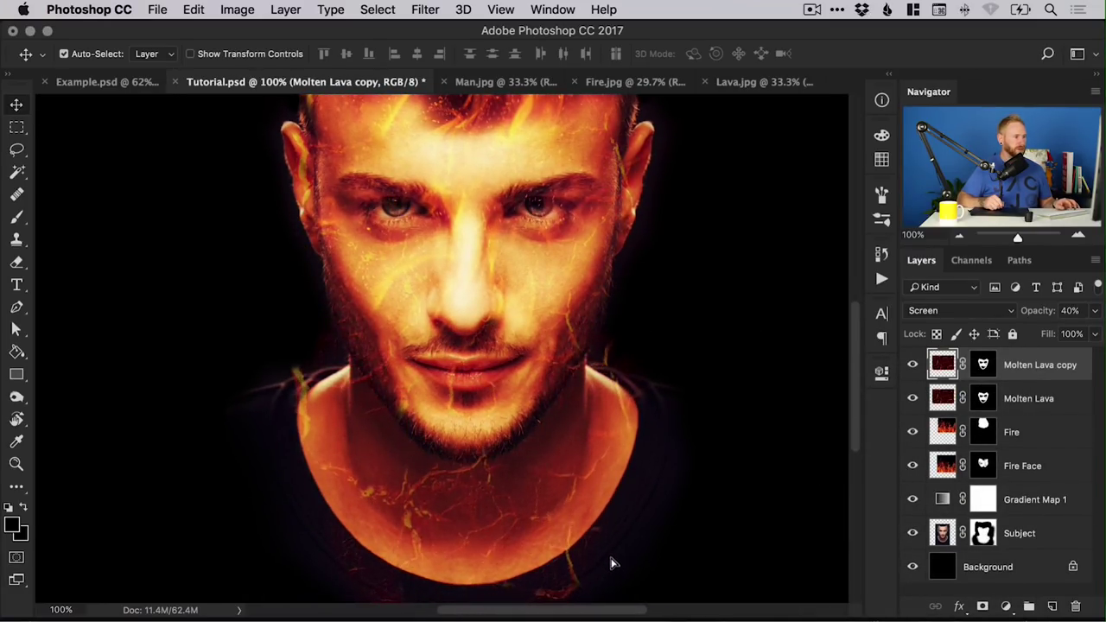
{"action": "left_click_drag", "start_coordinate": [609, 553], "coordinate": [607, 541]}
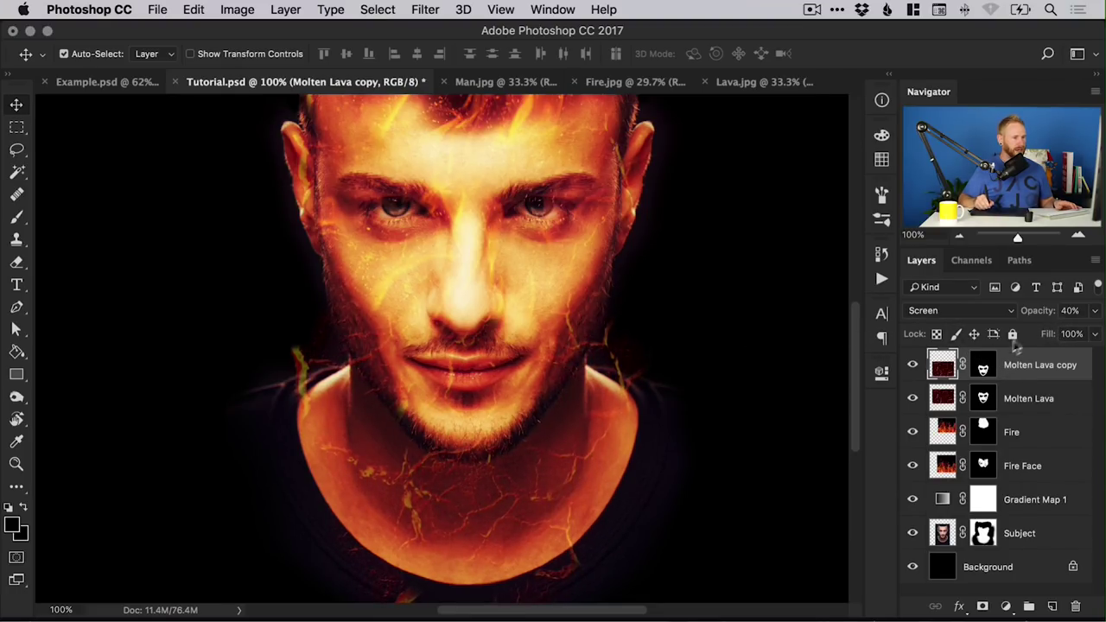
Lower the Molten Lava copy layer's opacity to 20% and mask out its lava over the shirt and background with black
{"action": "left_click", "coordinate": [1094, 311]}
{"action": "left_click_drag", "start_coordinate": [1034, 329], "coordinate": [1029, 331]}
{"action": "left_click", "coordinate": [985, 368]}
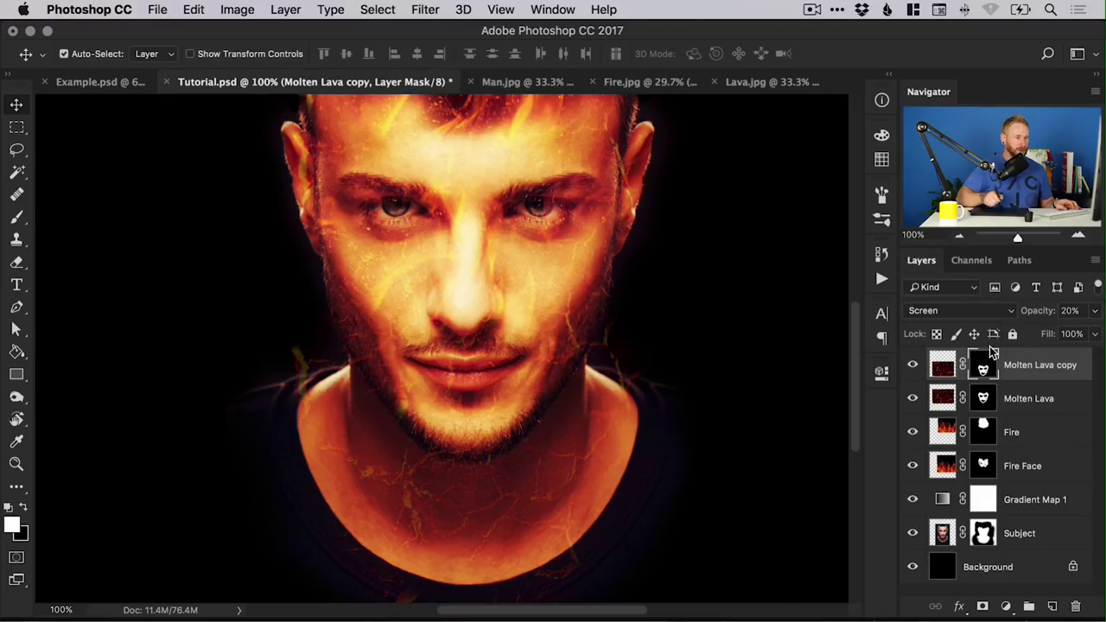
{"action": "key", "text": "super+minus"}
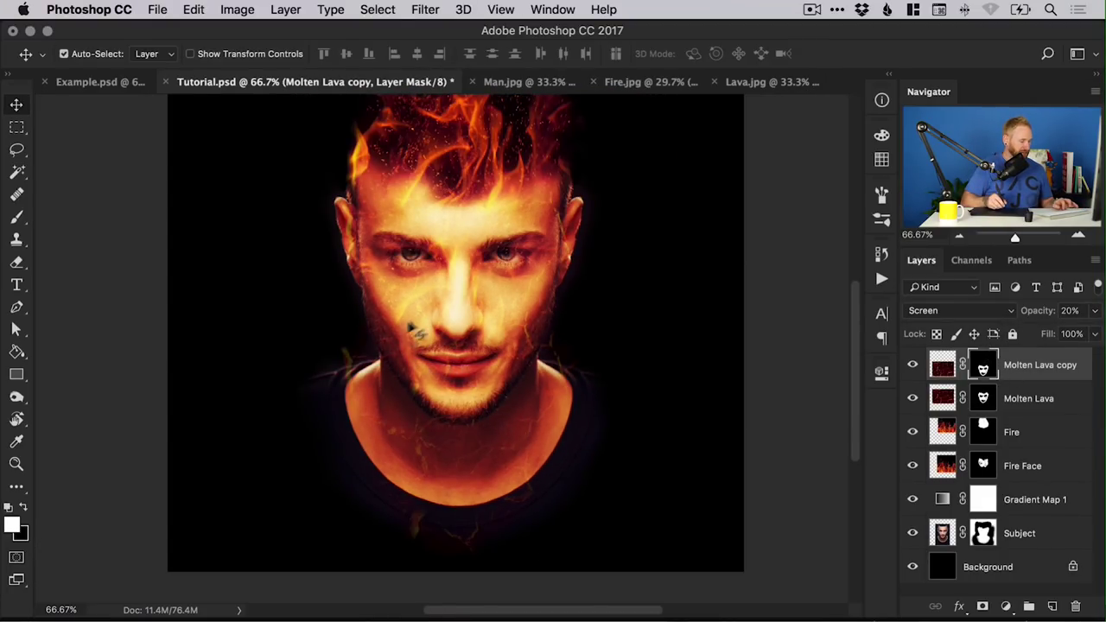
{"action": "key", "text": "b"}
{"action": "key", "text": "x"}
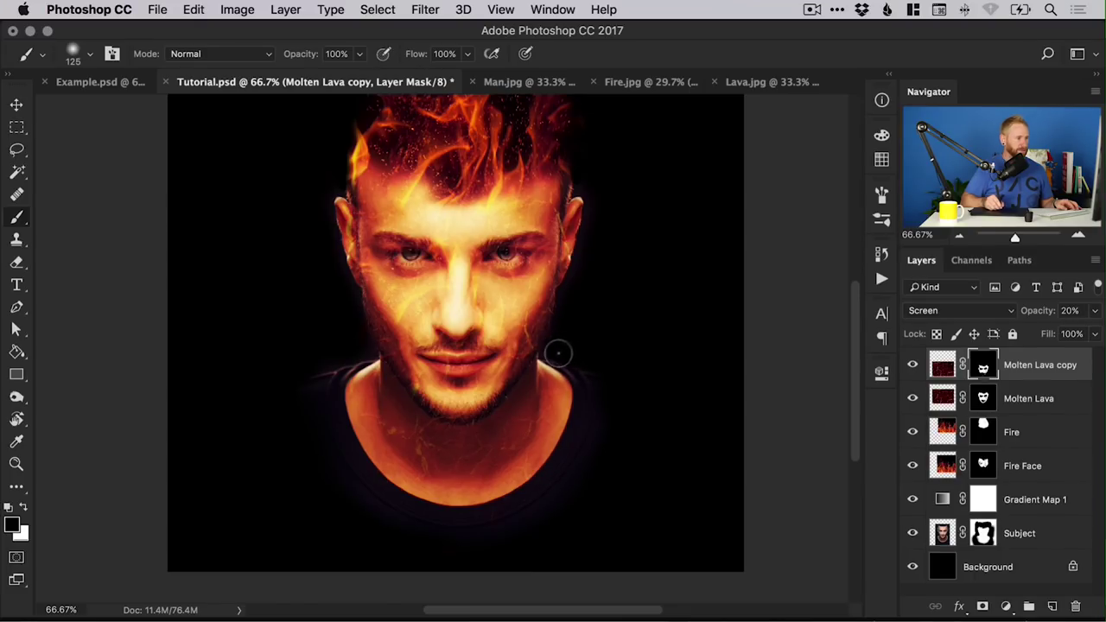
{"action": "key", "text": "v"}
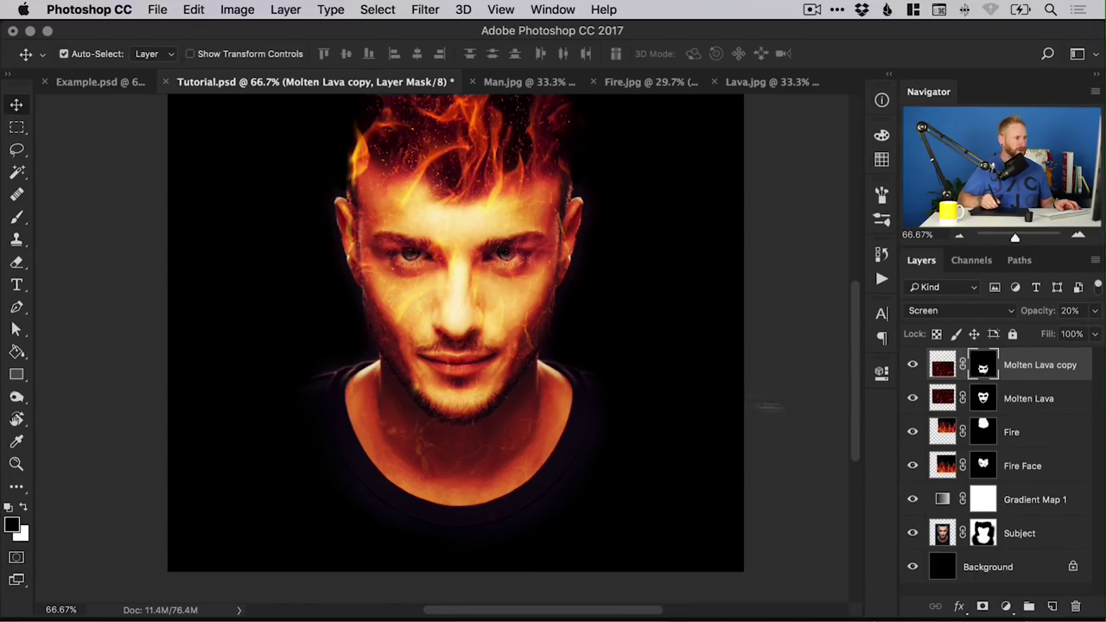
Examine the lava and fire on the portrait up close and as a whole, and compare it with Example.psd
{"action": "scroll", "coordinate": [636, 395], "scroll_direction": "up", "scroll_amount": 5}
{"action": "scroll", "coordinate": [637, 395], "scroll_direction": "left", "scroll_amount": 4}
{"action": "left_click", "coordinate": [510, 478]}
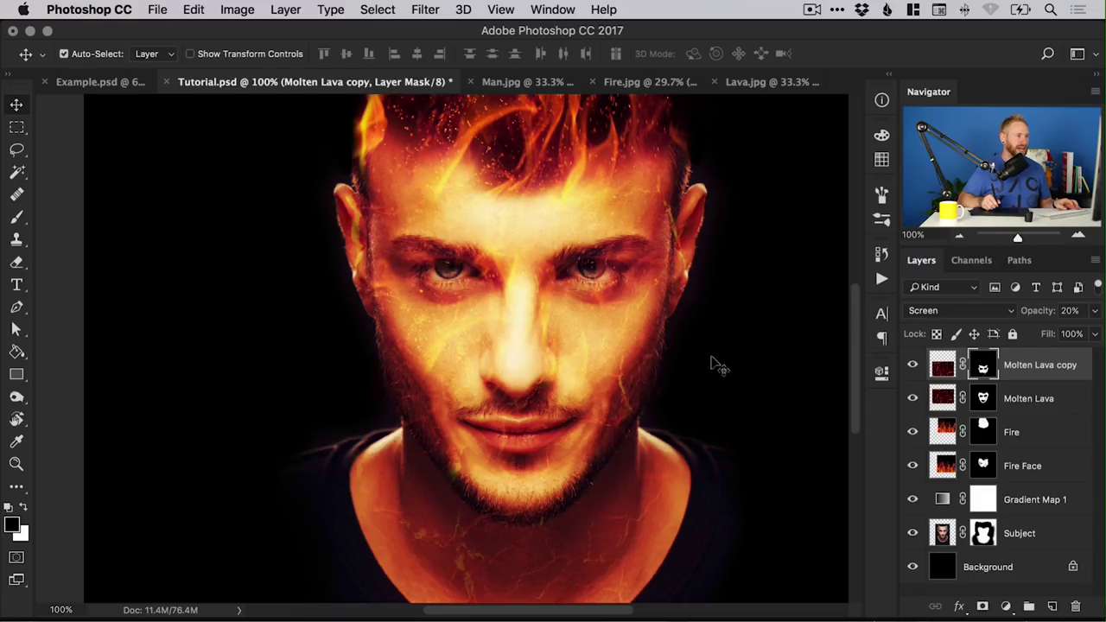
{"action": "left_click_drag", "start_coordinate": [682, 331], "coordinate": [661, 388]}
{"action": "key", "text": "super+0"}
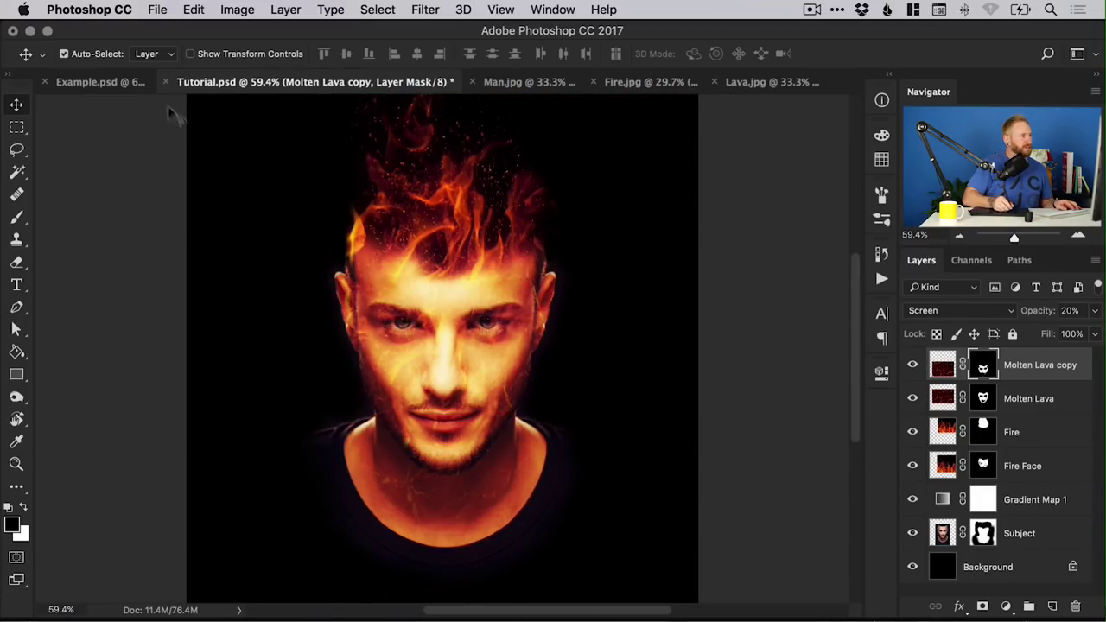
{"action": "left_click", "coordinate": [94, 81]}
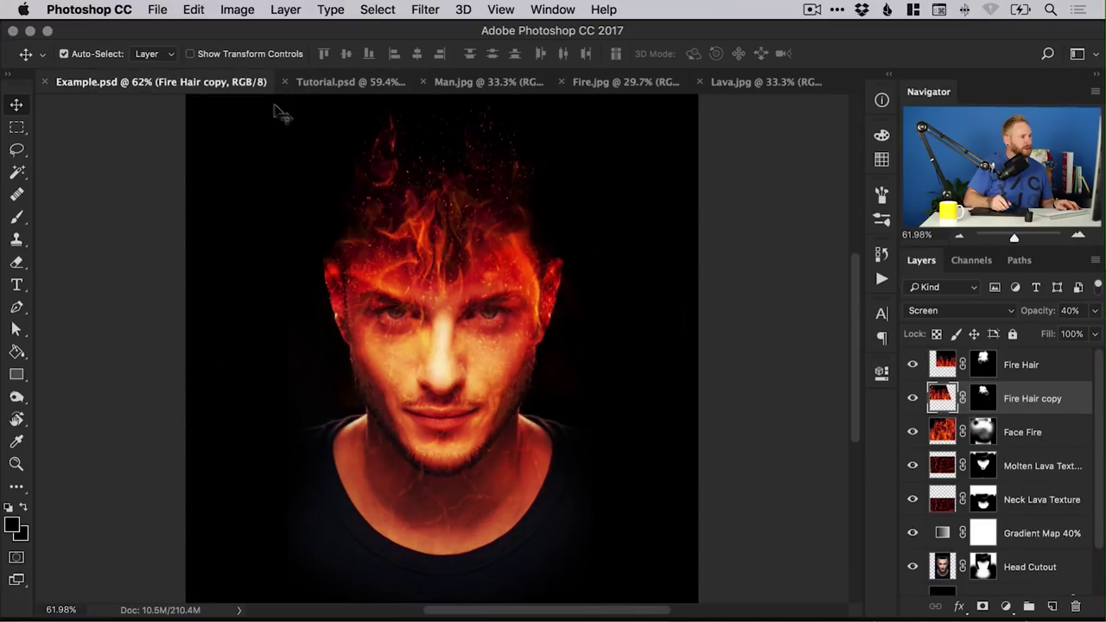
{"action": "left_click", "coordinate": [343, 81]}
{"action": "key", "text": "z"}
{"action": "left_click", "coordinate": [432, 267]}
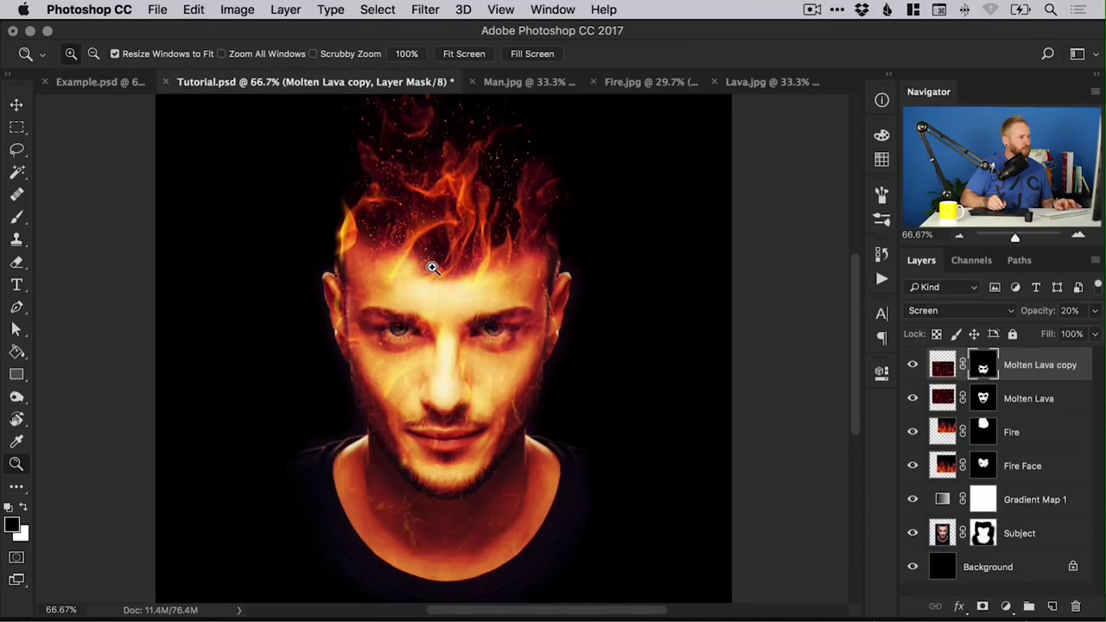
{"action": "left_click", "coordinate": [434, 272]}
{"action": "key", "text": "v"}
{"action": "scroll", "coordinate": [444, 296], "scroll_direction": "up", "scroll_amount": 1}
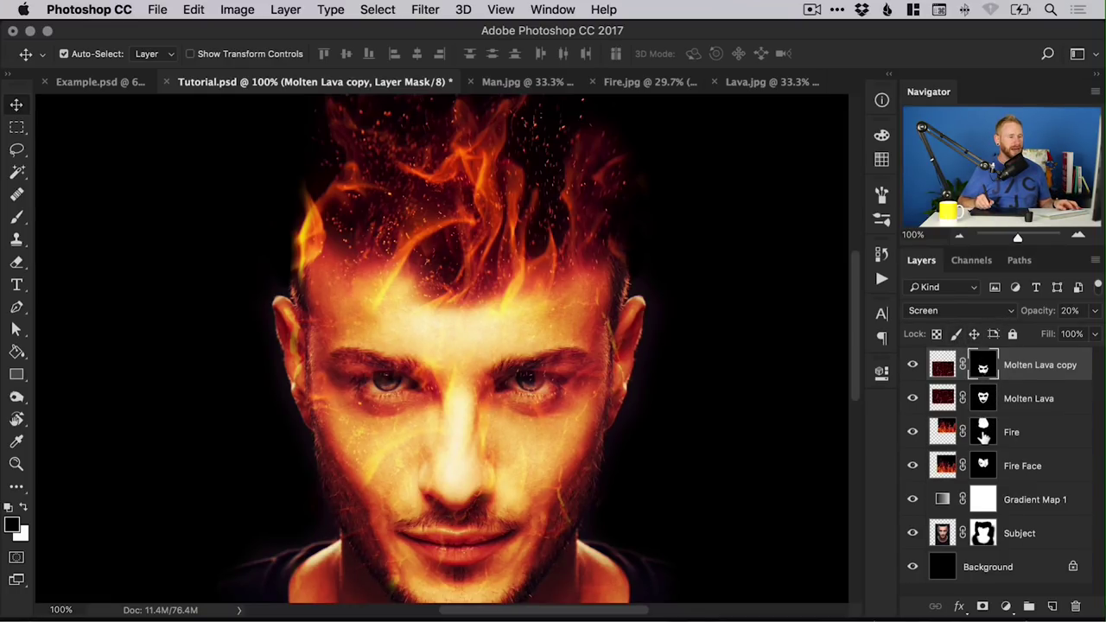
Paint black on the Subject layer's mask with a 500 px soft brush to fade the hairline and upper forehead beneath the flames
{"action": "left_click", "coordinate": [983, 437]}
{"action": "key", "text": "b"}
{"action": "key", "text": "x"}
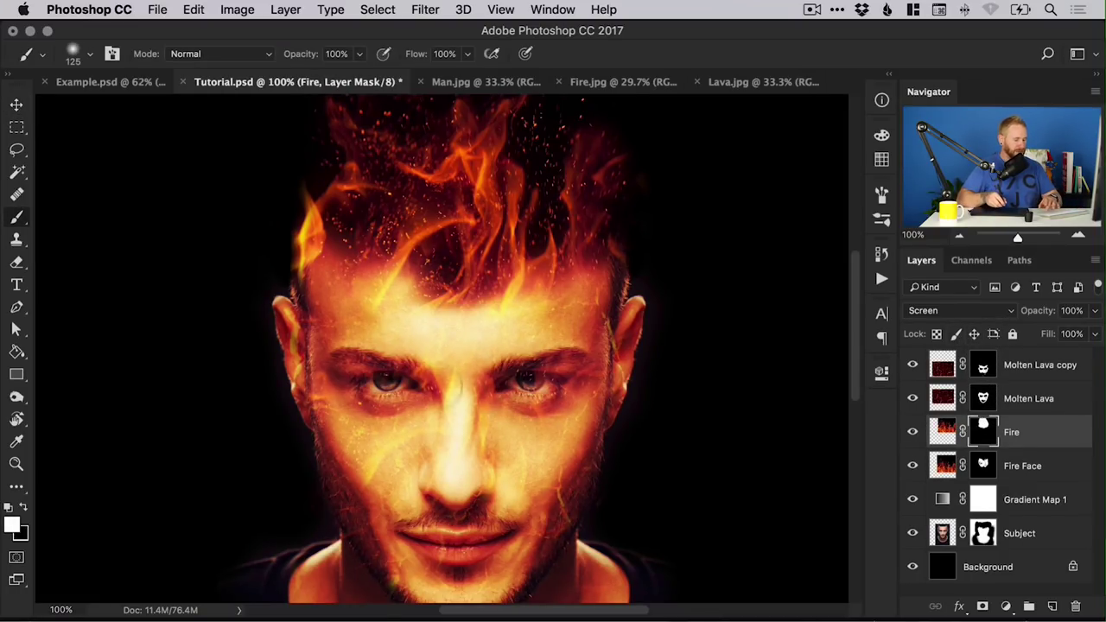
{"action": "key", "text": "bracketright"}
{"action": "key", "text": "bracketright"}
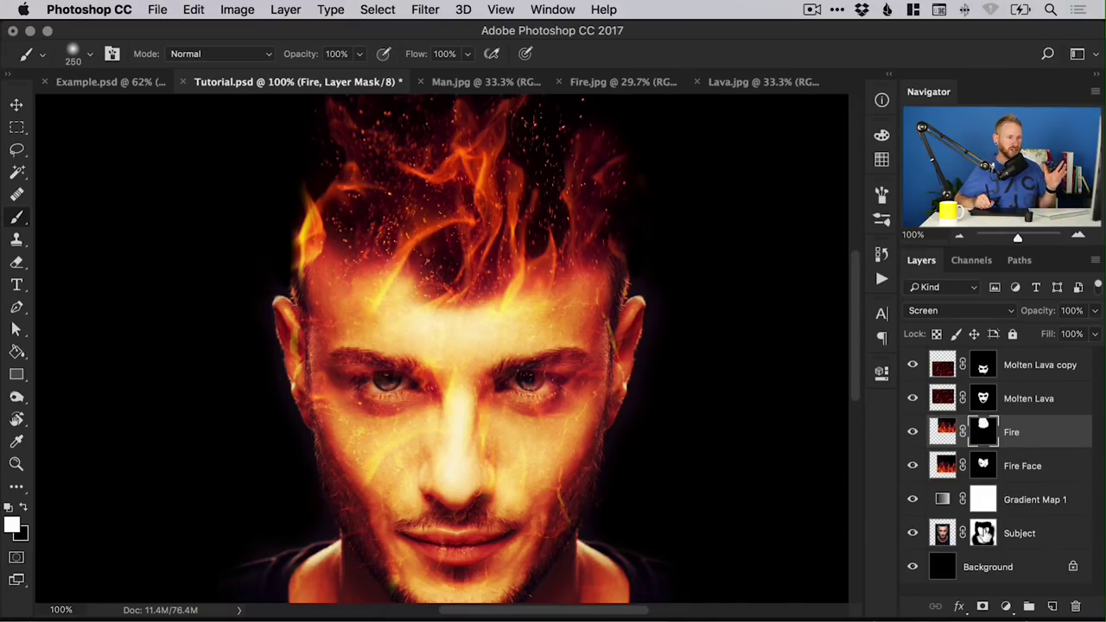
{"action": "left_click", "coordinate": [984, 533]}
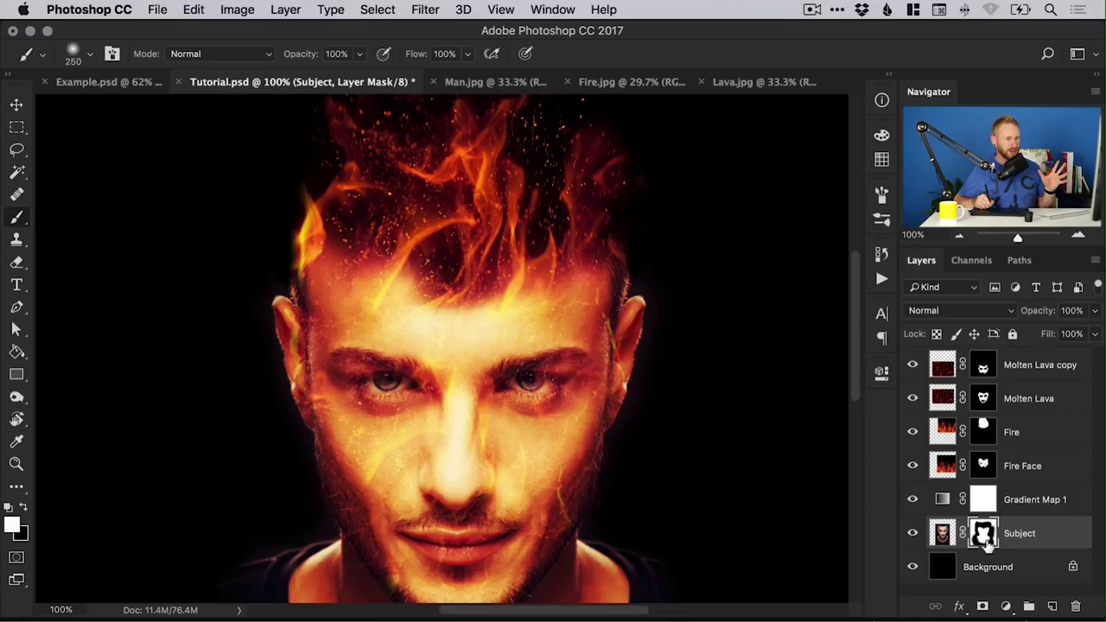
{"action": "key", "text": "bracketright"}
{"action": "key", "text": "bracketright"}
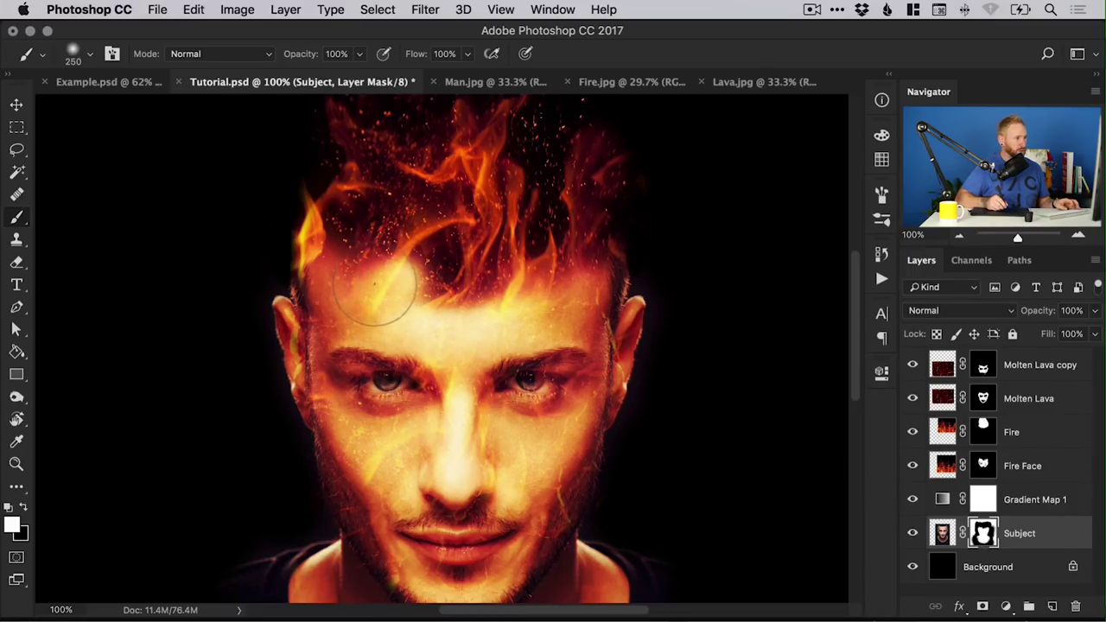
{"action": "key", "text": "x"}
{"action": "key", "text": "bracketright"}
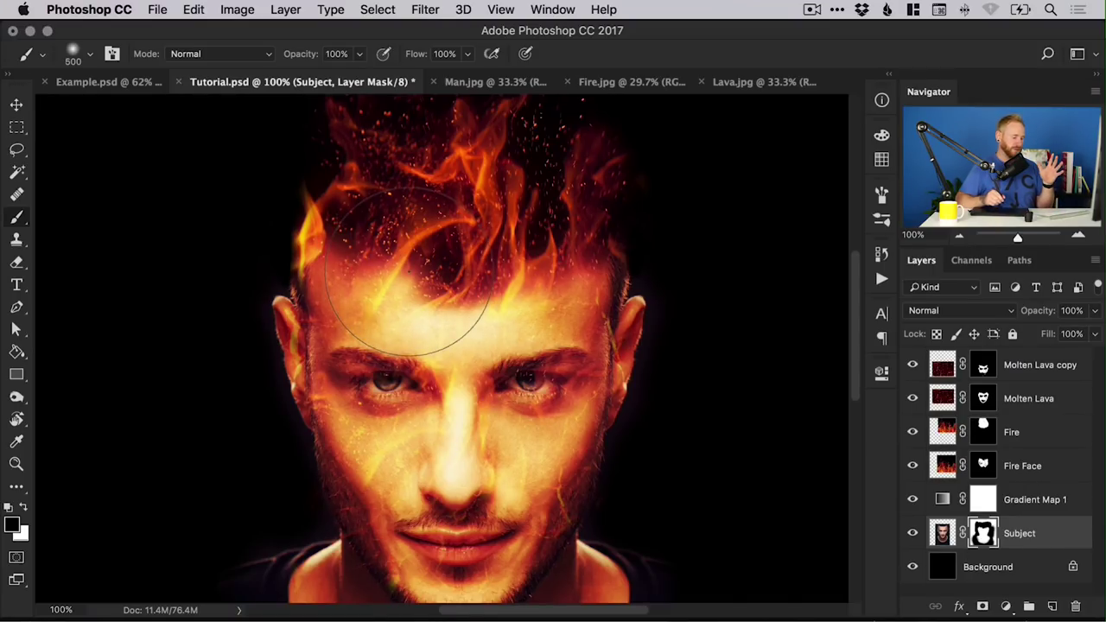
{"action": "mouse_move", "coordinate": [410, 268]}
{"action": "left_mouse_down"}
{"action": "mouse_move", "coordinate": [424, 294]}
{"action": "mouse_move", "coordinate": [380, 285]}
{"action": "mouse_move", "coordinate": [369, 244]}
{"action": "left_mouse_up"}
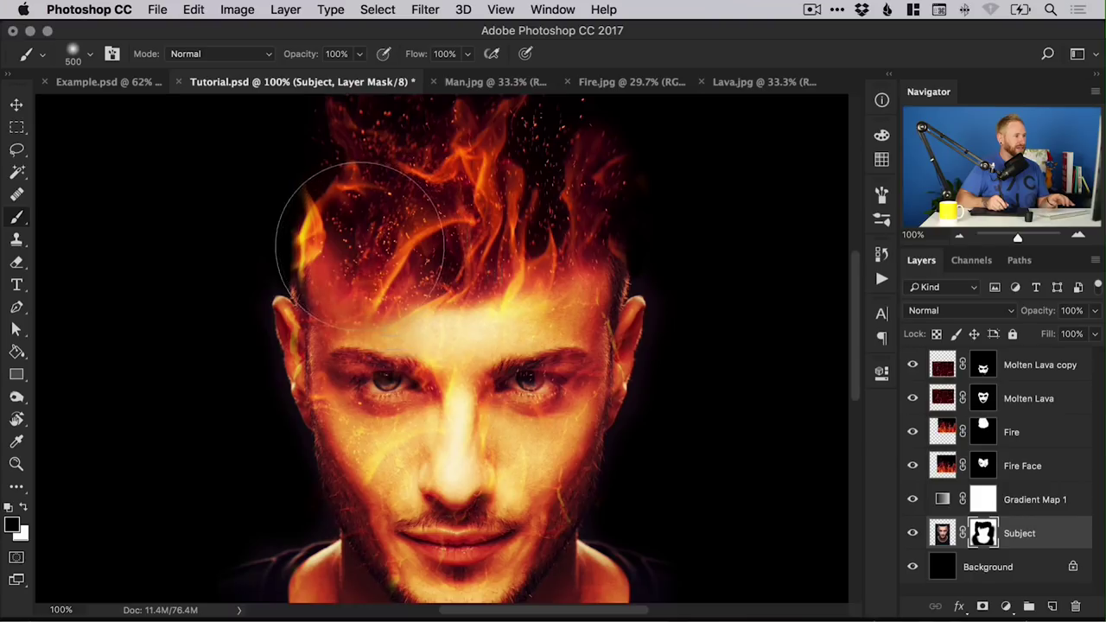
Lower the brush opacity to 51% and refine the Subject mask around the central forehead, alternating white and black
{"action": "left_click", "coordinate": [360, 53]}
{"action": "left_click", "coordinate": [386, 102]}
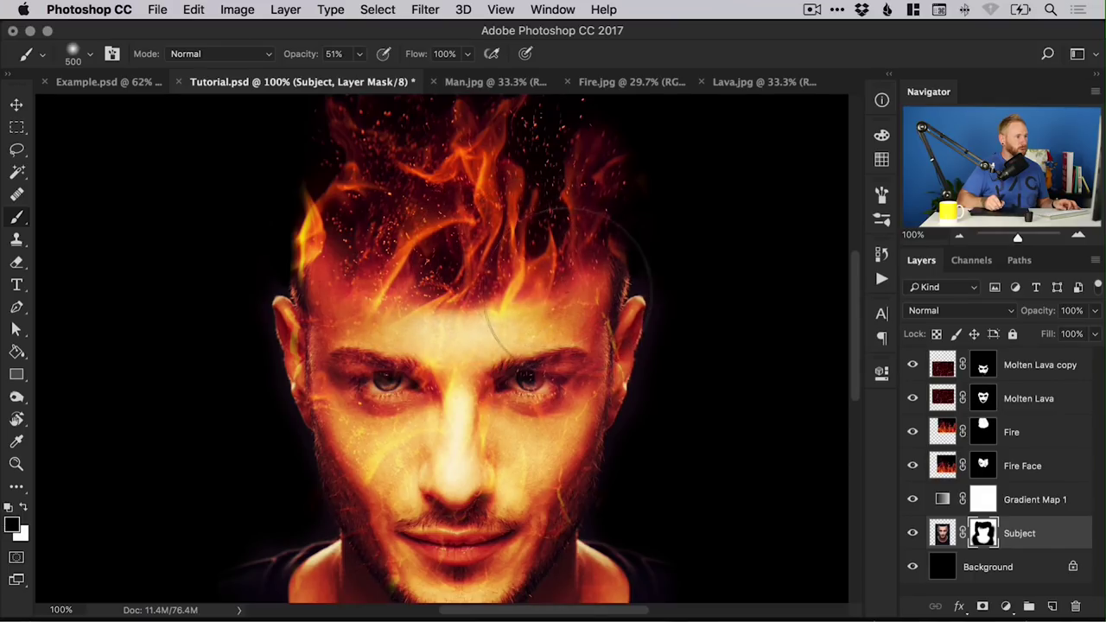
{"action": "key", "text": "x"}
{"action": "mouse_move", "coordinate": [451, 320]}
{"action": "left_mouse_down"}
{"action": "mouse_move", "coordinate": [476, 338]}
{"action": "mouse_move", "coordinate": [477, 310]}
{"action": "mouse_move", "coordinate": [356, 311]}
{"action": "mouse_move", "coordinate": [330, 284]}
{"action": "mouse_move", "coordinate": [343, 278]}
{"action": "mouse_move", "coordinate": [404, 315]}
{"action": "mouse_move", "coordinate": [475, 298]}
{"action": "left_mouse_up"}
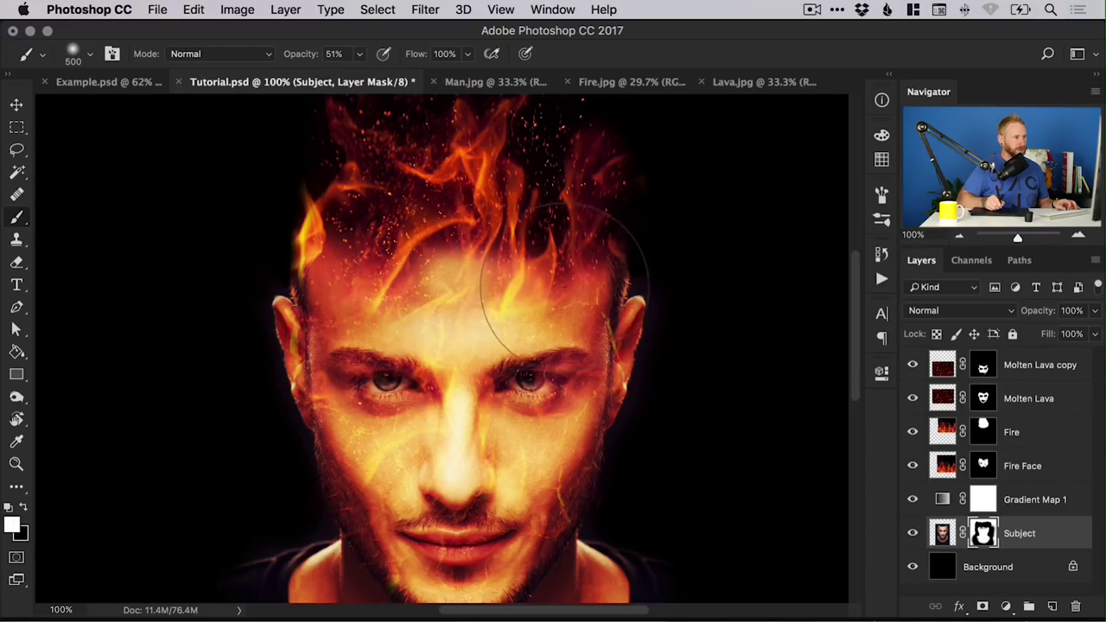
{"action": "key", "text": "x"}
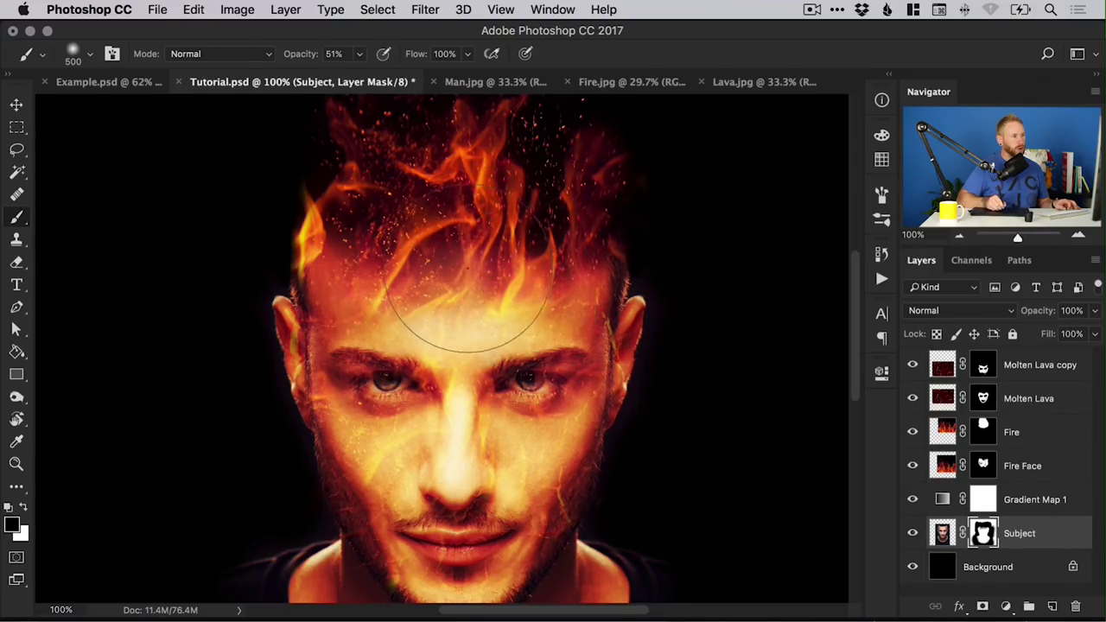
{"action": "left_click_drag", "start_coordinate": [449, 289], "coordinate": [458, 333]}
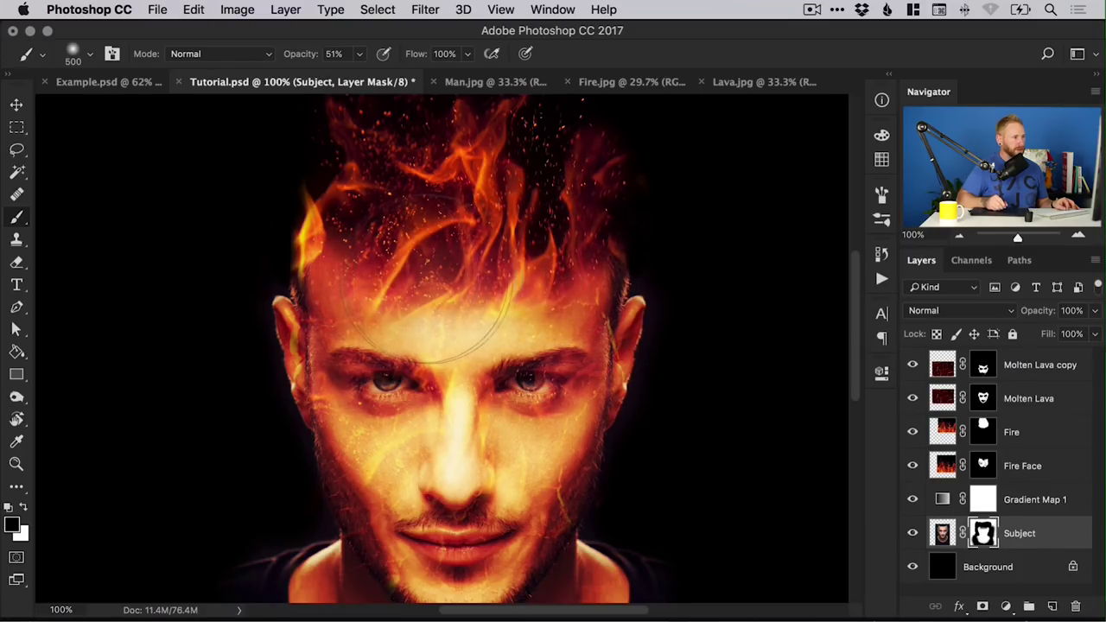
{"action": "key", "text": "x"}
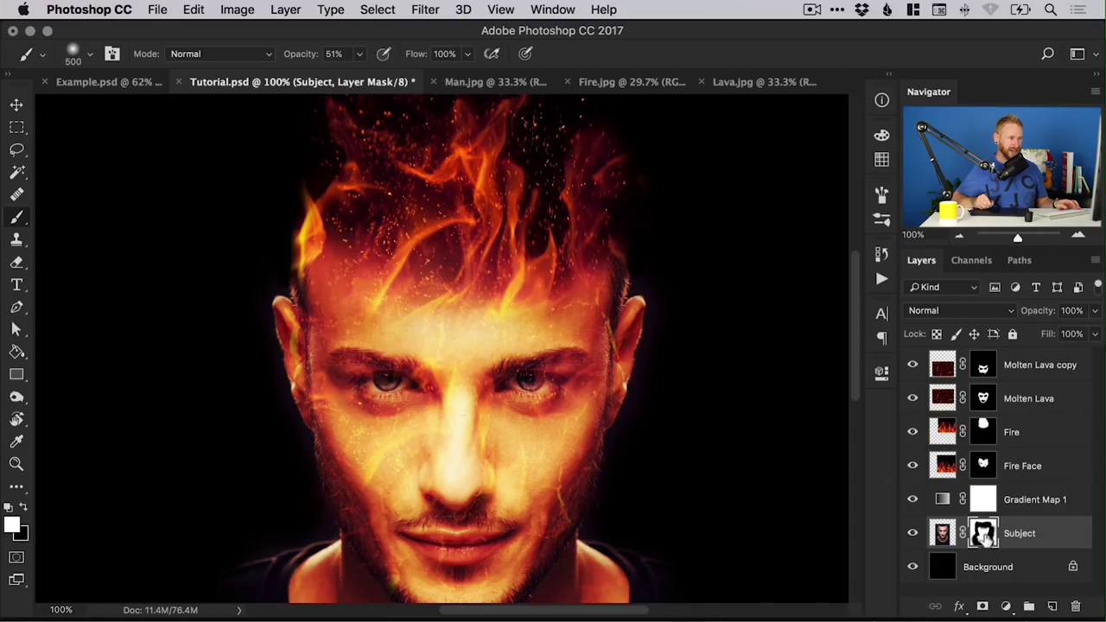
{"action": "key", "text": "v"}
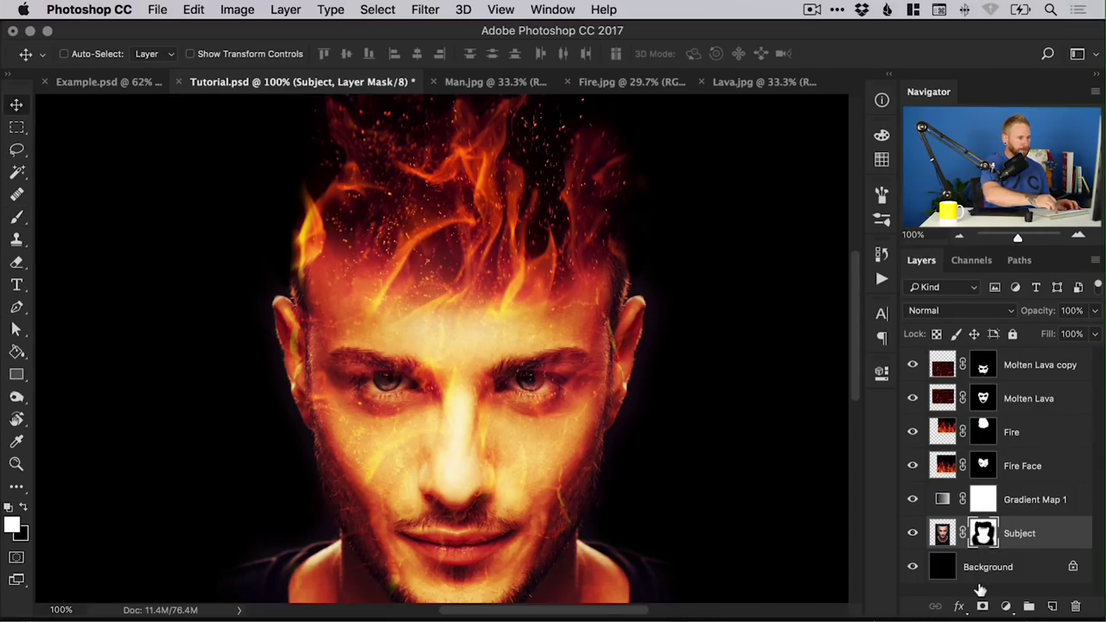
{"action": "key", "text": "super+0"}
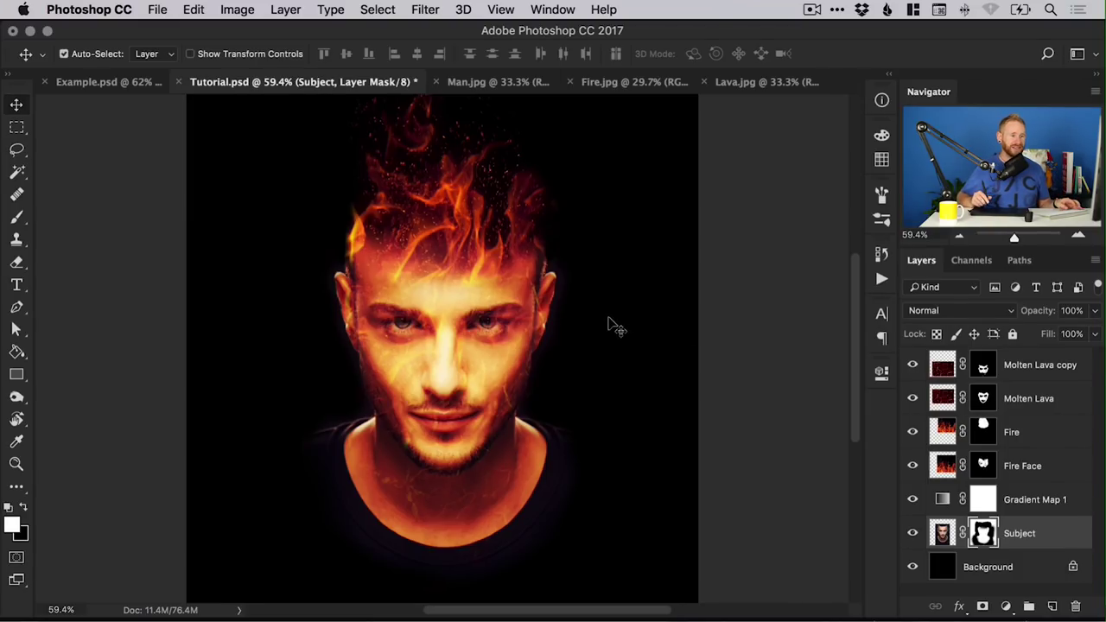
Add a Curves adjustment layer above Molten Lava copy and set its preset to Medium Contrast (RGB) after trying Linear Contrast (RGB)
{"action": "left_click", "coordinate": [1026, 367]}
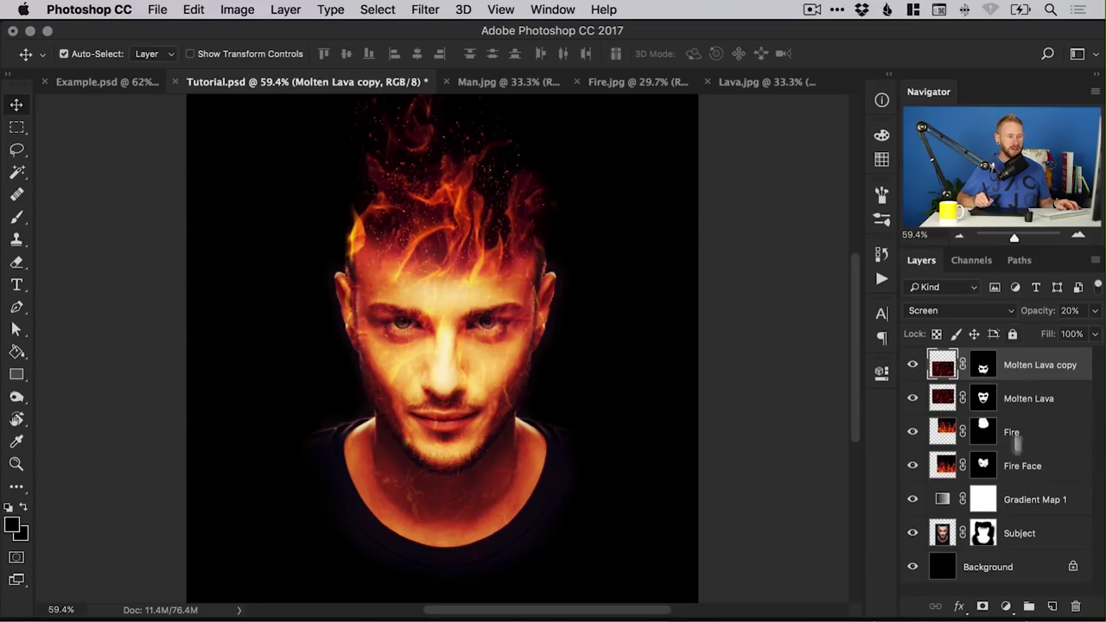
{"action": "left_click", "coordinate": [1008, 610]}
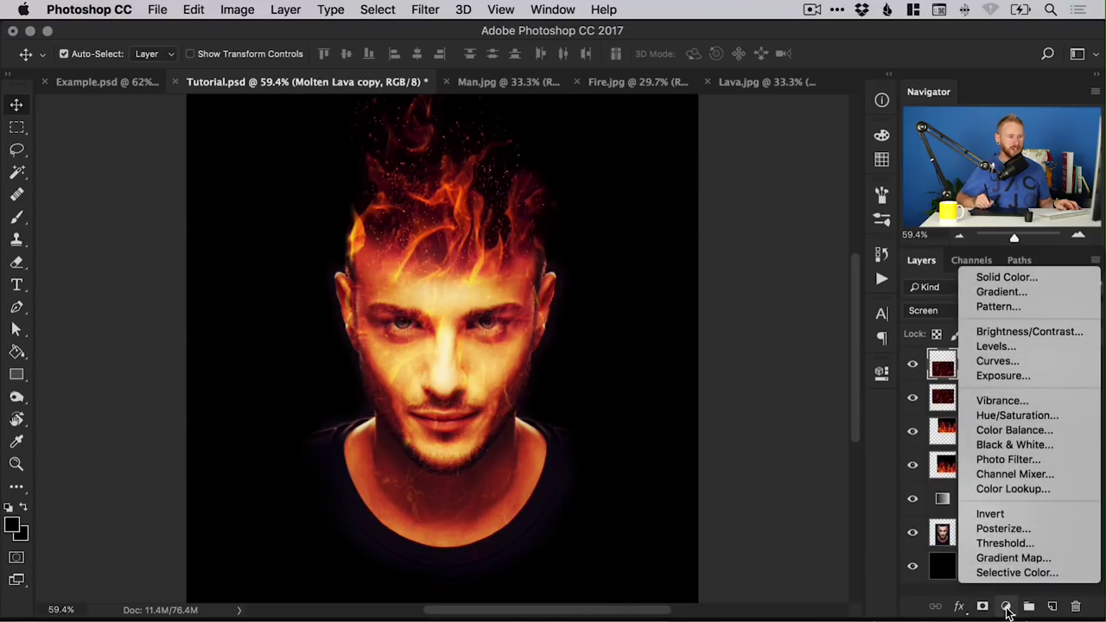
{"action": "left_click", "coordinate": [1000, 360]}
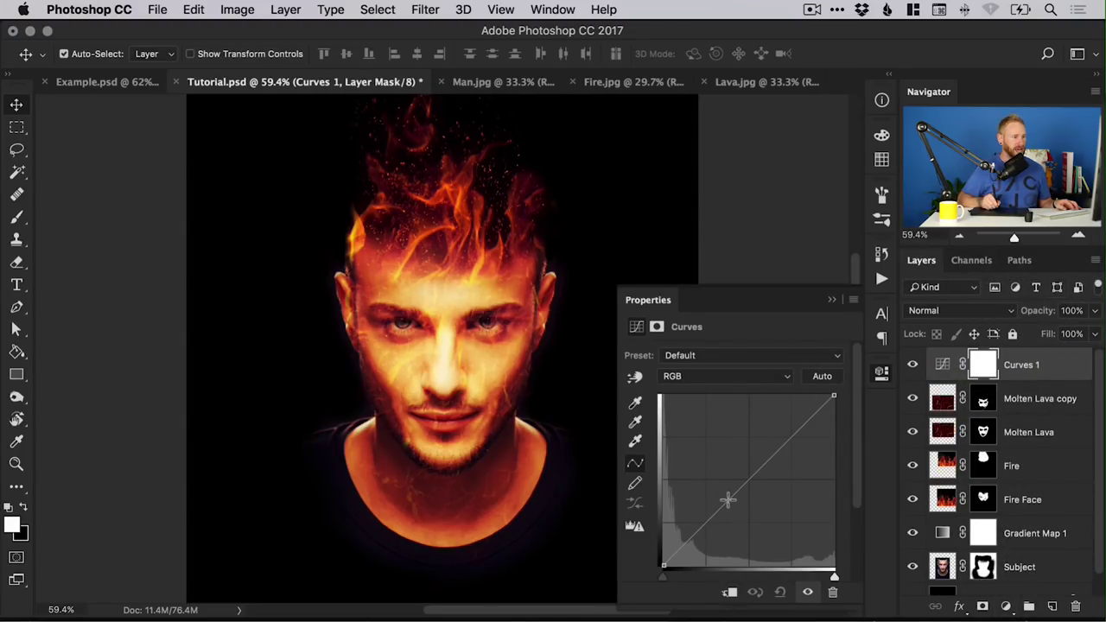
{"action": "mouse_move", "coordinate": [728, 499]}
{"action": "left_mouse_down"}
{"action": "mouse_move", "coordinate": [716, 464]}
{"action": "mouse_move", "coordinate": [745, 507]}
{"action": "mouse_move", "coordinate": [738, 489]}
{"action": "left_mouse_up"}
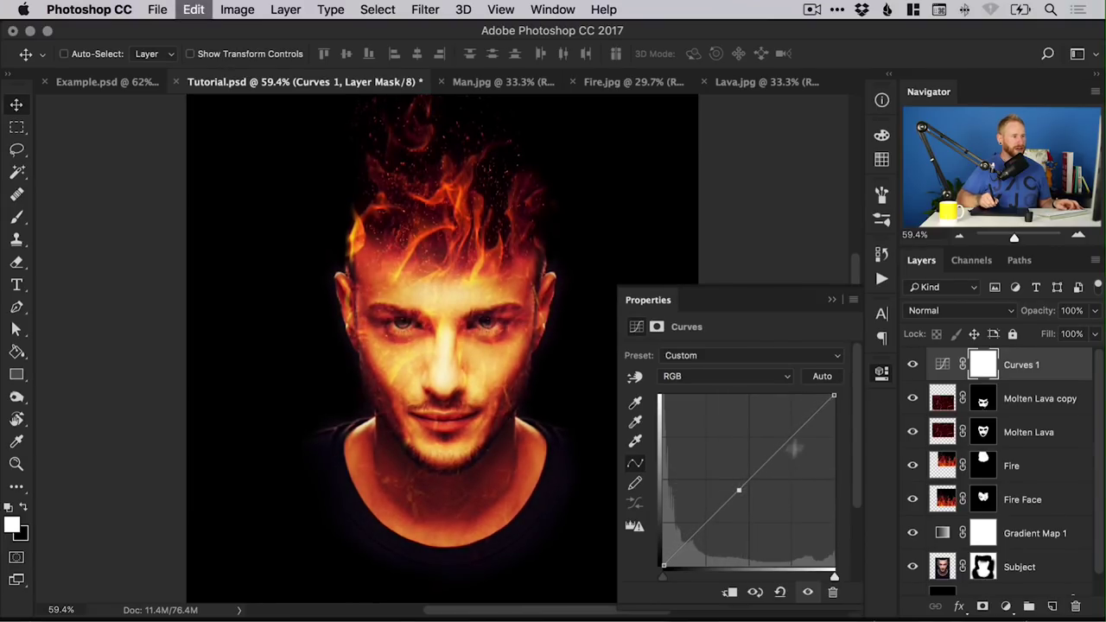
{"action": "key", "text": "BackSpace"}
{"action": "left_click", "coordinate": [735, 350]}
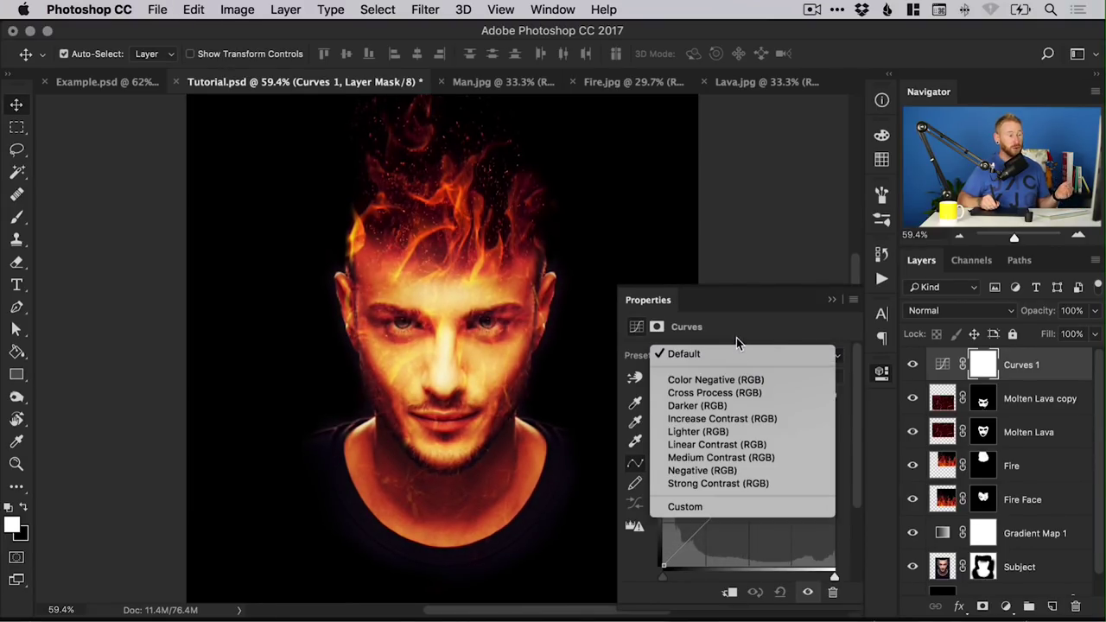
{"action": "left_click", "coordinate": [741, 445]}
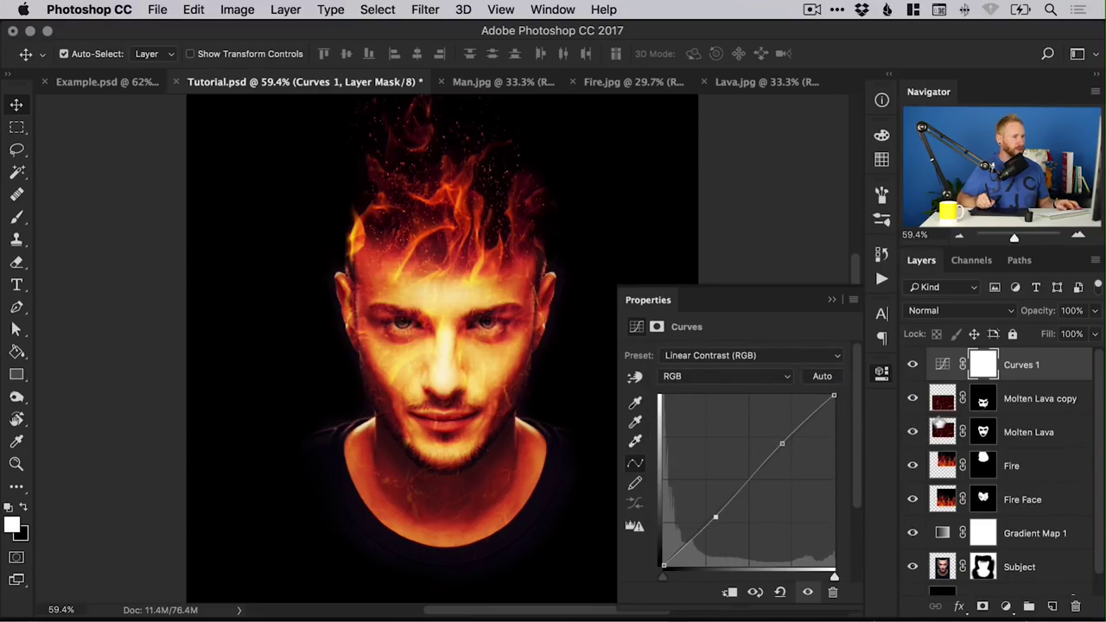
{"action": "left_click", "coordinate": [730, 355]}
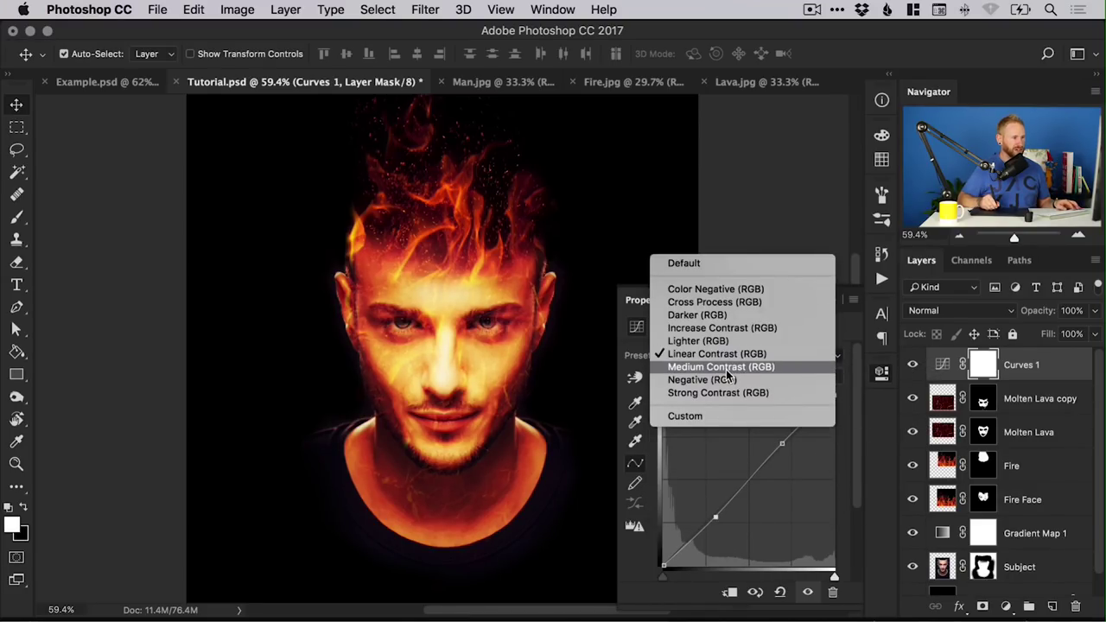
{"action": "left_click", "coordinate": [726, 368]}
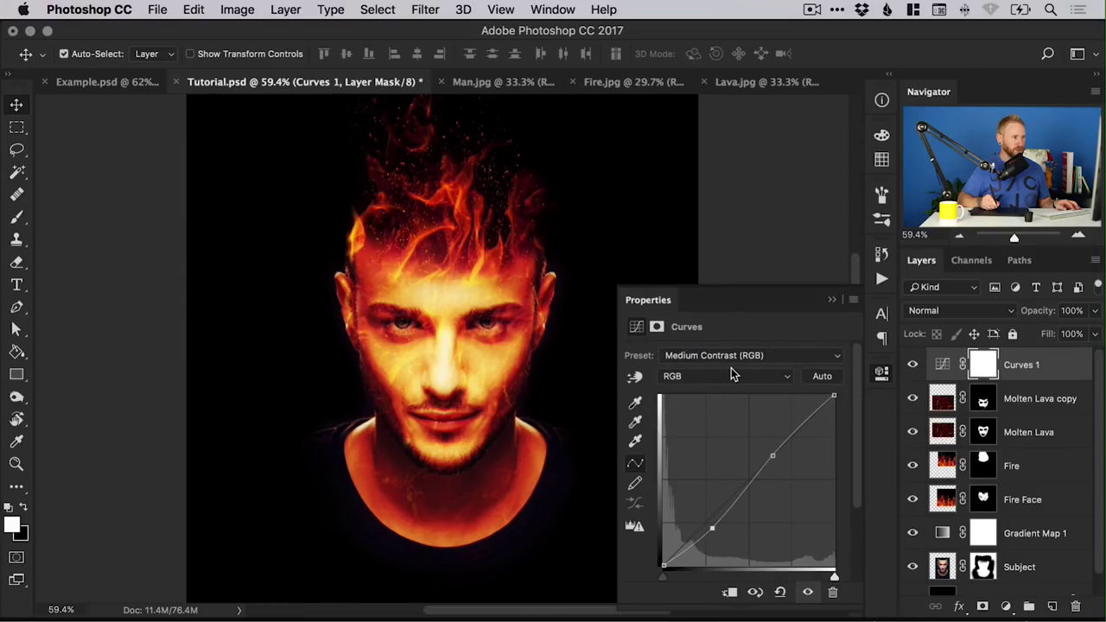
Compare the portrait with the Curves adjustment hidden and shown, and lock the adjustment layer's position
{"action": "left_click", "coordinate": [912, 366]}
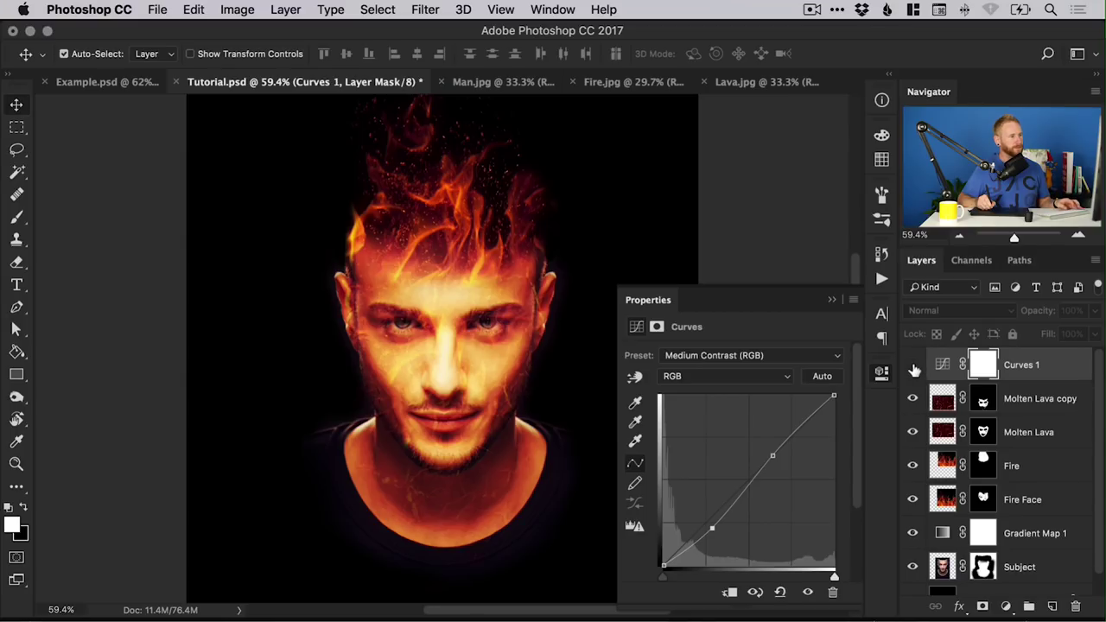
{"action": "left_click", "coordinate": [912, 365]}
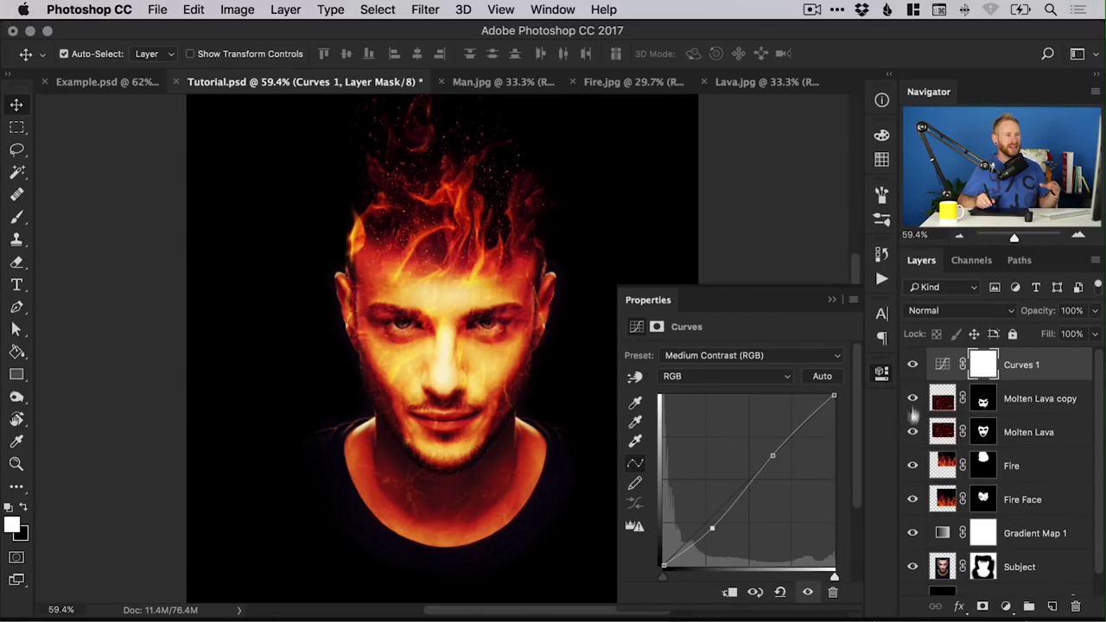
{"action": "left_click", "coordinate": [975, 334]}
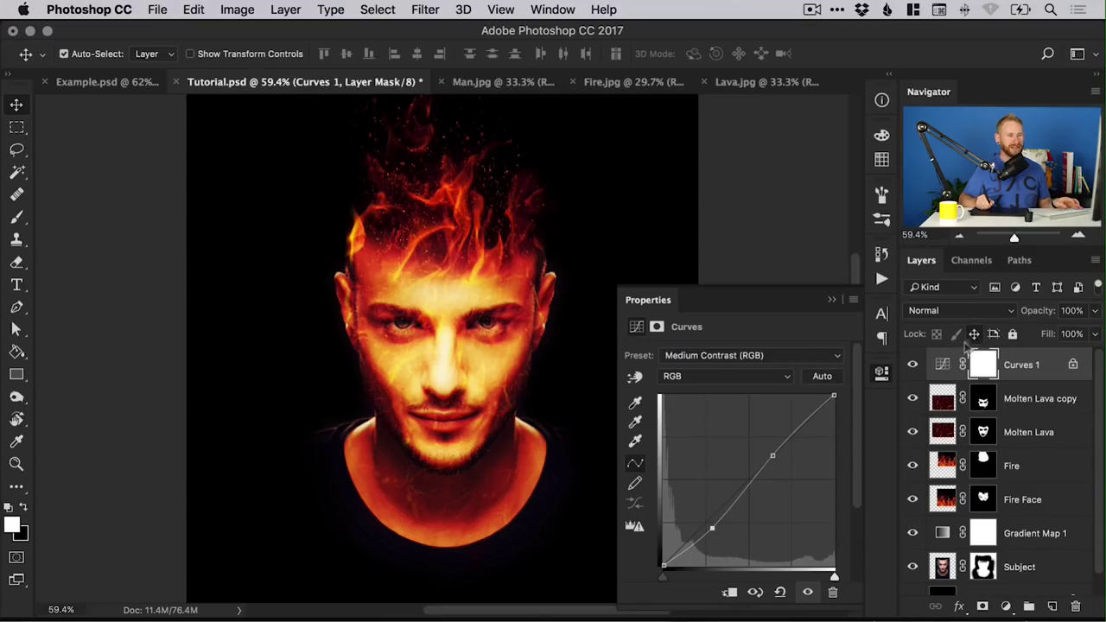